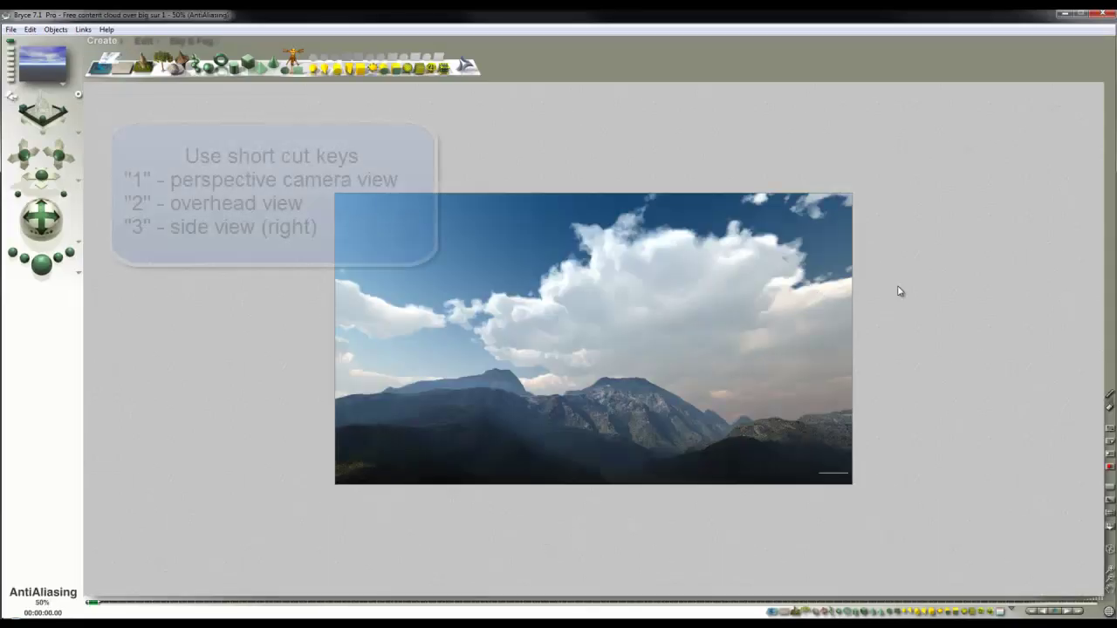
- Show the cloud scene from overhead, select the Slab object above the Big Sur terrain and copy it
{"action": "key", "text": "2"}
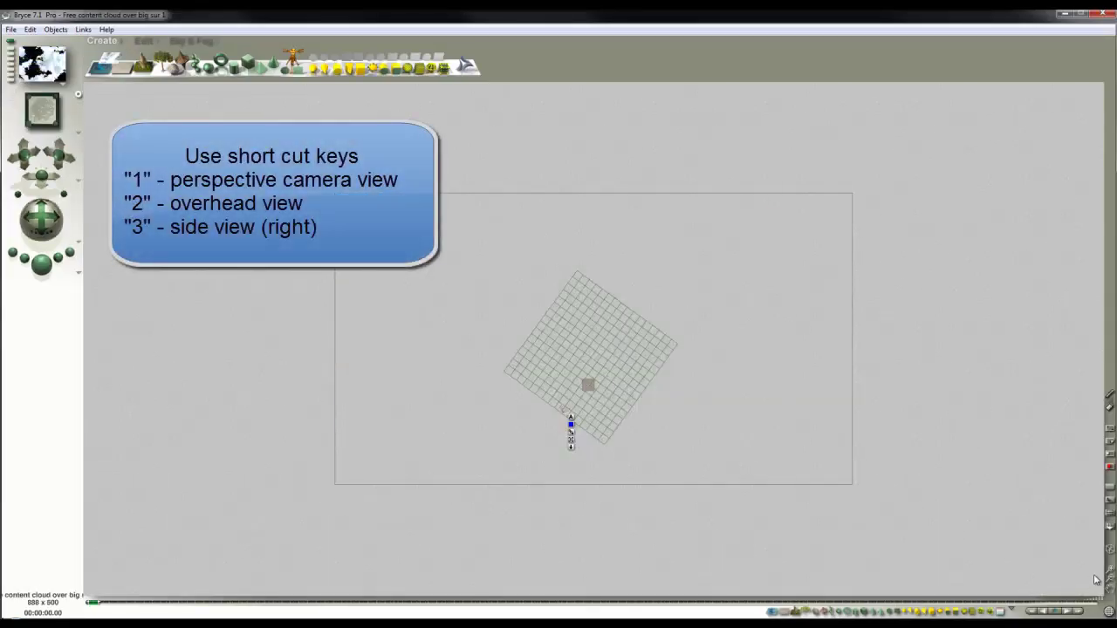
{"action": "left_click", "coordinate": [1109, 568]}
{"action": "left_click", "coordinate": [1109, 569]}
{"action": "left_click", "coordinate": [1109, 569]}
{"action": "right_click", "coordinate": [698, 257]}
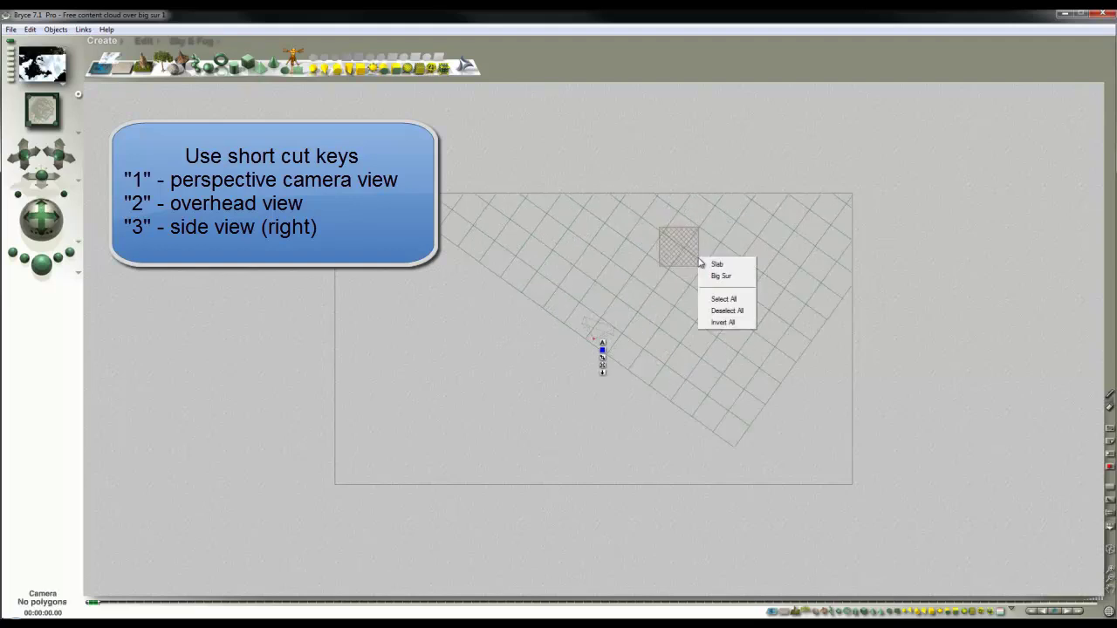
{"action": "left_click", "coordinate": [714, 264]}
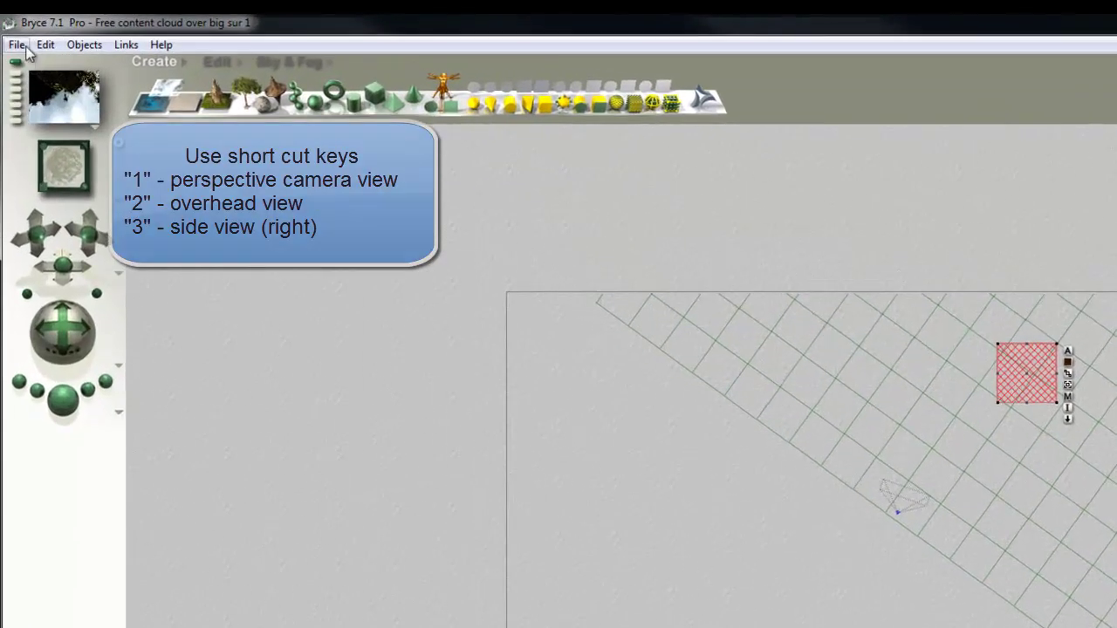
{"action": "left_click", "coordinate": [46, 44]}
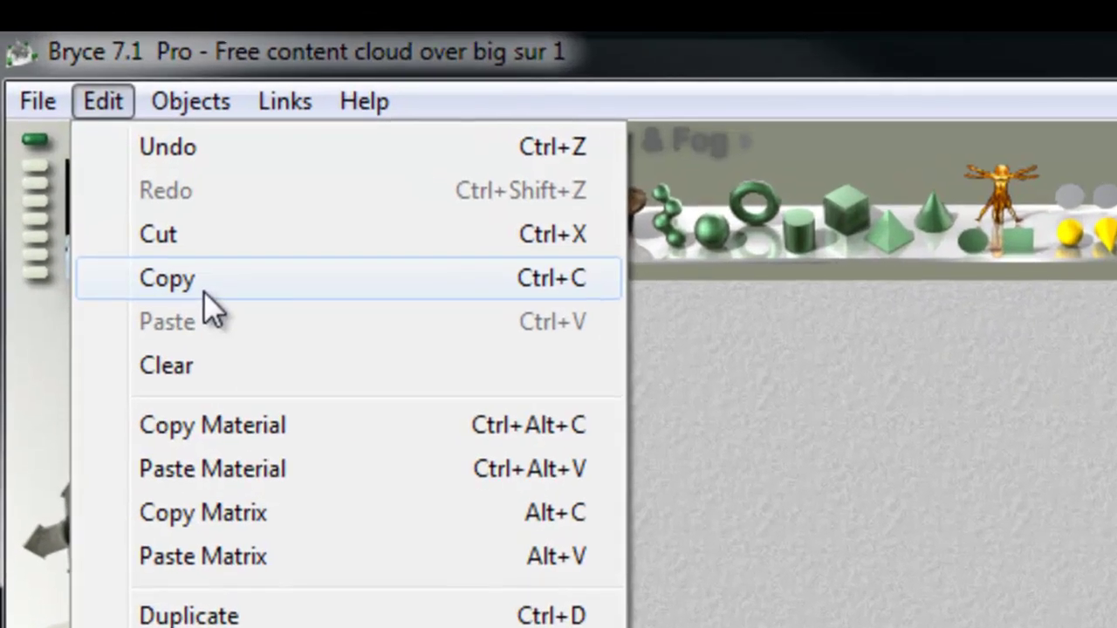
{"action": "left_click", "coordinate": [88, 122]}
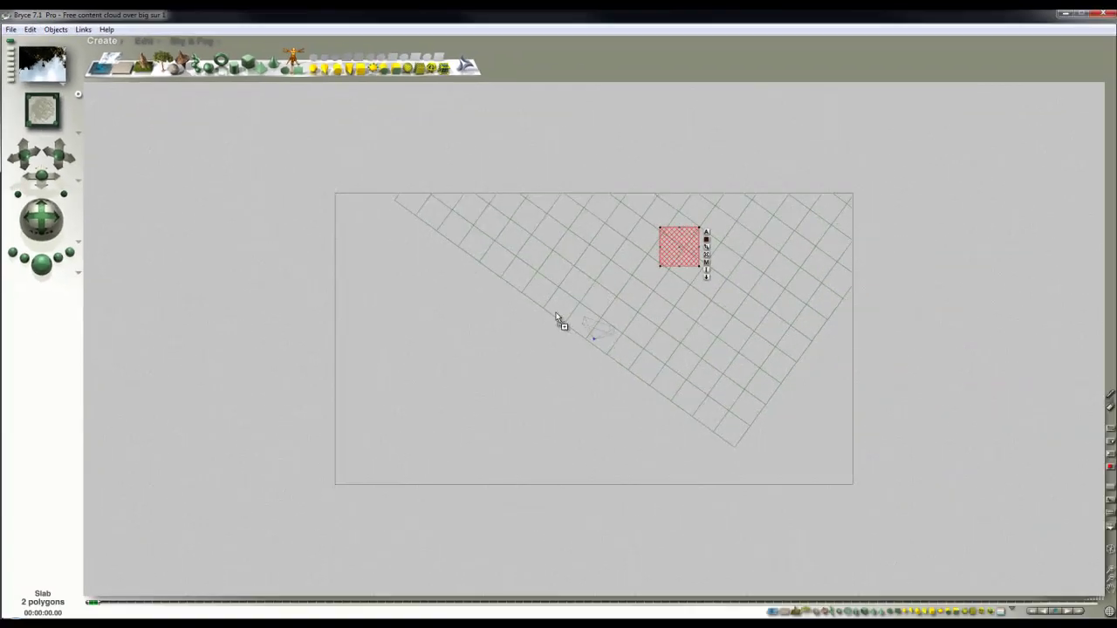
- Open the Free content R4 1 scene and replace its existing slab with the copied cloud slab
{"action": "left_click_drag", "start_coordinate": [558, 320], "coordinate": [558, 316]}
{"action": "left_click", "coordinate": [521, 322]}
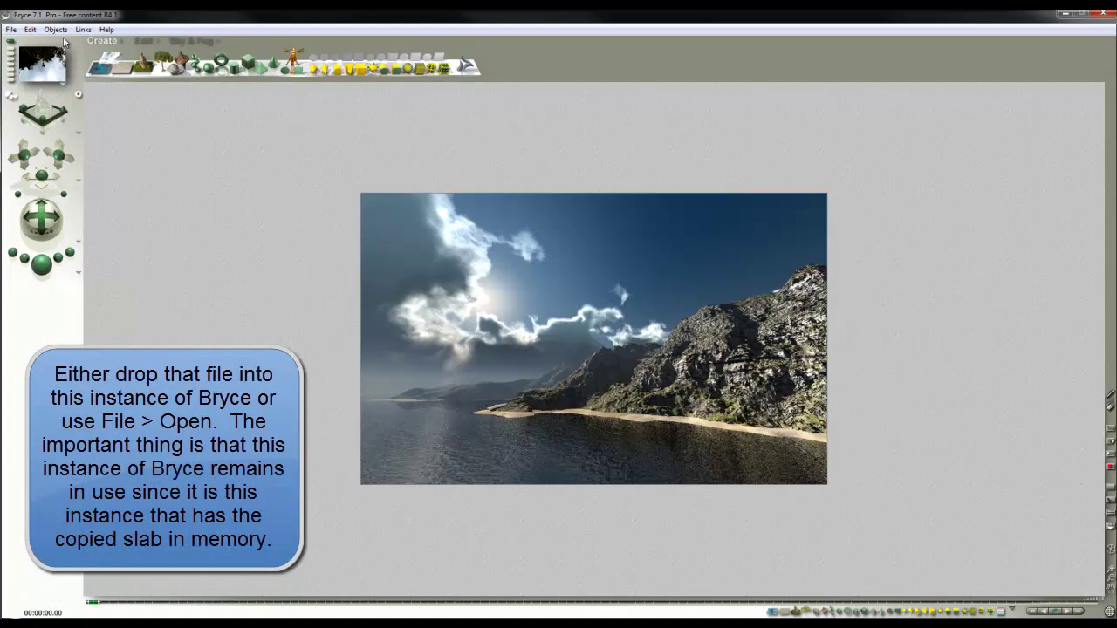
{"action": "right_click", "coordinate": [648, 363]}
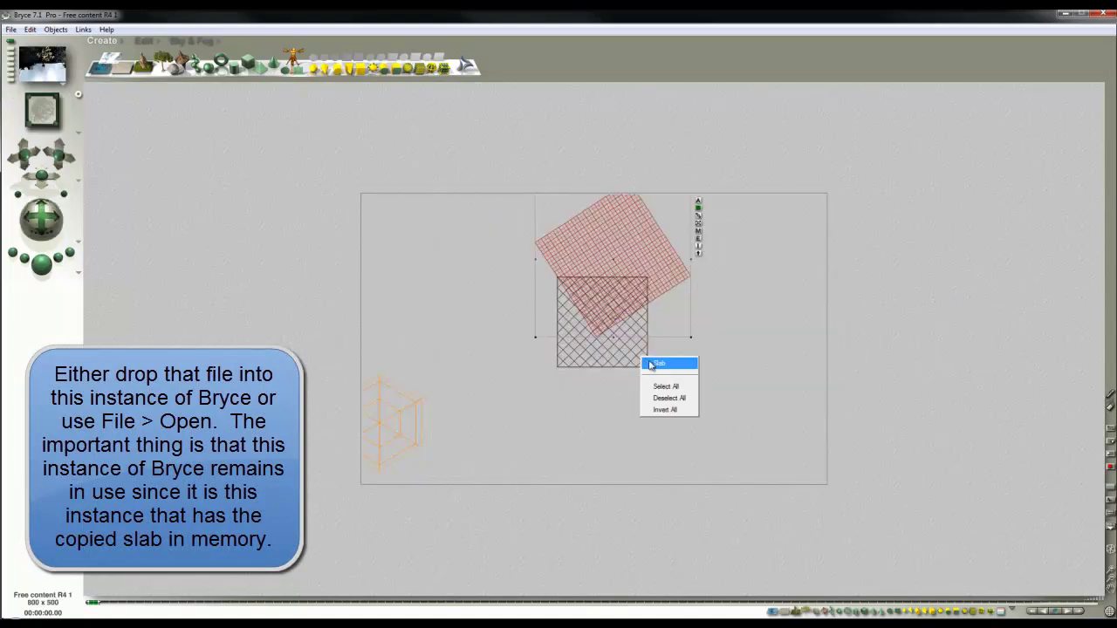
{"action": "left_click", "coordinate": [651, 364]}
{"action": "key", "text": "Delete"}
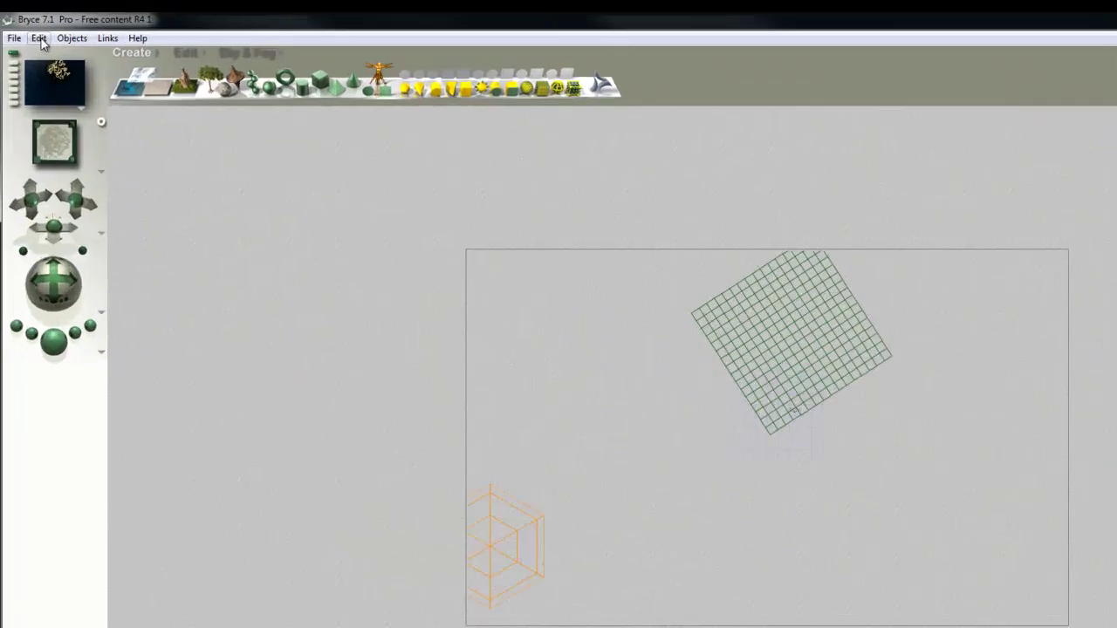
{"action": "left_click", "coordinate": [39, 38]}
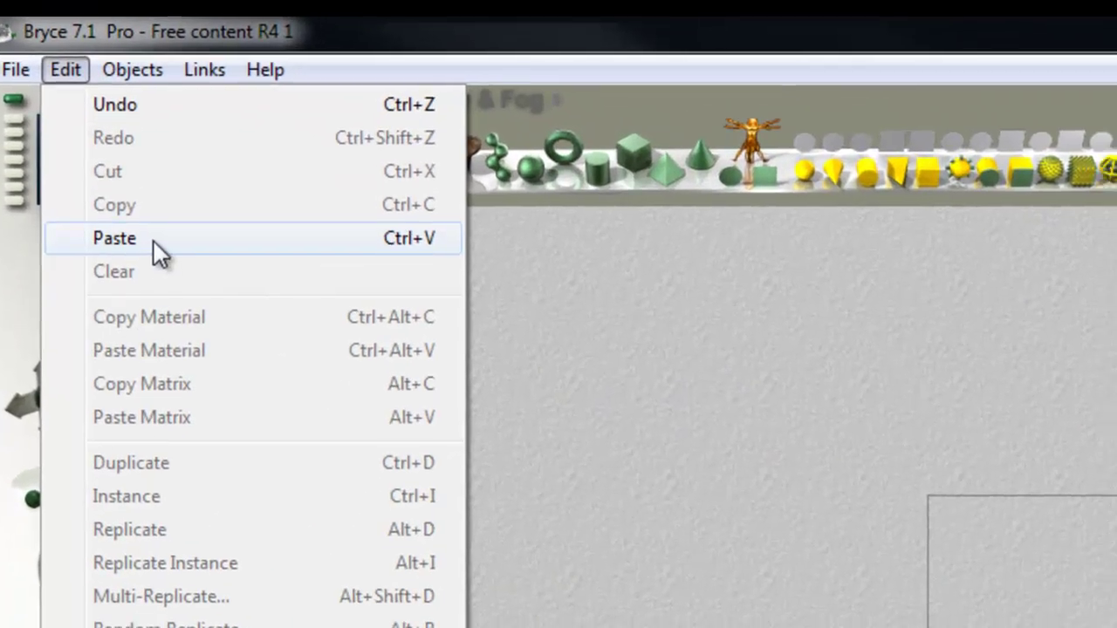
{"action": "left_click", "coordinate": [70, 116]}
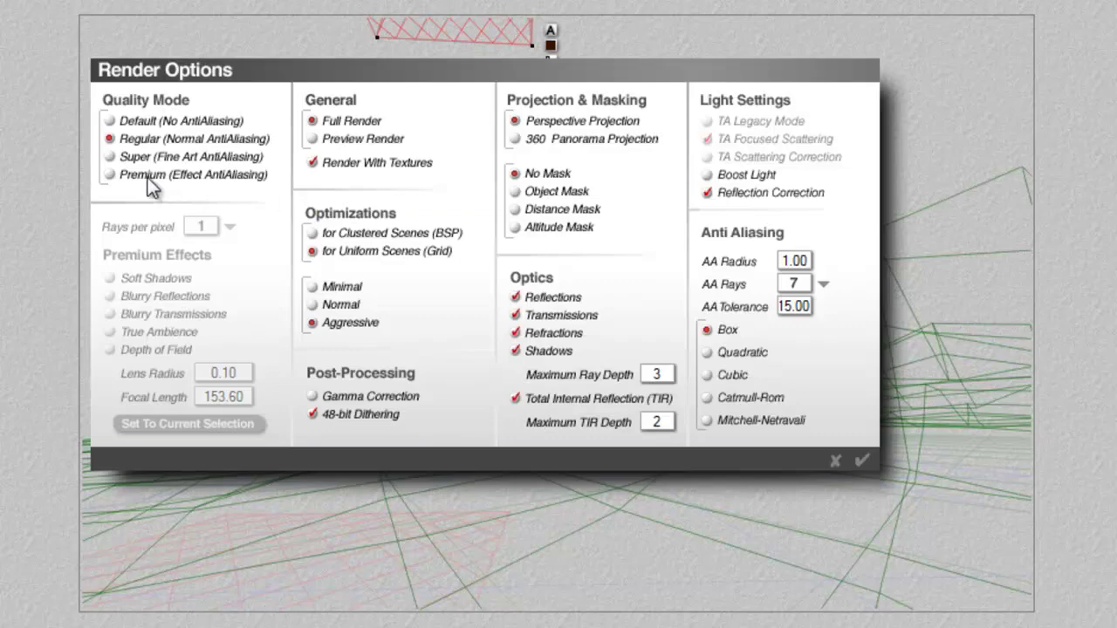
- Set Premium quality with True Ambience, TA Scattering Correction and a maximum ray depth of 4, and render the scene
{"action": "left_click", "coordinate": [110, 174]}
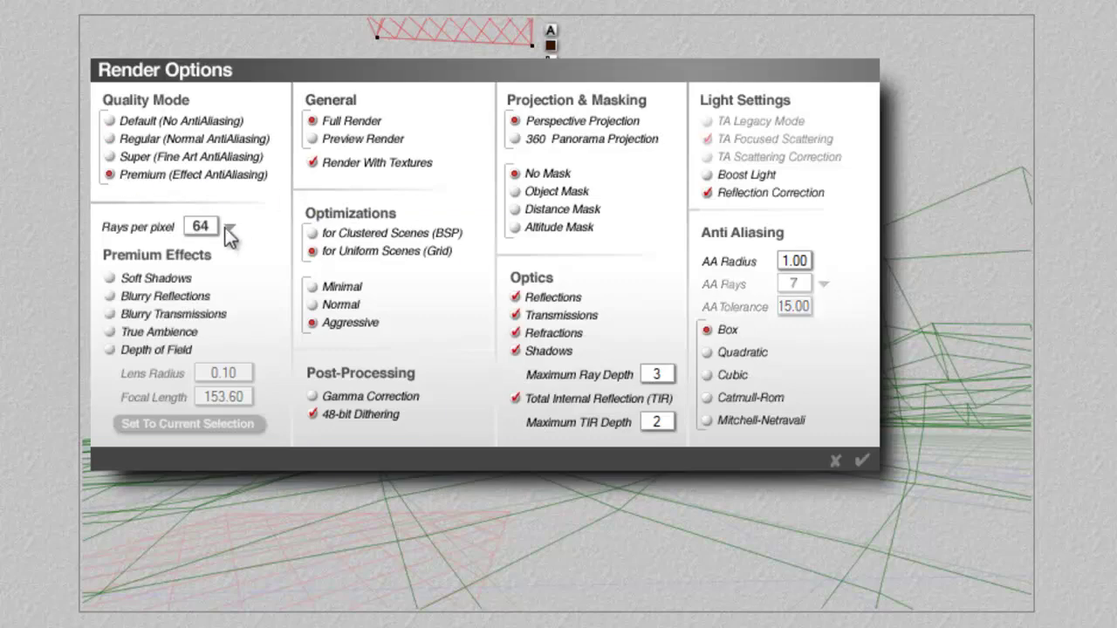
{"action": "left_click", "coordinate": [120, 334]}
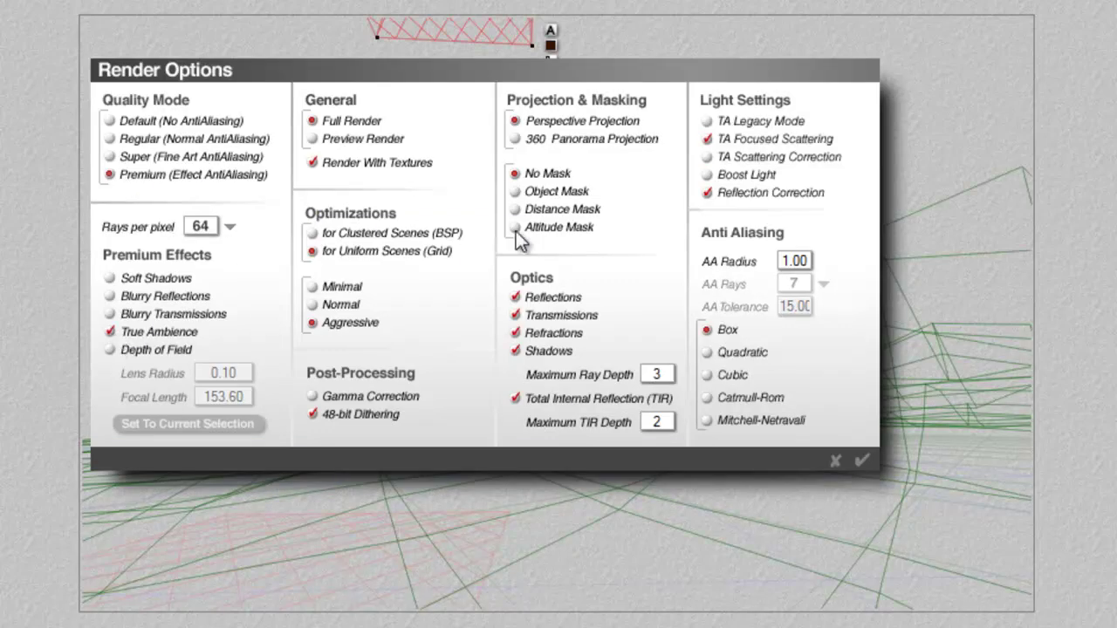
{"action": "left_click", "coordinate": [710, 158]}
{"action": "double_click", "coordinate": [666, 373]}
{"action": "type", "text": "4"}
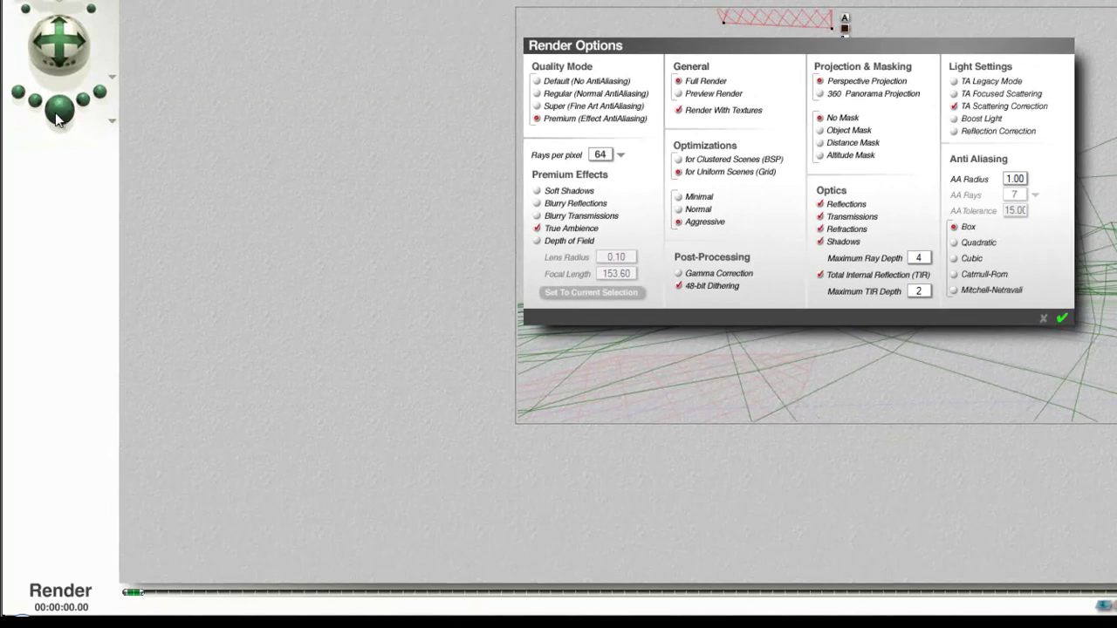
{"action": "left_click", "coordinate": [58, 111]}
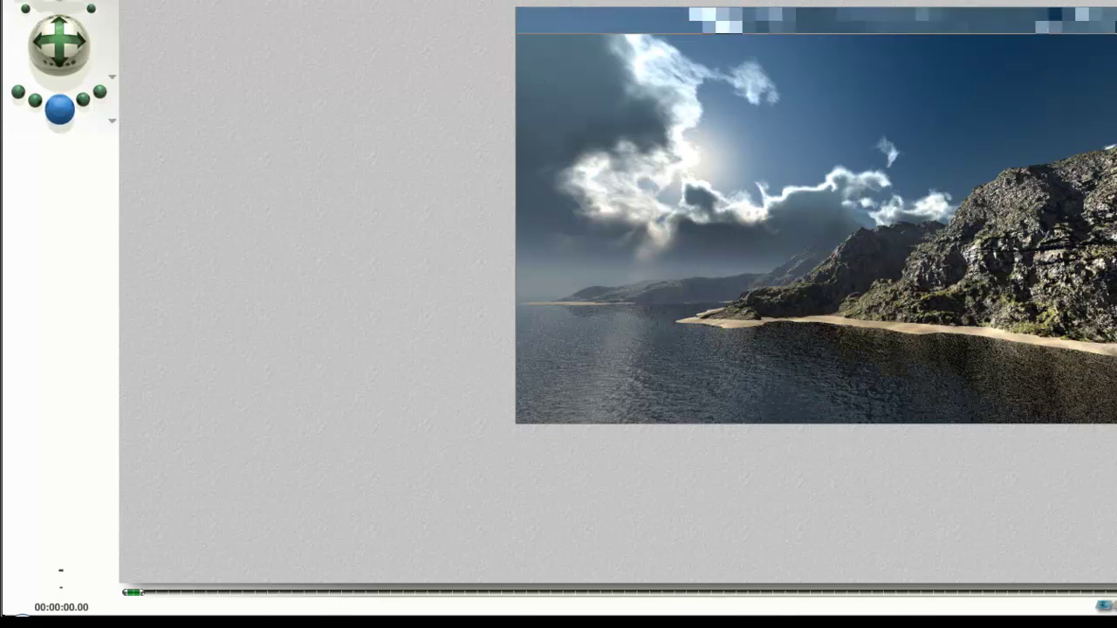
- Switch to the Bryce-Tutorials.info website in the browser and look through the product lists on its Bryce Downloads page
{"action": "mouse_move", "coordinate": [787, 621]}
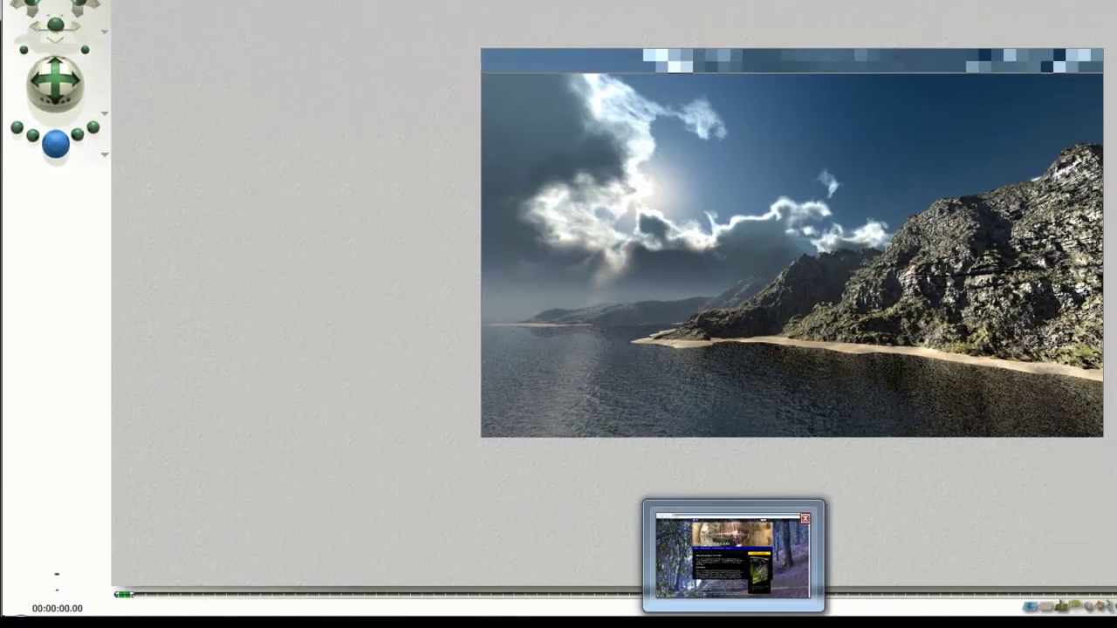
{"action": "left_click", "coordinate": [787, 551]}
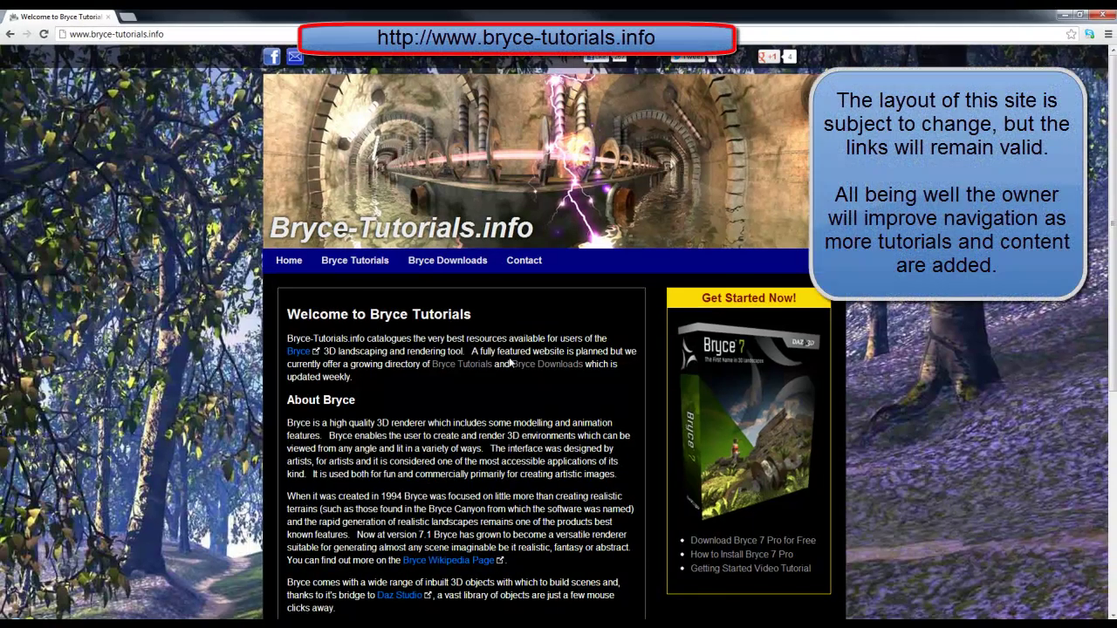
{"action": "left_click", "coordinate": [467, 264]}
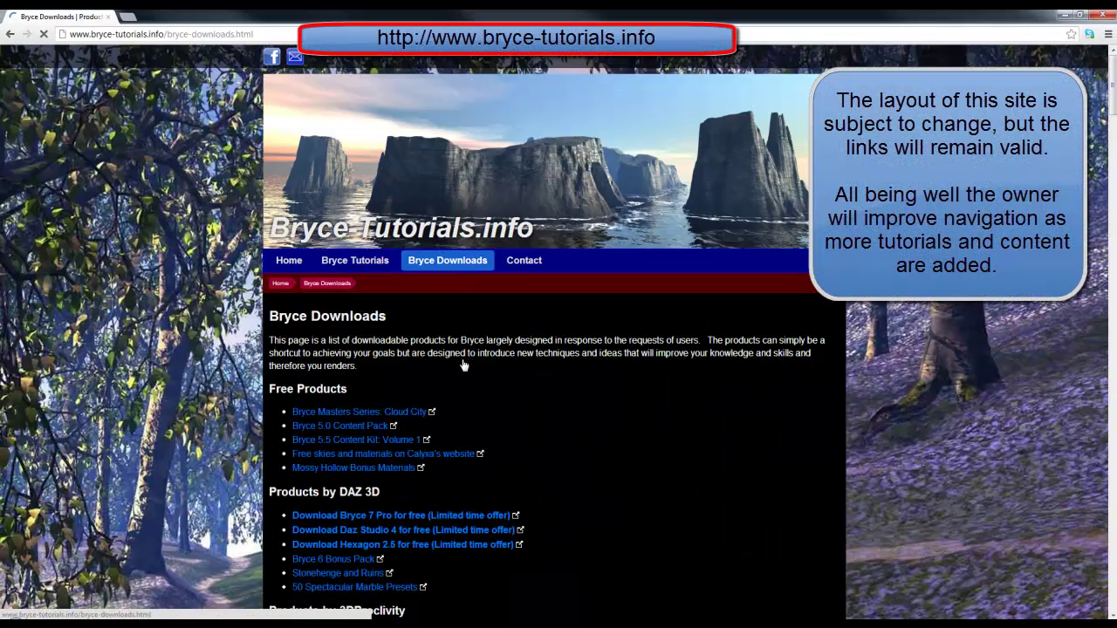
{"action": "scroll", "coordinate": [461, 358], "scroll_direction": "down", "scroll_amount": 7}
{"action": "scroll", "coordinate": [462, 356], "scroll_direction": "down", "scroll_amount": 10}
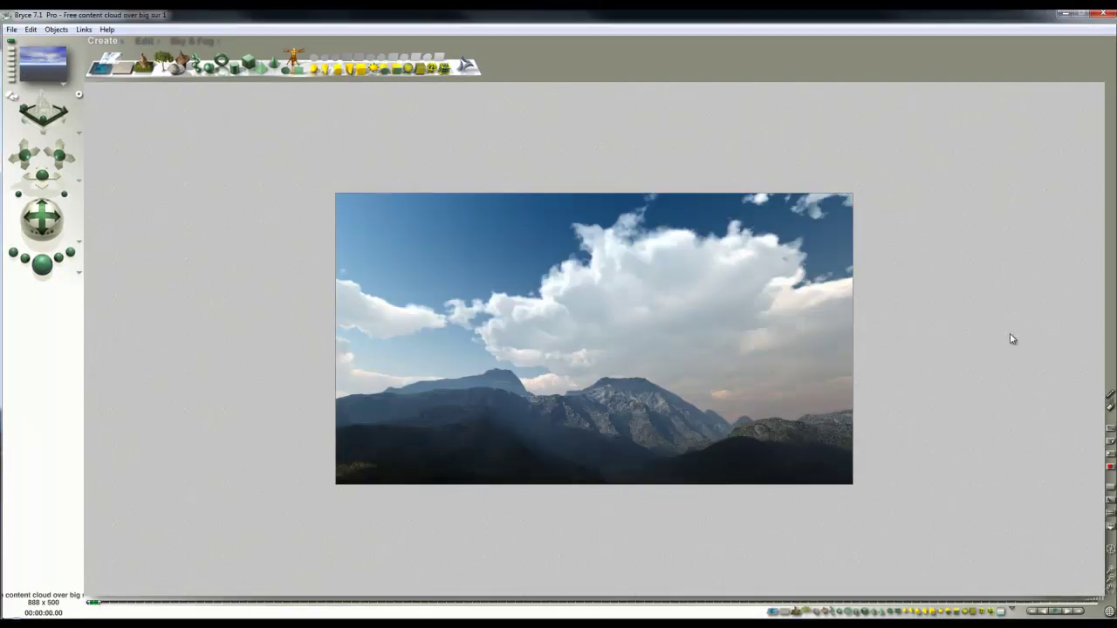
- In the Free content cloud over big sur 1 scene in Bryce, delete the large Big Sur terrain
{"action": "left_click", "coordinate": [1010, 339]}
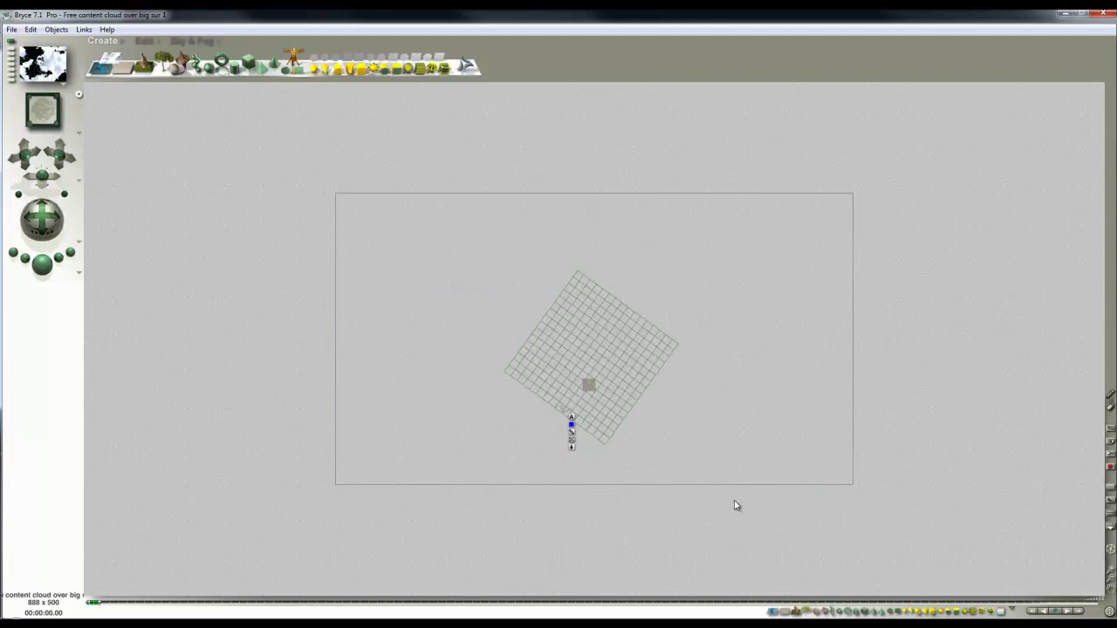
{"action": "left_click", "coordinate": [653, 358]}
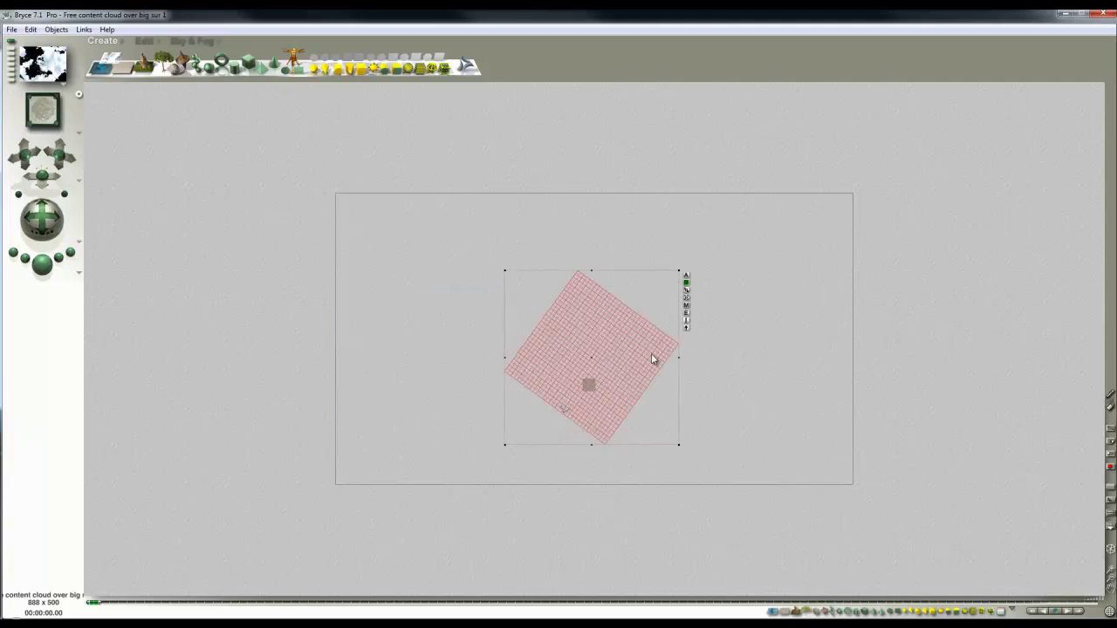
{"action": "key", "text": "Delete"}
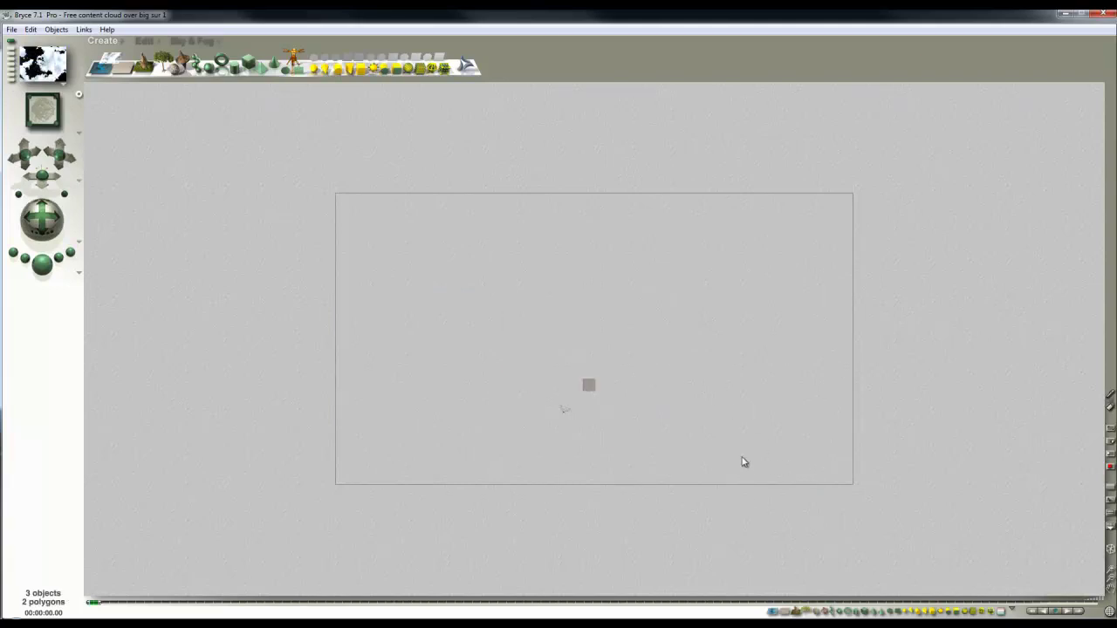
- Add the Spherical mapper object to the scene and change its vertical position in its object attributes
{"action": "left_click", "coordinate": [121, 42]}
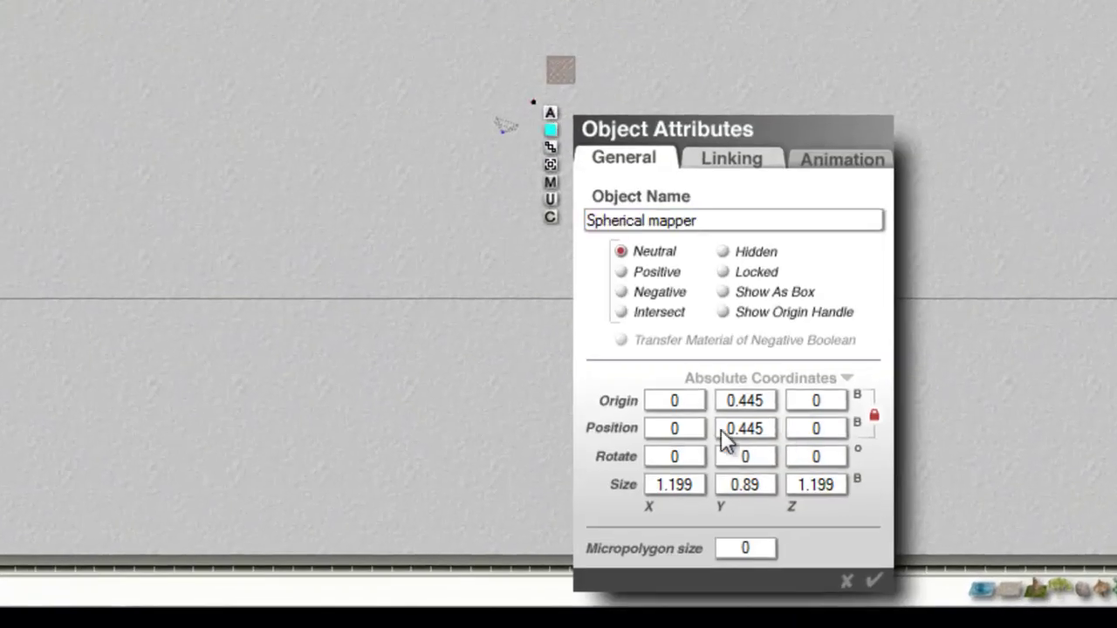
{"action": "left_click_drag", "start_coordinate": [764, 428], "coordinate": [668, 456]}
{"action": "type", "text": "015"}
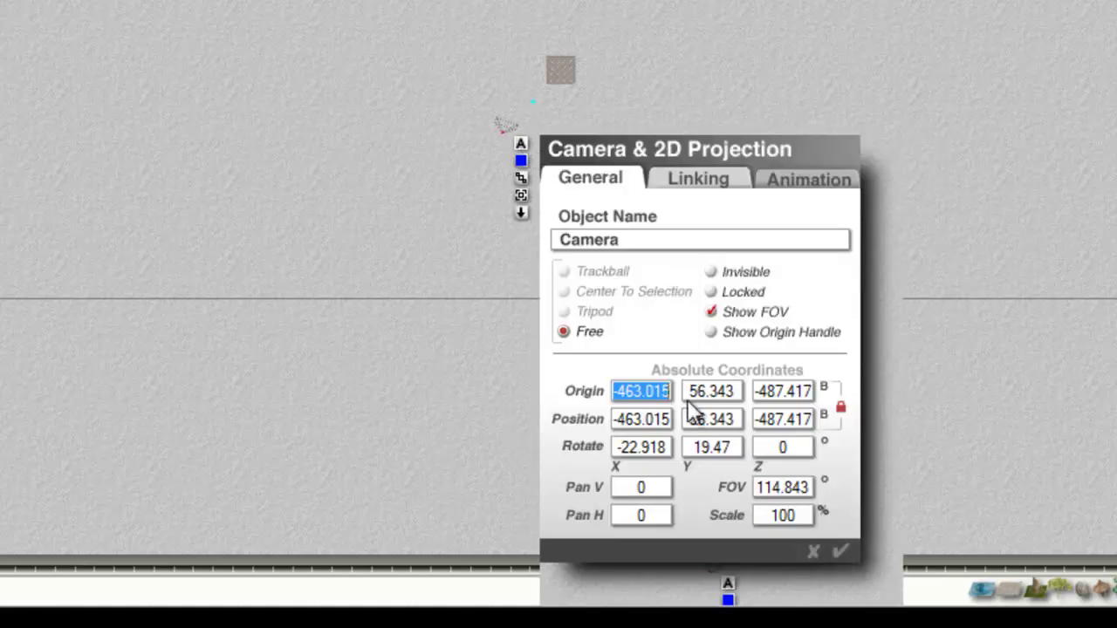
- Set the camera's origin to 0 on the X, Y and Z axes
{"action": "type", "text": "0"}
{"action": "key", "text": "Tab"}
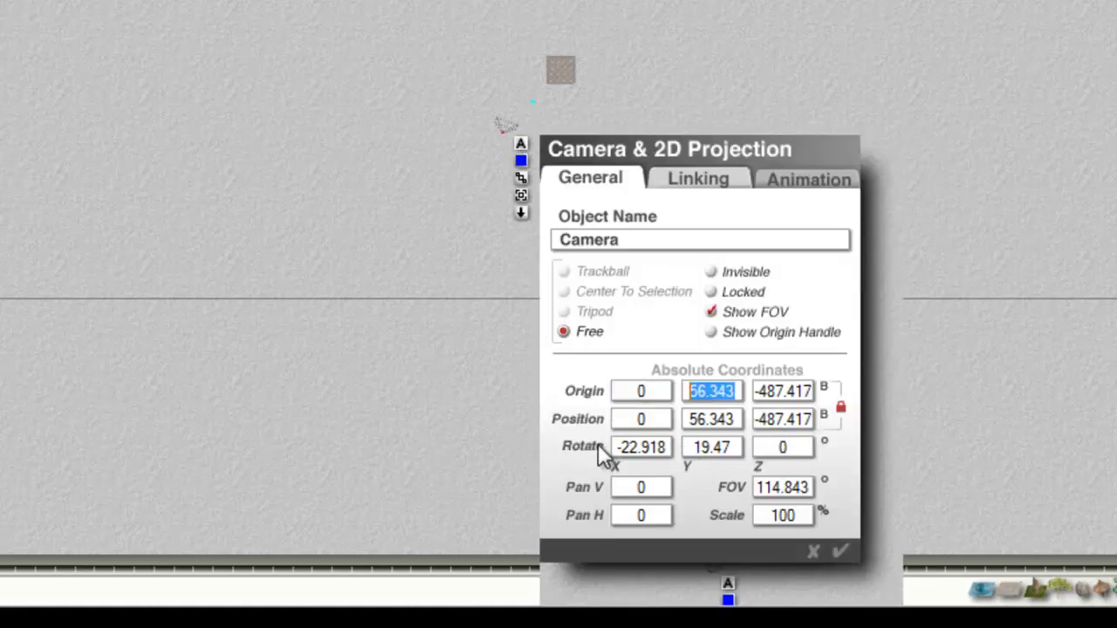
{"action": "type", "text": "0"}
{"action": "double_click", "coordinate": [811, 392]}
{"action": "type", "text": "0"}
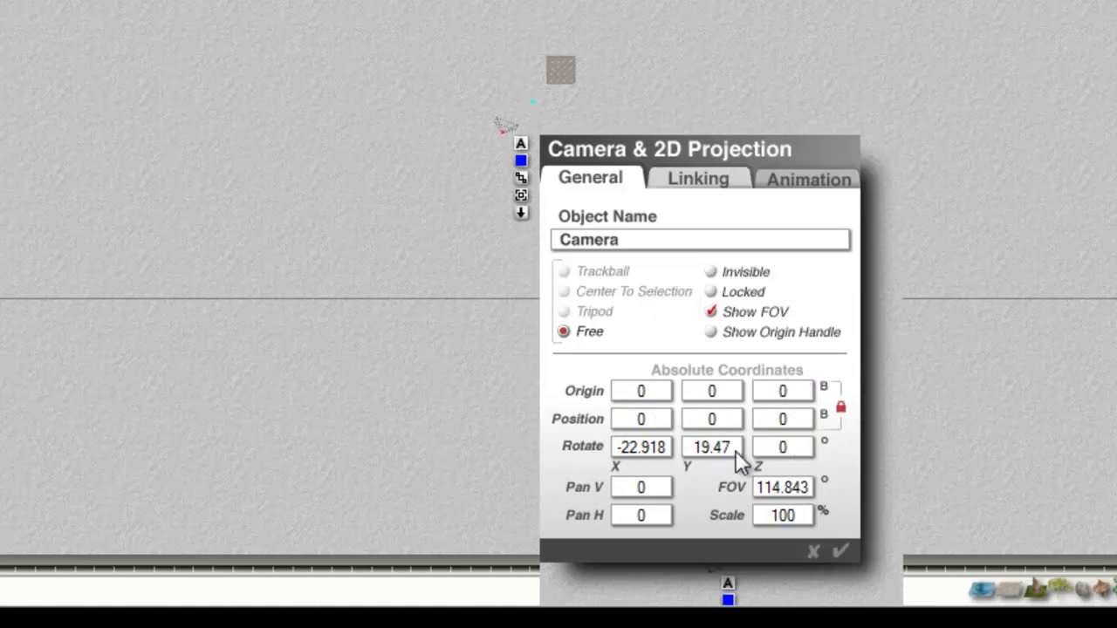
- Set the camera's X and Y rotation to 0 and apply the camera settings
{"action": "left_click_drag", "start_coordinate": [731, 448], "coordinate": [577, 453]}
{"action": "type", "text": "0"}
{"action": "left_click_drag", "start_coordinate": [661, 447], "coordinate": [623, 451]}
{"action": "type", "text": "0"}
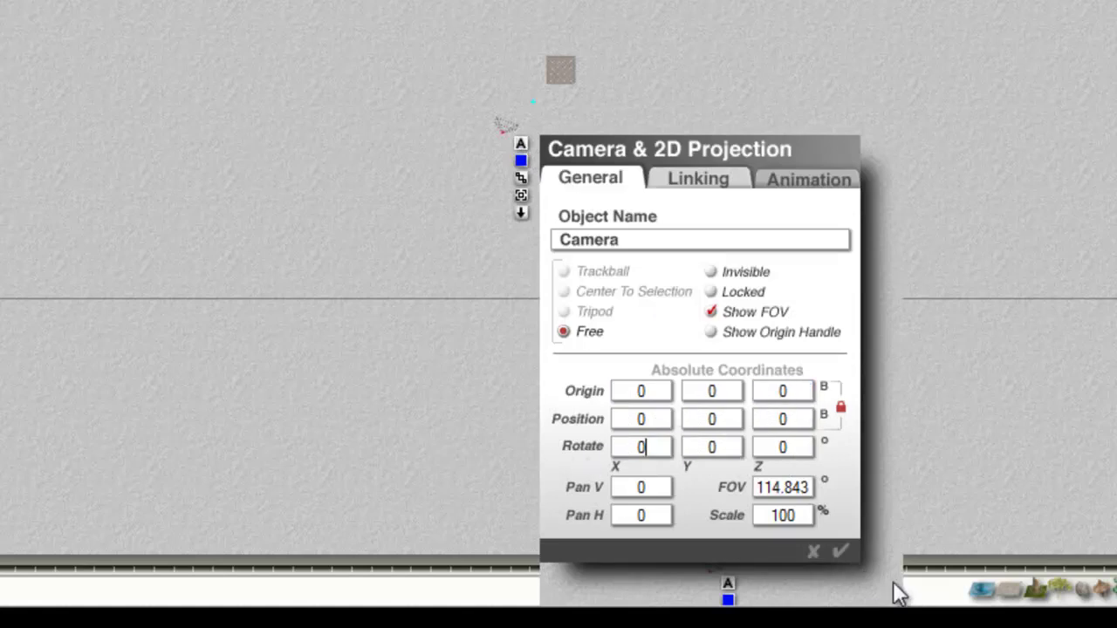
{"action": "left_click", "coordinate": [840, 551]}
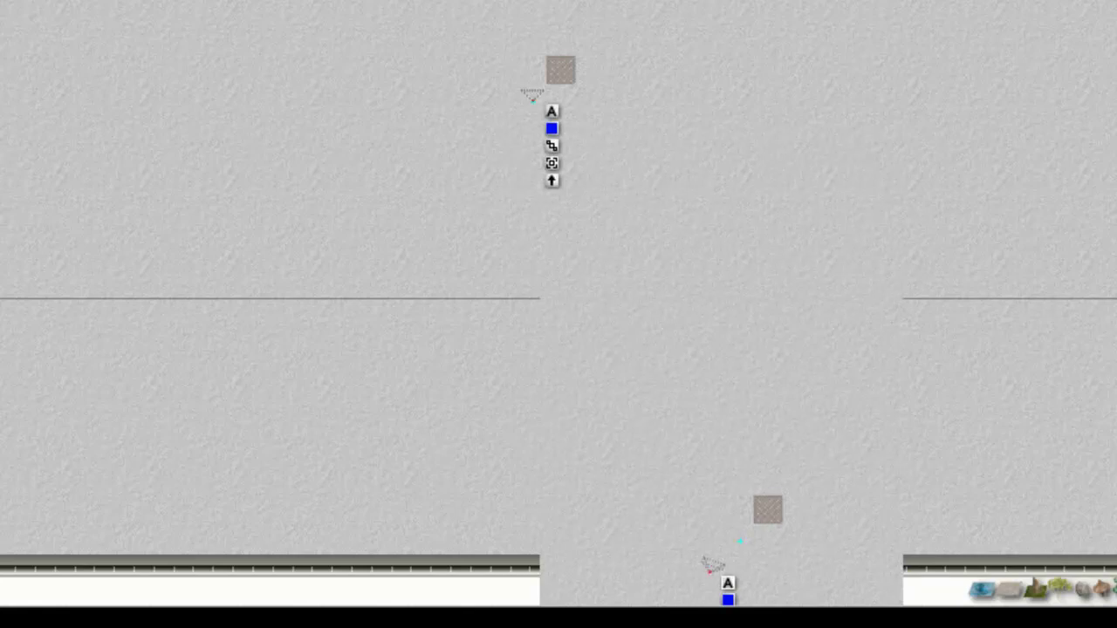
- Set the document aspect ratio to 2 : 1 and choose the 1 : 2.00 render resolution of 2000 x 1000
{"action": "left_click", "coordinate": [37, 66]}
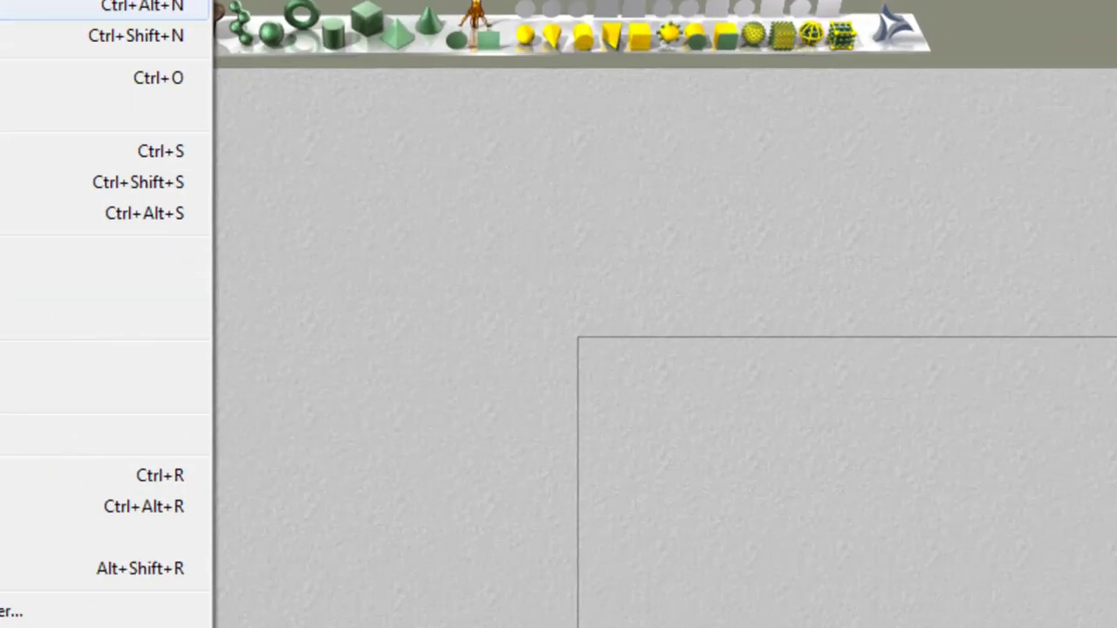
{"action": "left_click", "coordinate": [113, 128]}
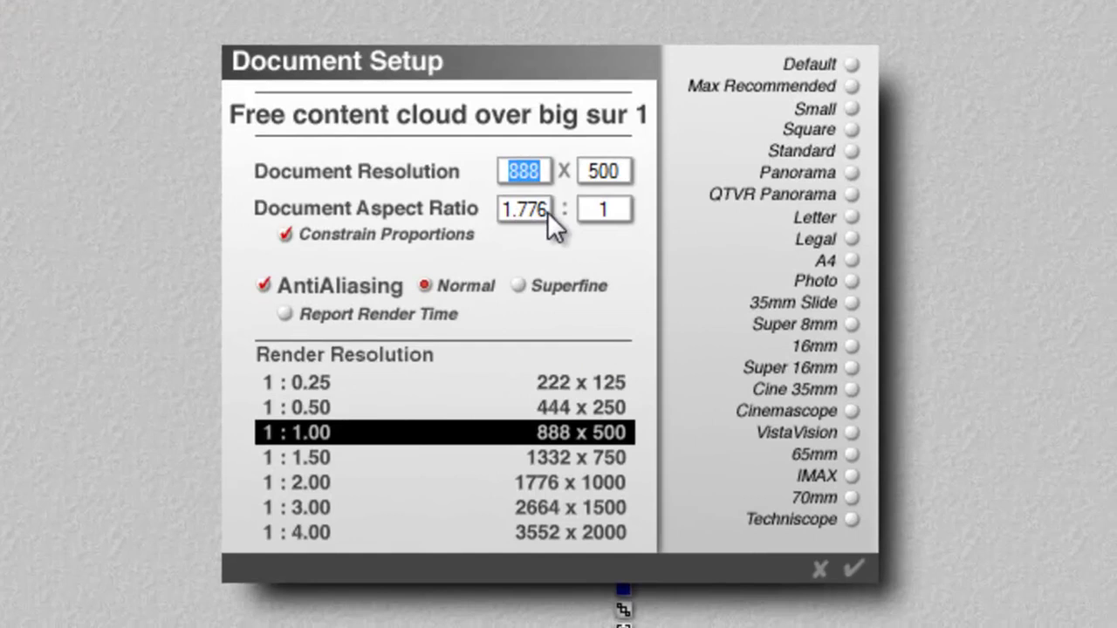
{"action": "left_click", "coordinate": [547, 212]}
{"action": "key", "text": "BackSpace"}
{"action": "key", "text": "BackSpace"}
{"action": "key", "text": "BackSpace"}
{"action": "key", "text": "BackSpace"}
{"action": "key", "text": "BackSpace"}
{"action": "type", "text": "2"}
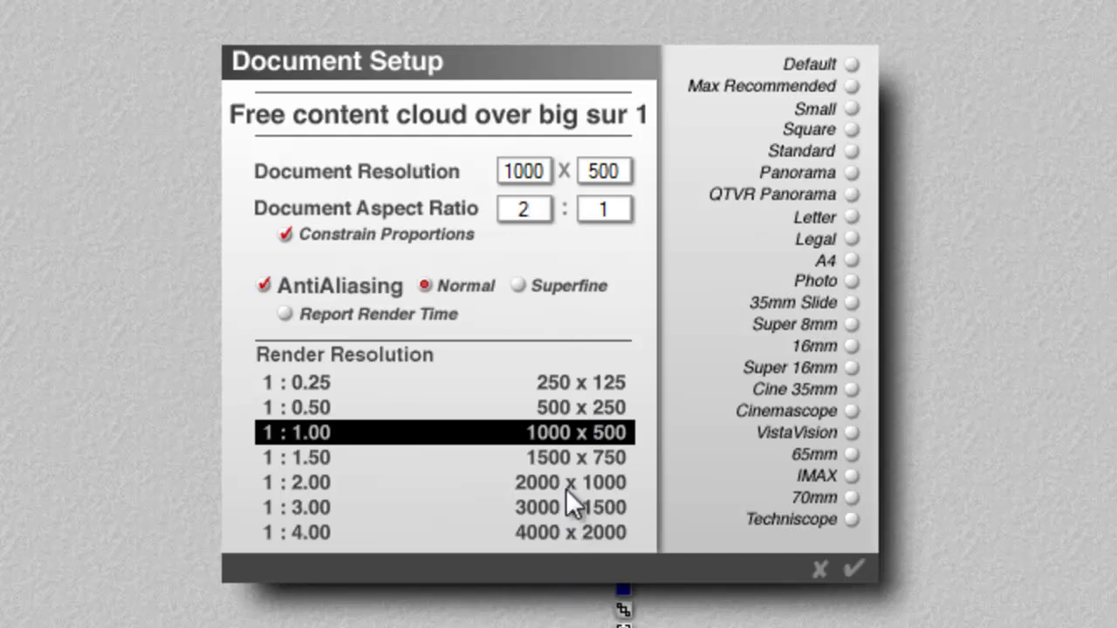
{"action": "left_click", "coordinate": [596, 493]}
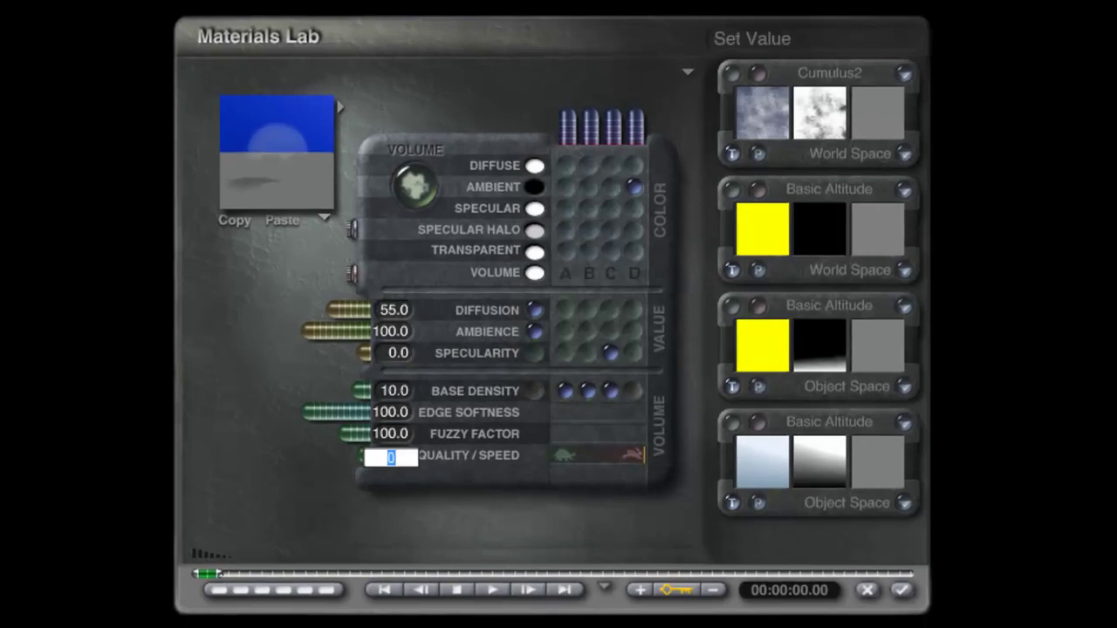
- Set the cloud slab material's Quality / Speed to 20 and render the spherical panorama
{"action": "type", "text": "20"}
{"action": "key", "text": "Return"}
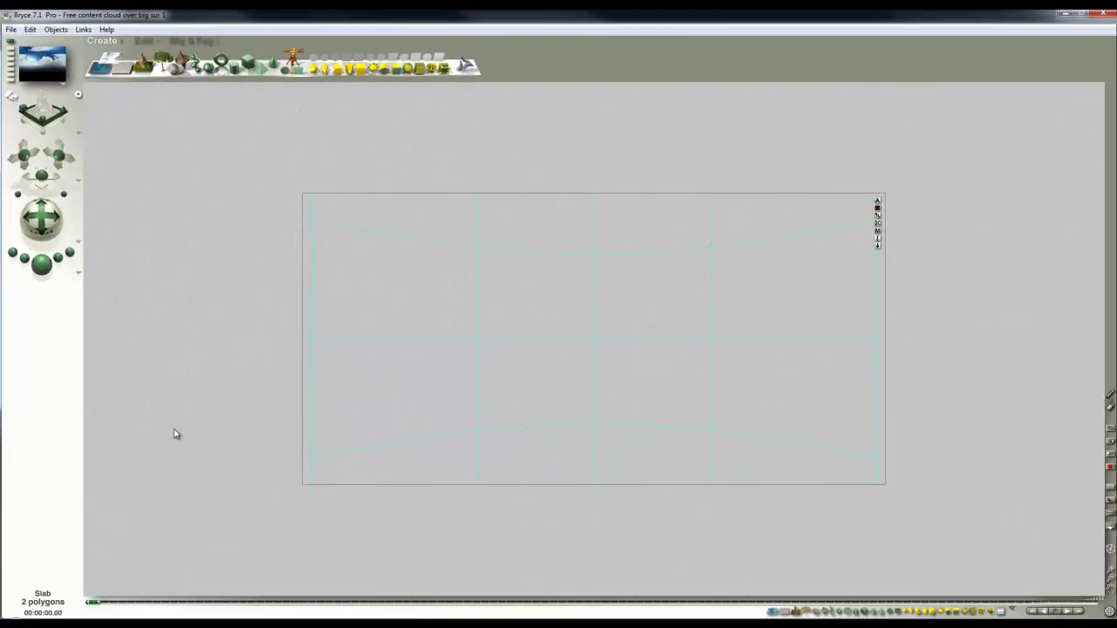
{"action": "left_click", "coordinate": [42, 264]}
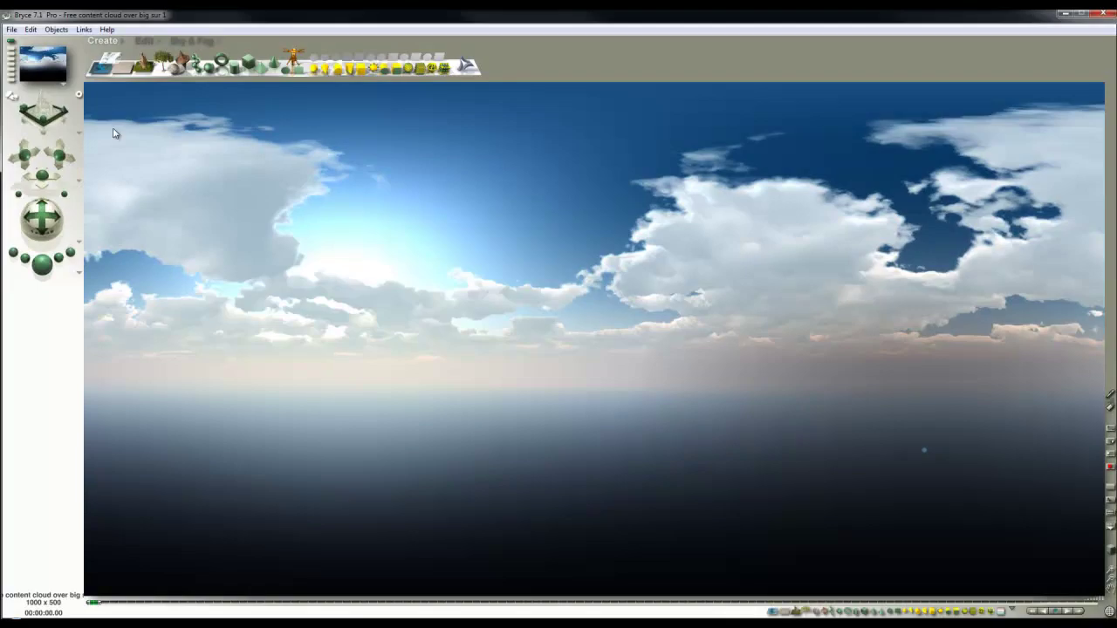
- Save the rendered panorama scene under the new name Fc_sm1
{"action": "left_click", "coordinate": [10, 30]}
{"action": "left_click", "coordinate": [53, 130]}
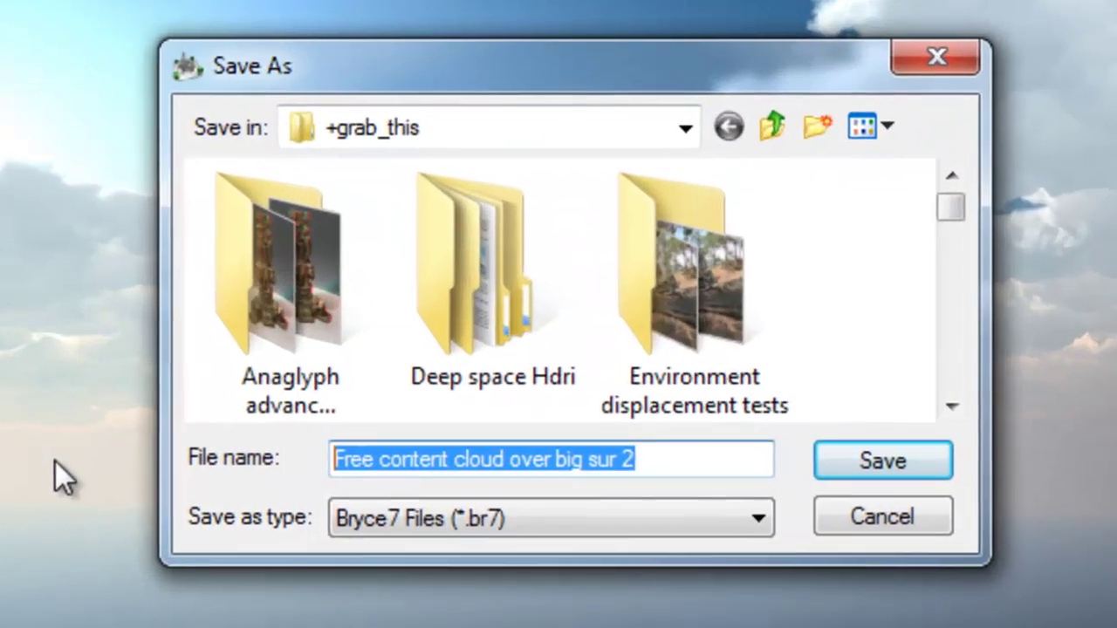
{"action": "type", "text": "F"}
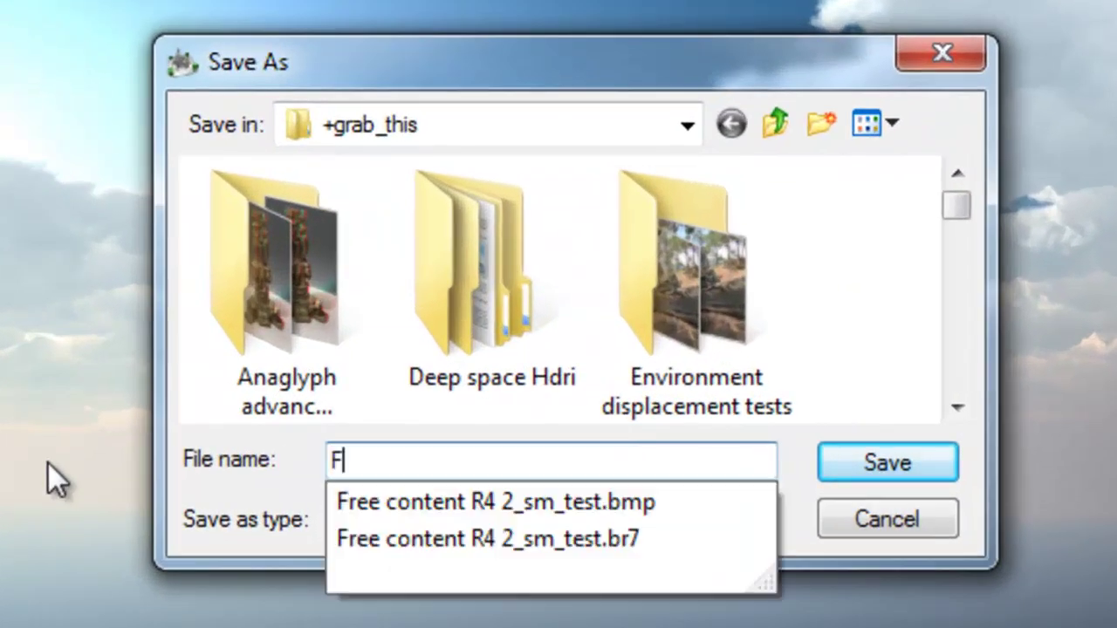
{"action": "type", "text": "c_sm1"}
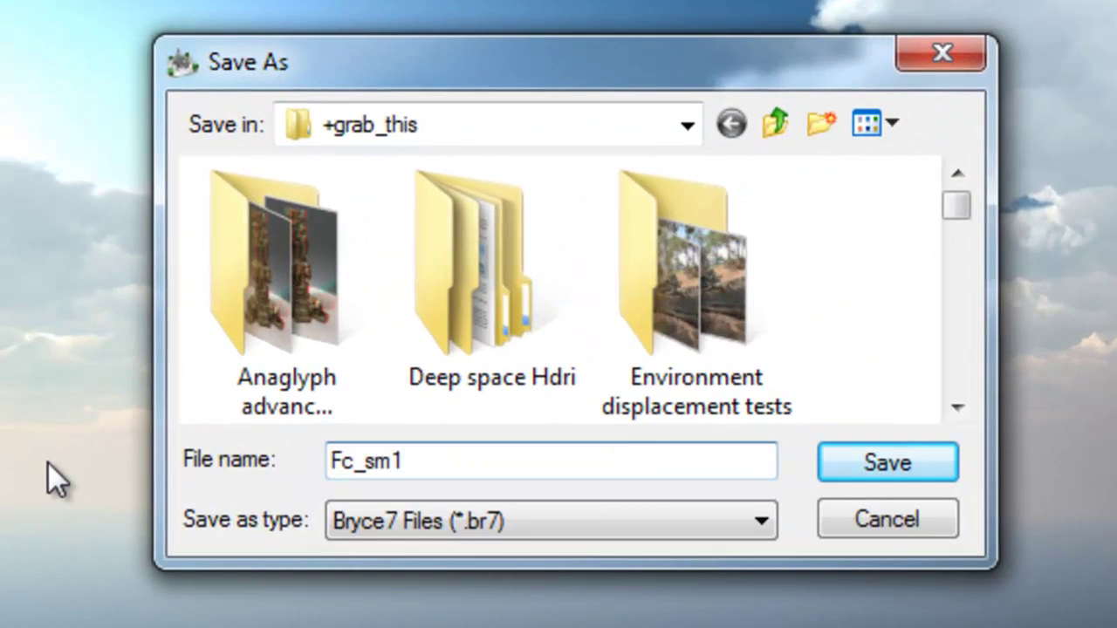
{"action": "key", "text": "Return"}
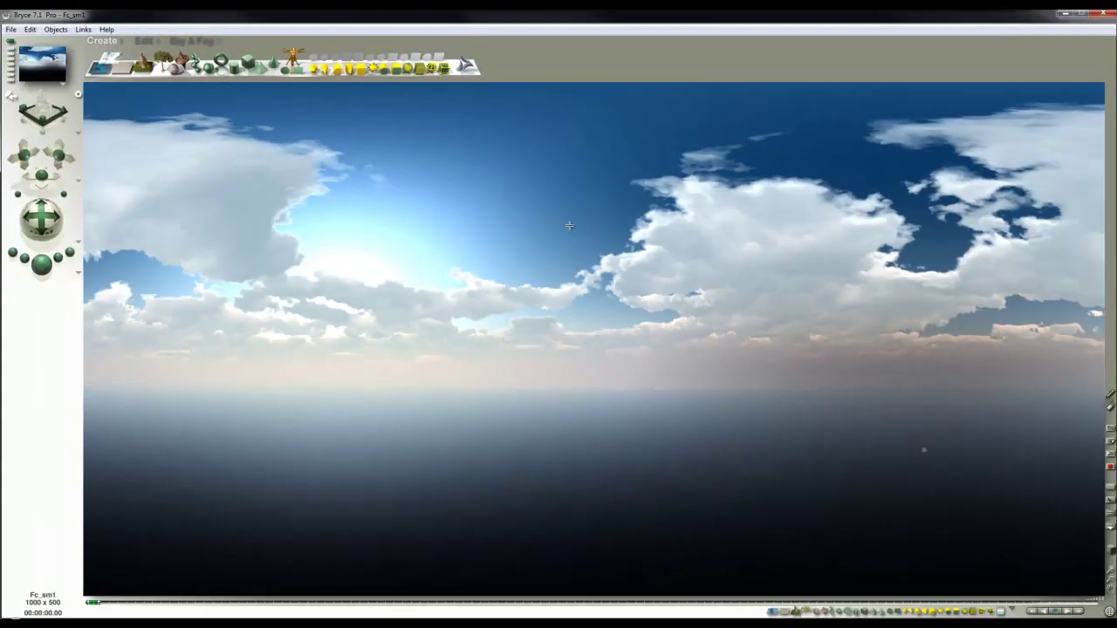
- Turn the atmosphere off and set its background colour to black with R, G and B at 0
{"action": "left_click", "coordinate": [193, 39]}
{"action": "left_click", "coordinate": [108, 77]}
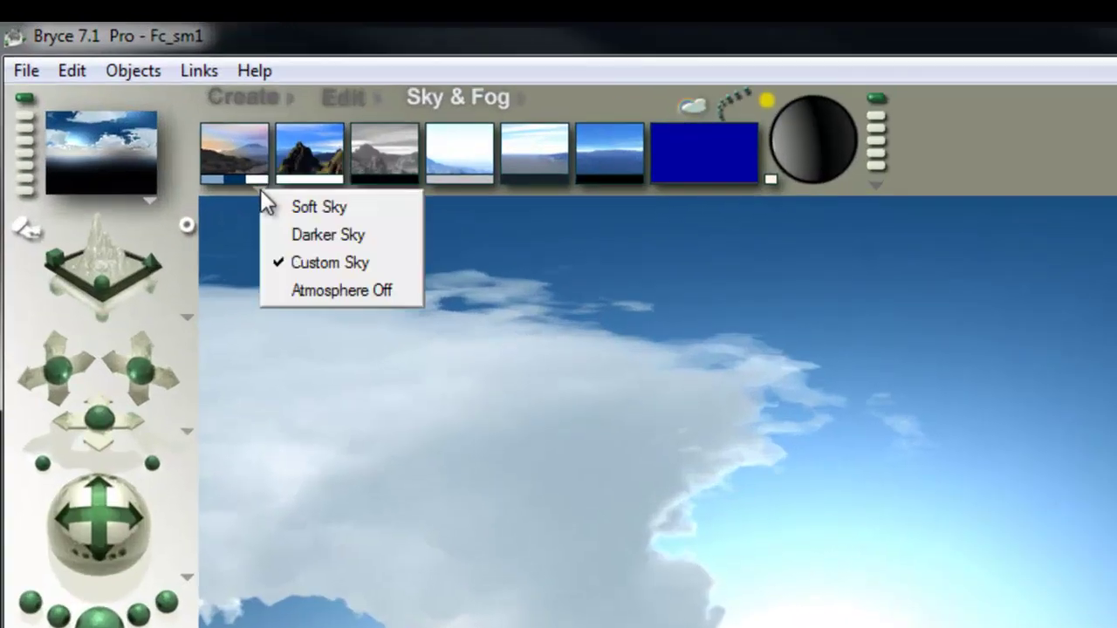
{"action": "left_click", "coordinate": [335, 286]}
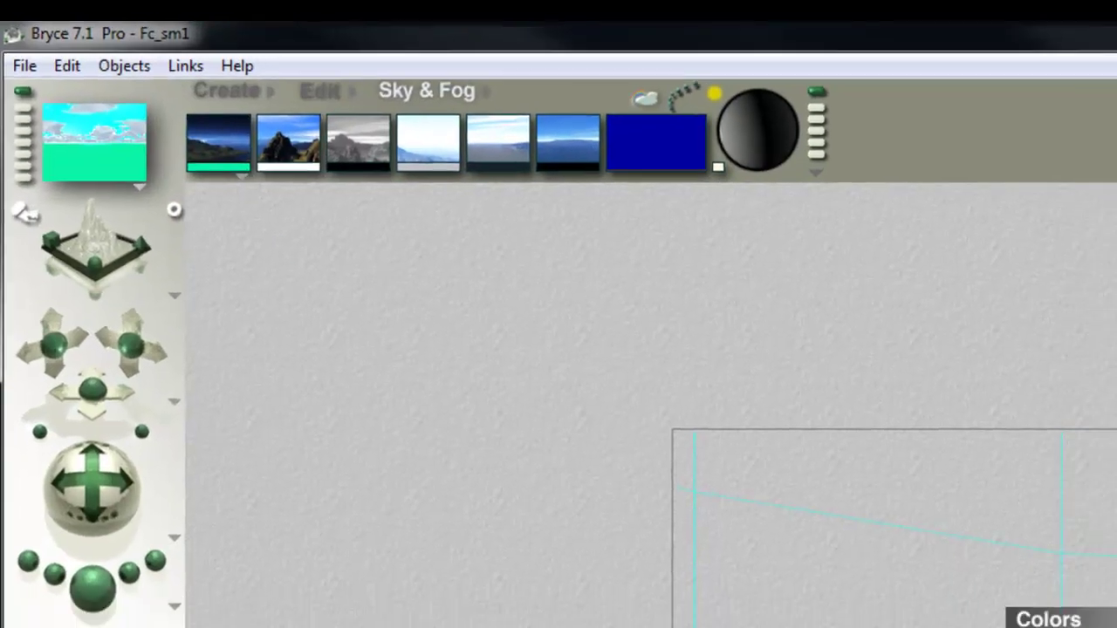
{"action": "left_click_drag", "start_coordinate": [1059, 527], "coordinate": [740, 524]}
{"action": "left_click_drag", "start_coordinate": [942, 545], "coordinate": [747, 542]}
{"action": "left_click_drag", "start_coordinate": [834, 501], "coordinate": [798, 504]}
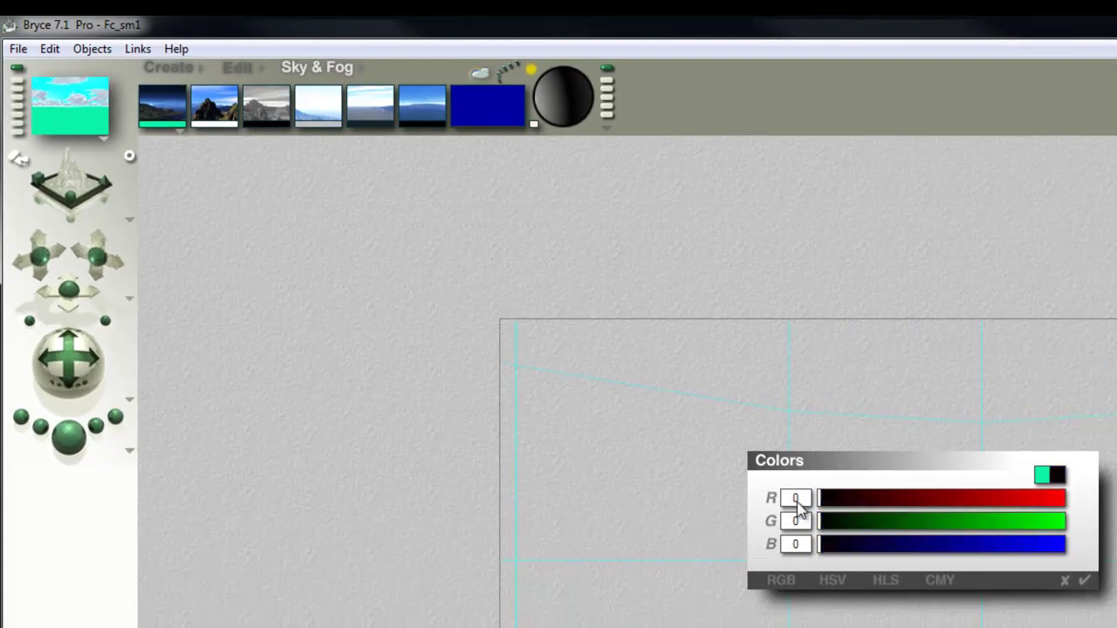
{"action": "left_click", "coordinate": [1084, 580]}
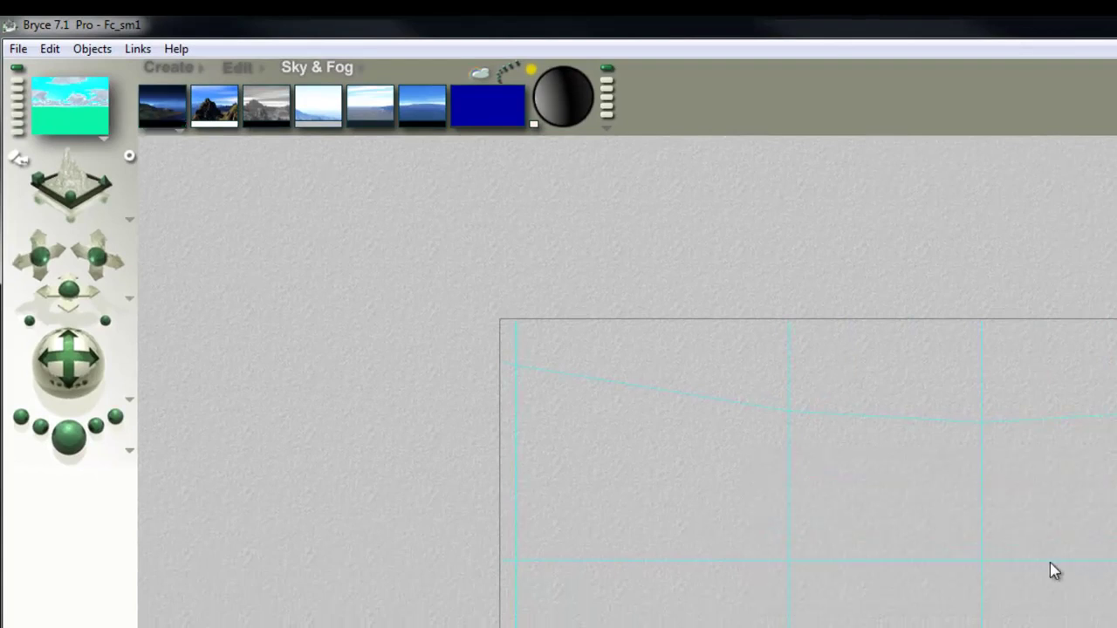
- In the Sky Lab, disable the sun light and stop using the IBL image as a backdrop
{"action": "left_click", "coordinate": [486, 81]}
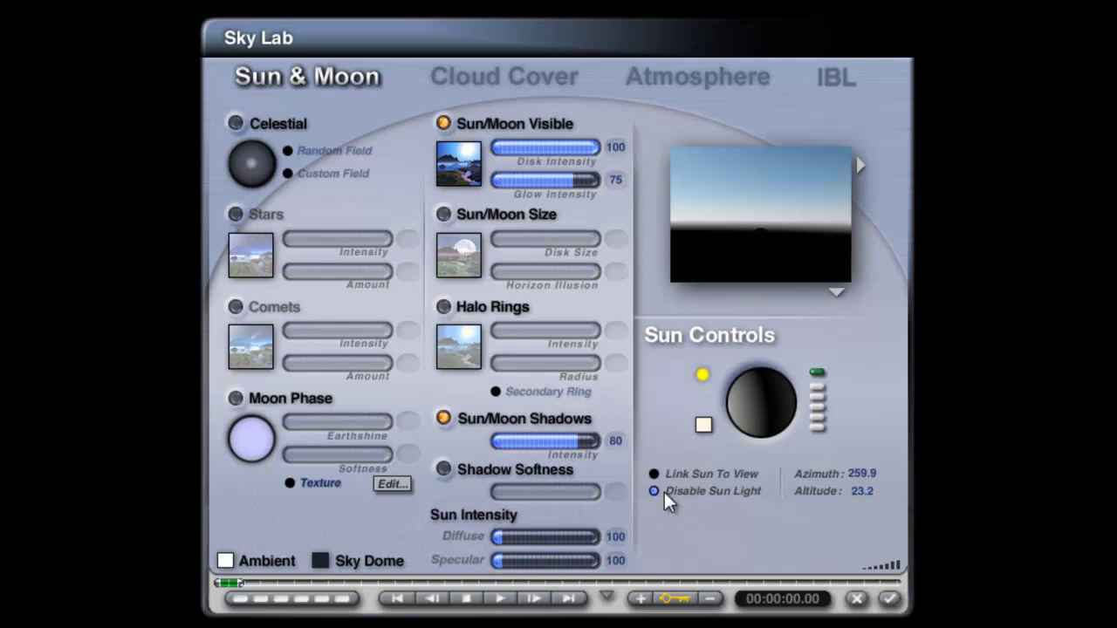
{"action": "left_click", "coordinate": [835, 77]}
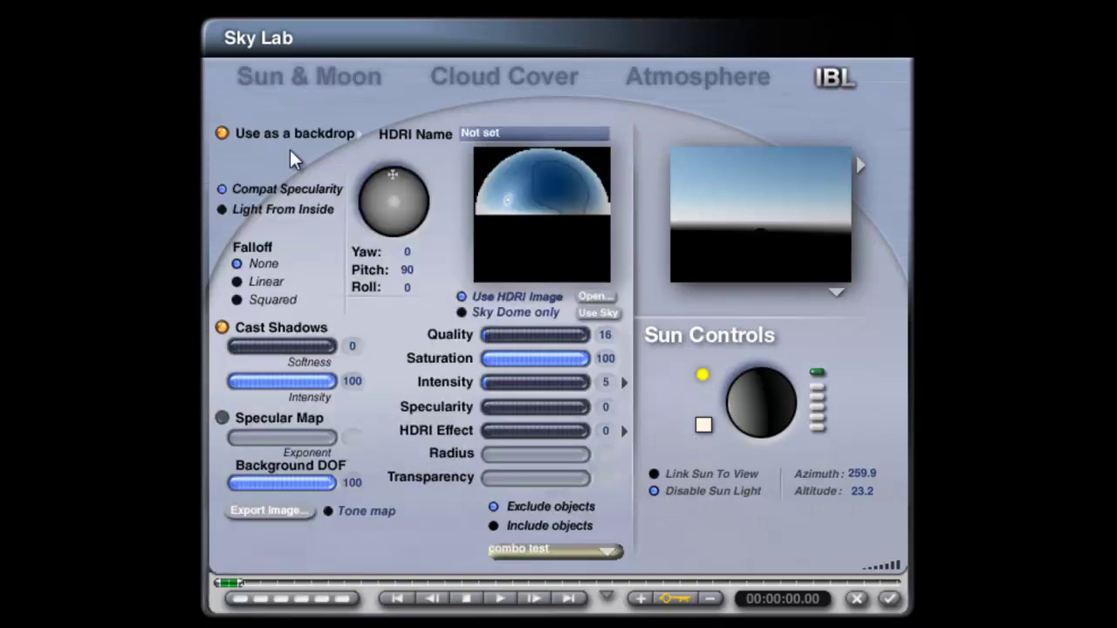
{"action": "left_click", "coordinate": [221, 133]}
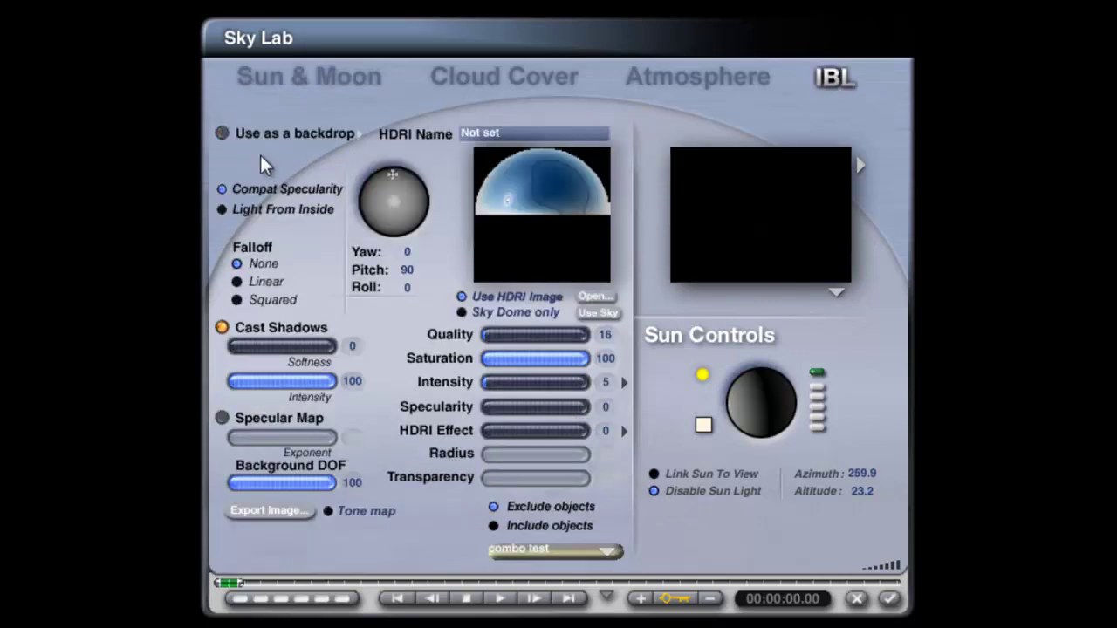
{"action": "left_click", "coordinate": [836, 292]}
{"action": "left_click", "coordinate": [845, 309]}
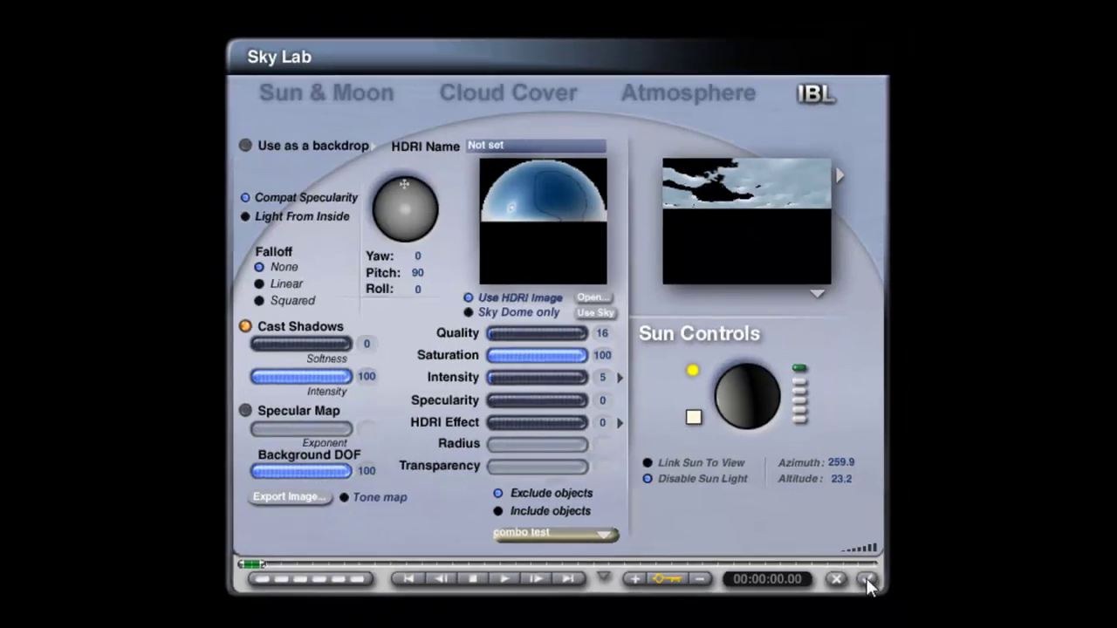
{"action": "left_click", "coordinate": [867, 580]}
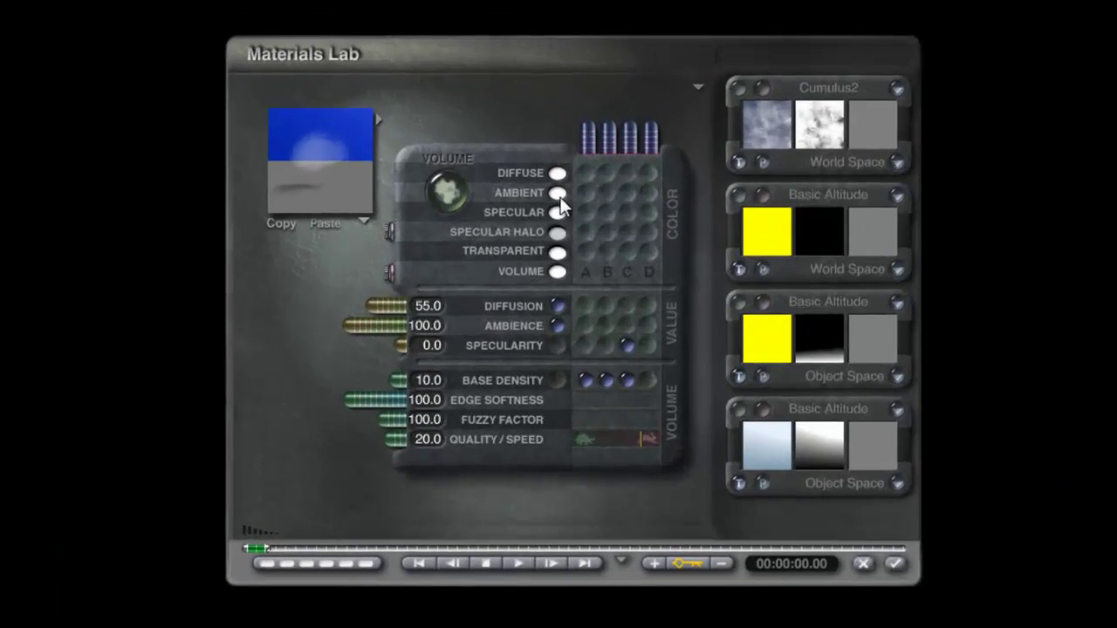
- Make the cloud slab's material colours white for a black-and-white mask render, and save the scene as Fc_sm2
{"action": "left_click", "coordinate": [558, 212]}
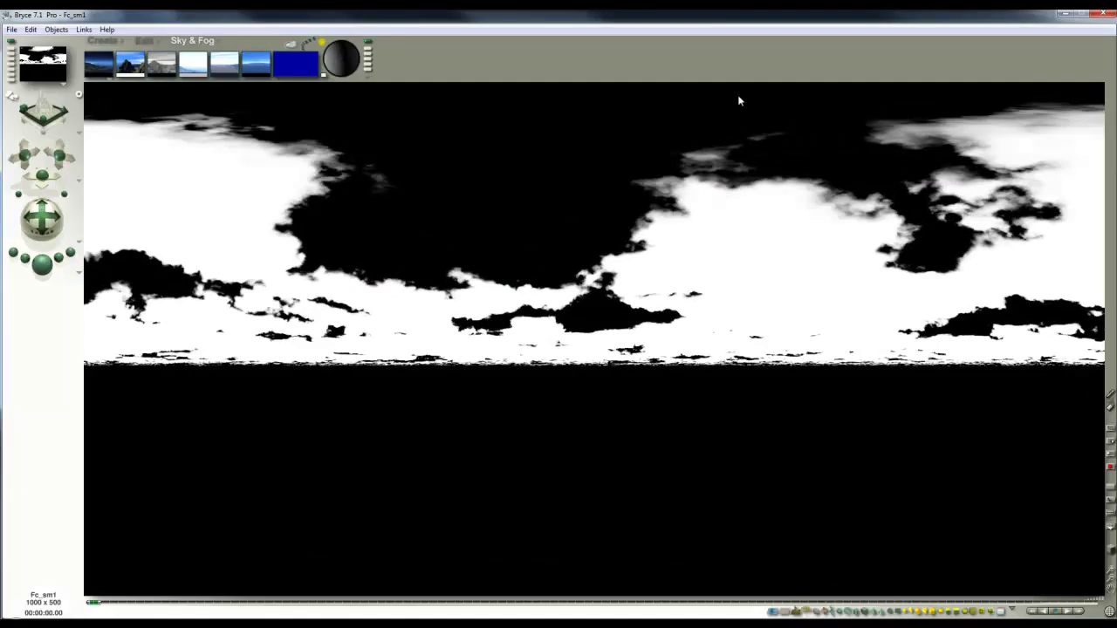
{"action": "left_click", "coordinate": [12, 29]}
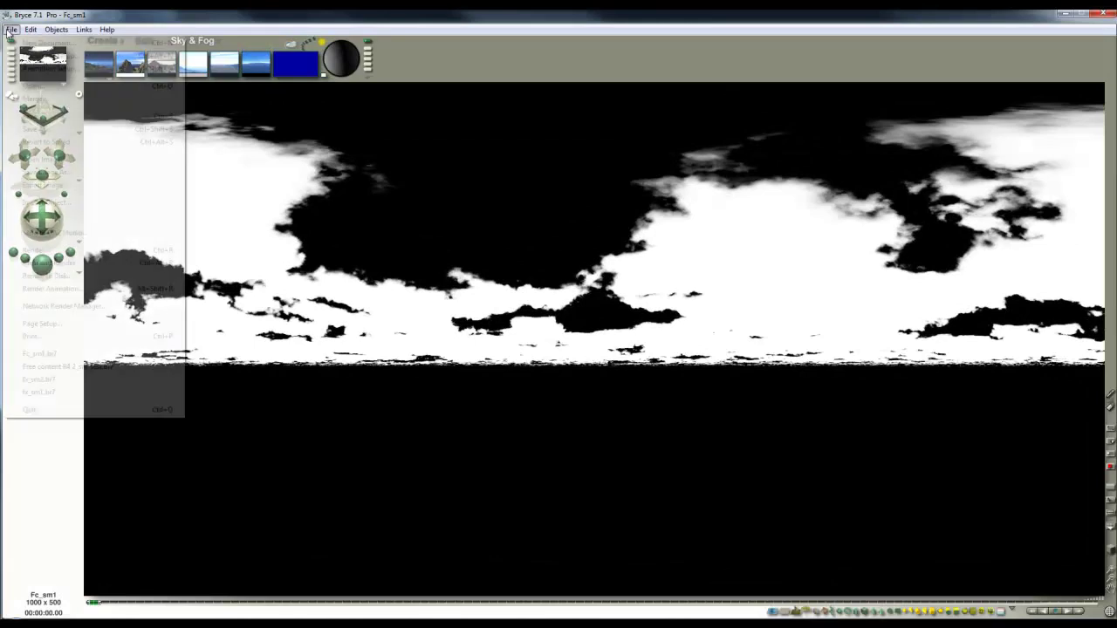
{"action": "left_click", "coordinate": [58, 128]}
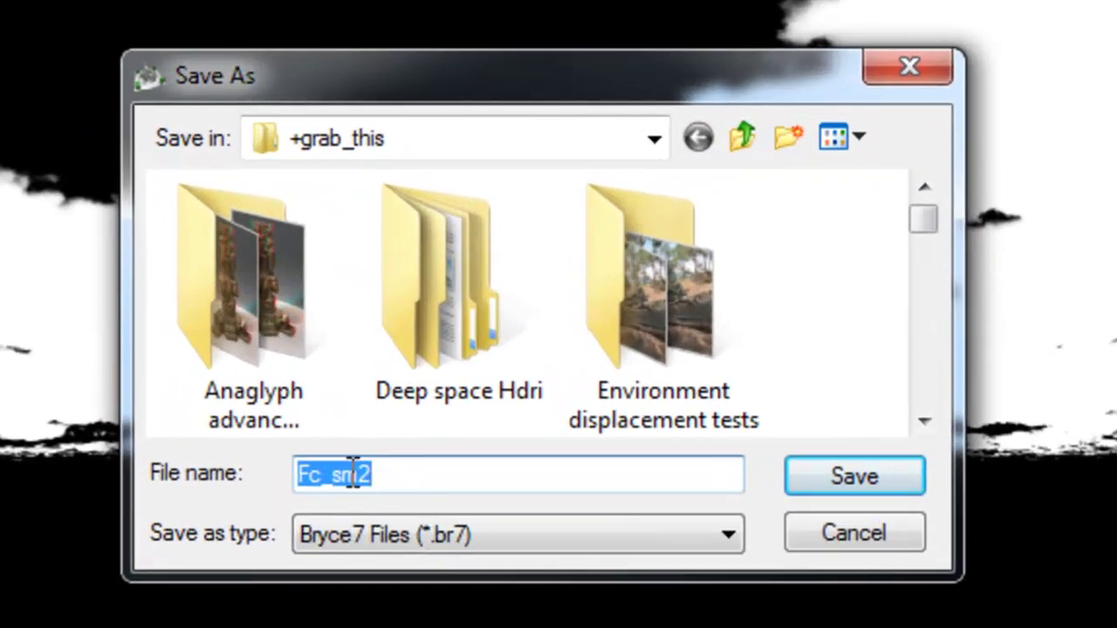
{"action": "left_click", "coordinate": [840, 489]}
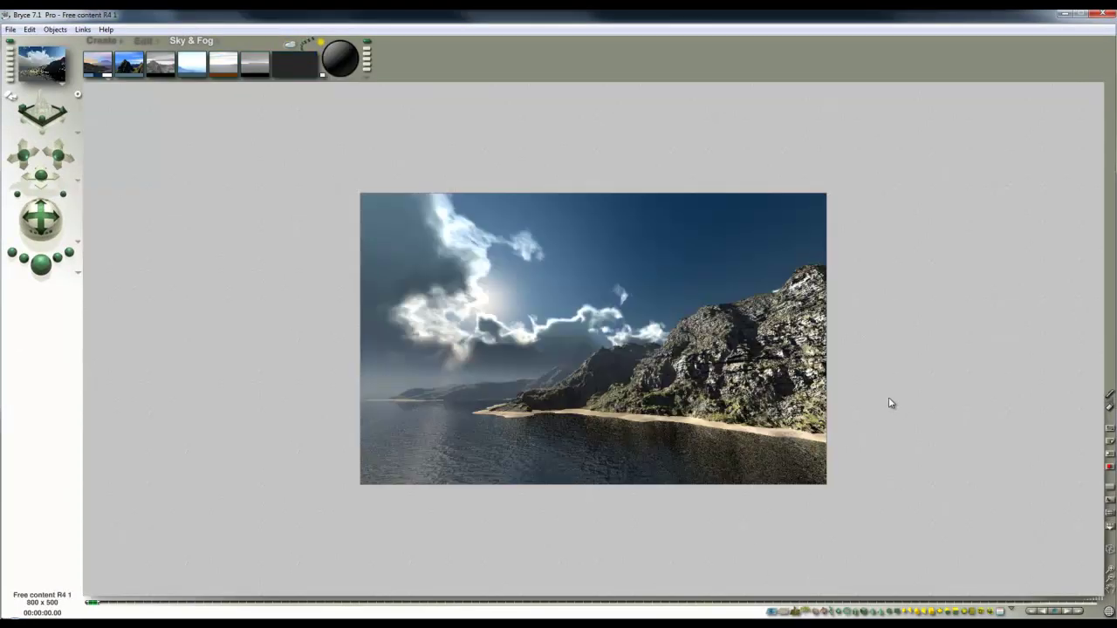
- Delete the fill light and the volumetric cloud slab from the Free content R4 1 coastal scene
{"action": "left_click", "coordinate": [901, 384]}
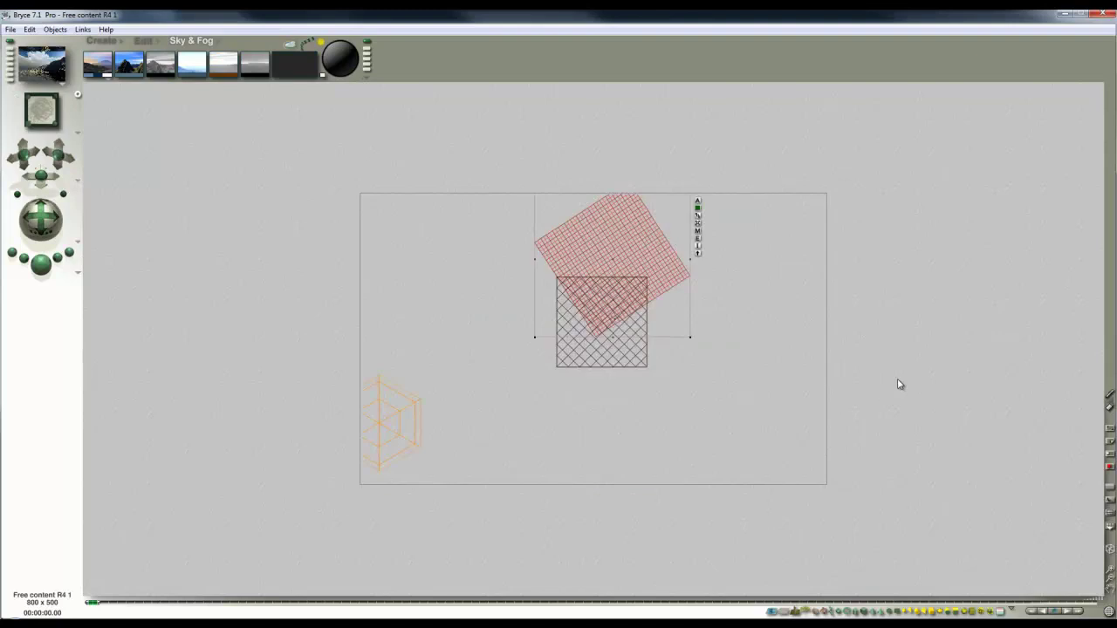
{"action": "left_click", "coordinate": [411, 429]}
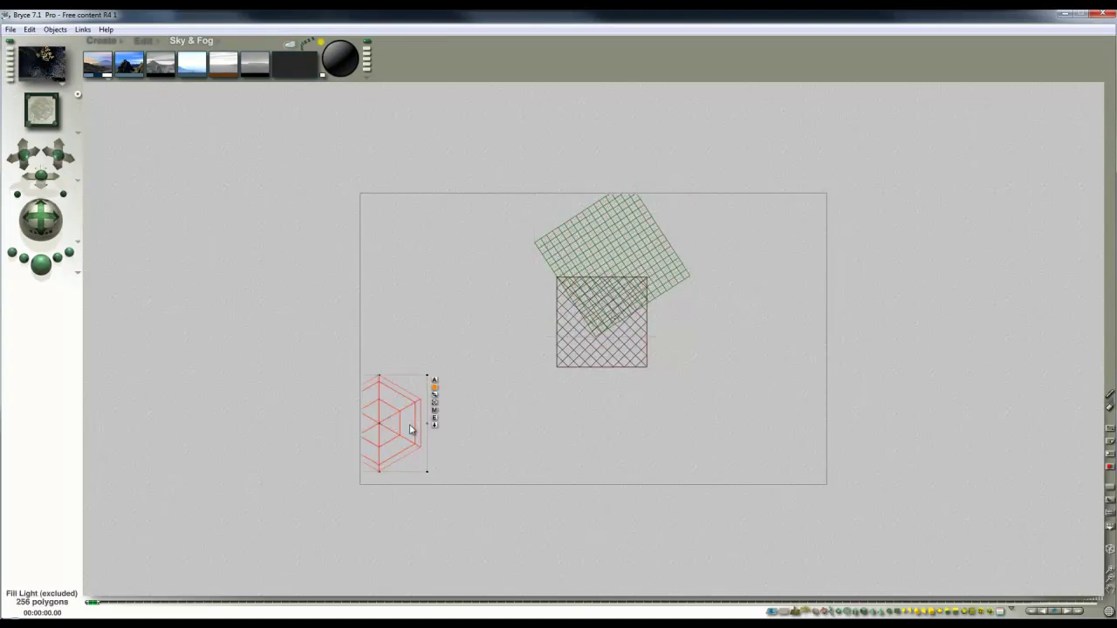
{"action": "left_click", "coordinate": [549, 487]}
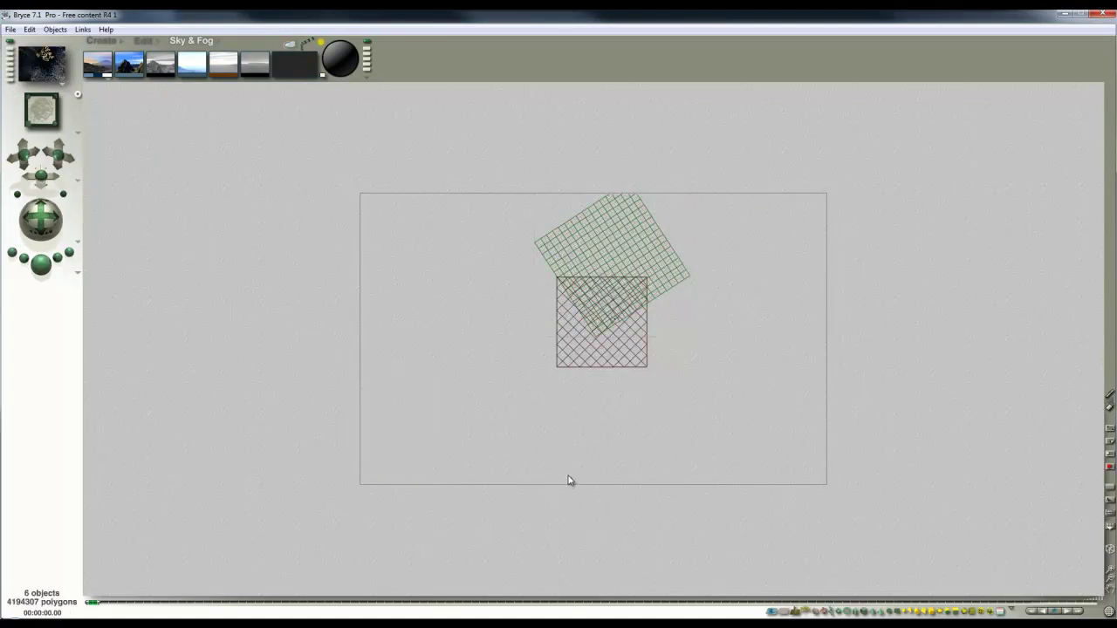
{"action": "left_click", "coordinate": [632, 350]}
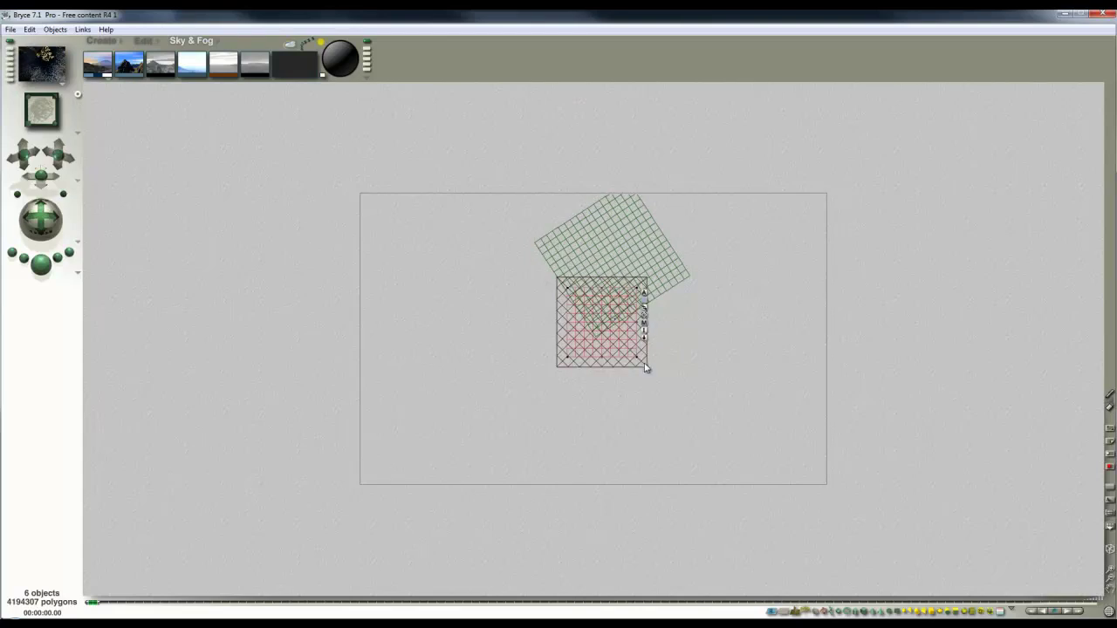
{"action": "left_click", "coordinate": [644, 368]}
{"action": "key", "text": "Delete"}
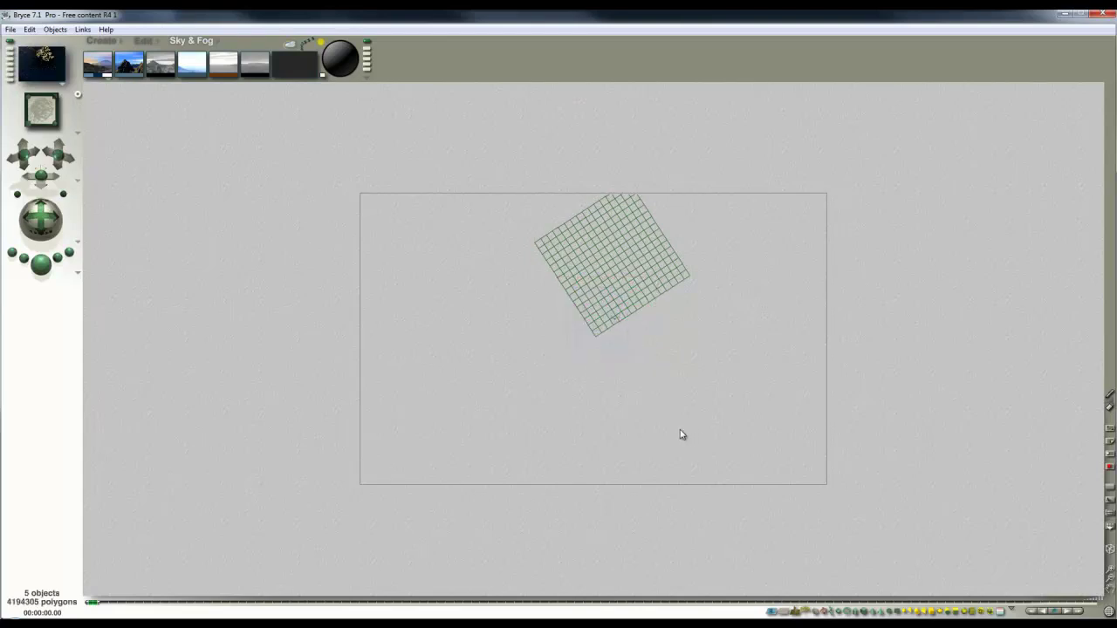
{"action": "key", "text": "1"}
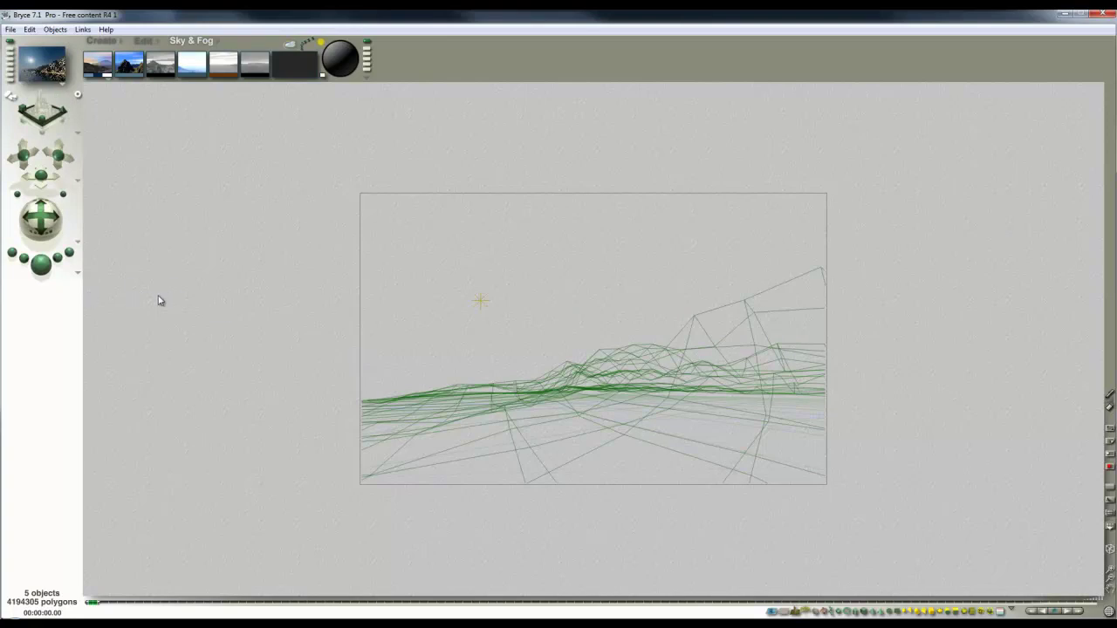
- Create a sphere in the coastal scene
{"action": "left_click", "coordinate": [101, 40]}
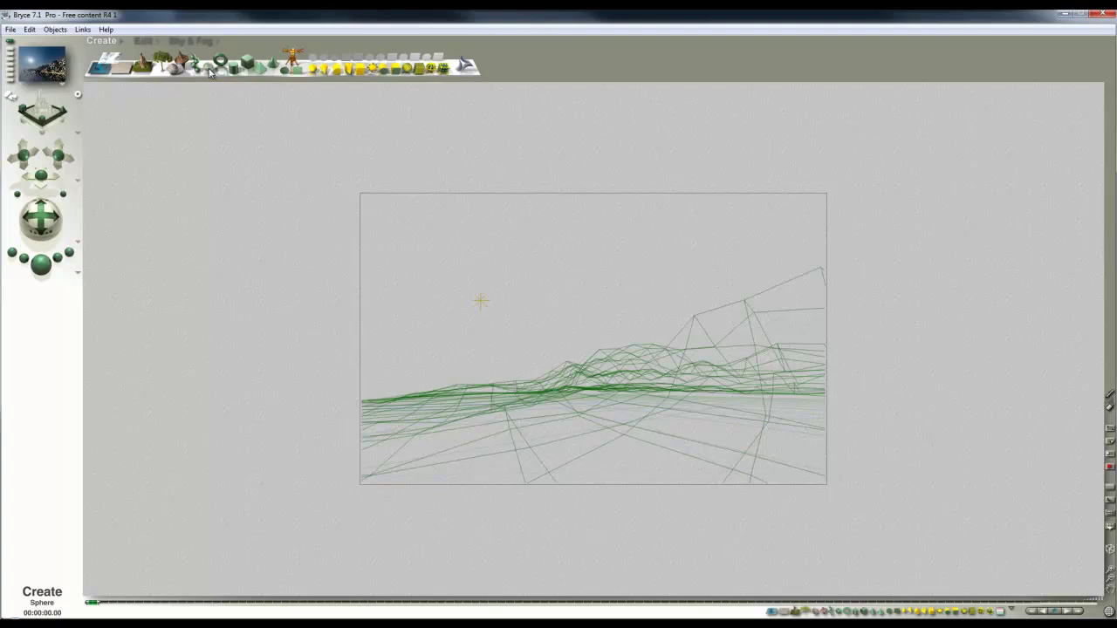
{"action": "left_click", "coordinate": [210, 70]}
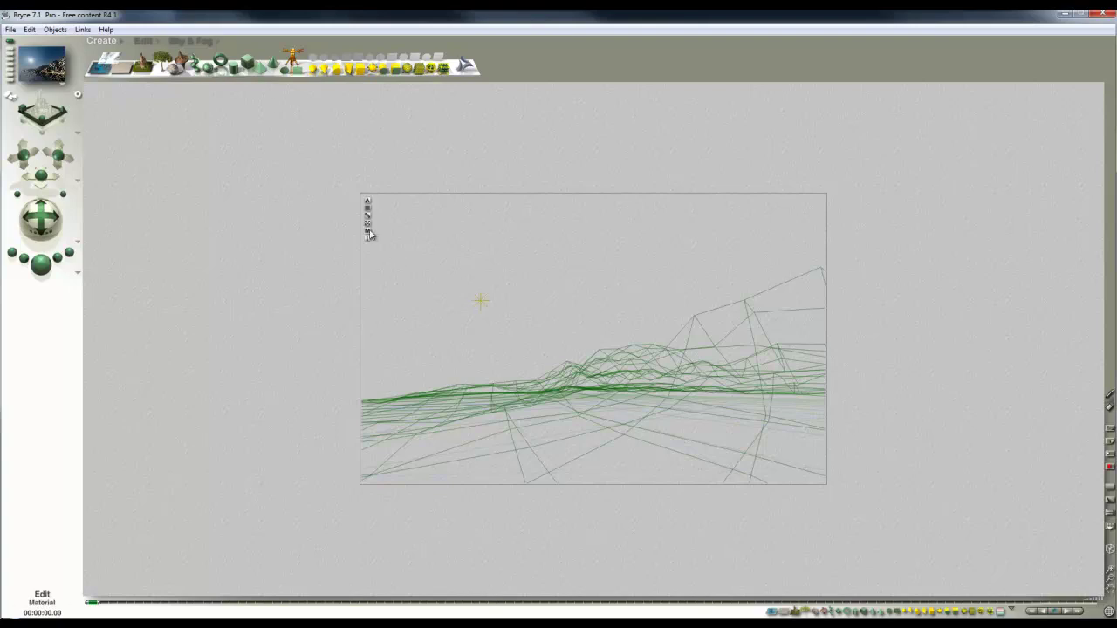
{"action": "key", "text": "2"}
{"action": "key", "text": "1"}
- Set the sphere material's Diffusion to 0 and Ambience to 100, and drive its ambient colour with a picture texture in channel A
{"action": "left_click", "coordinate": [368, 233]}
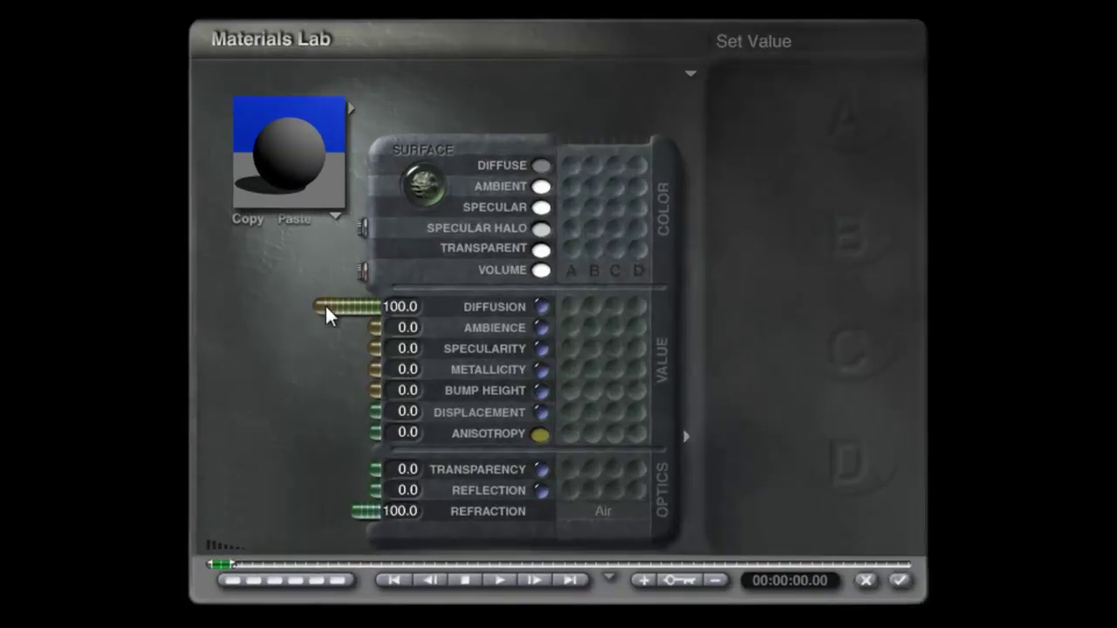
{"action": "left_click_drag", "start_coordinate": [324, 311], "coordinate": [501, 309]}
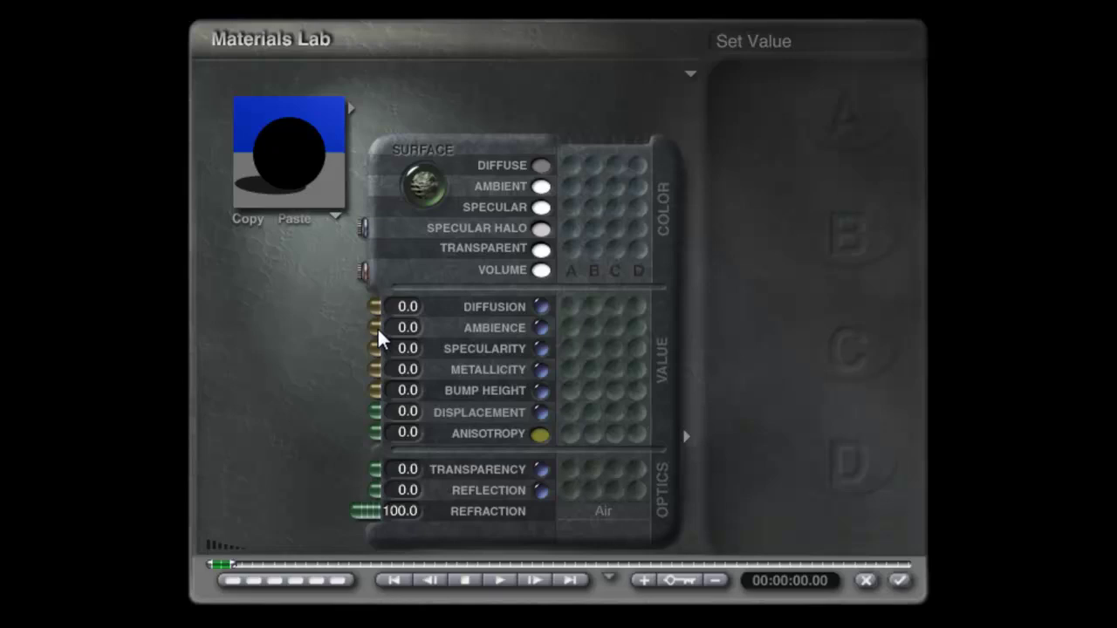
{"action": "left_click_drag", "start_coordinate": [381, 337], "coordinate": [185, 340]}
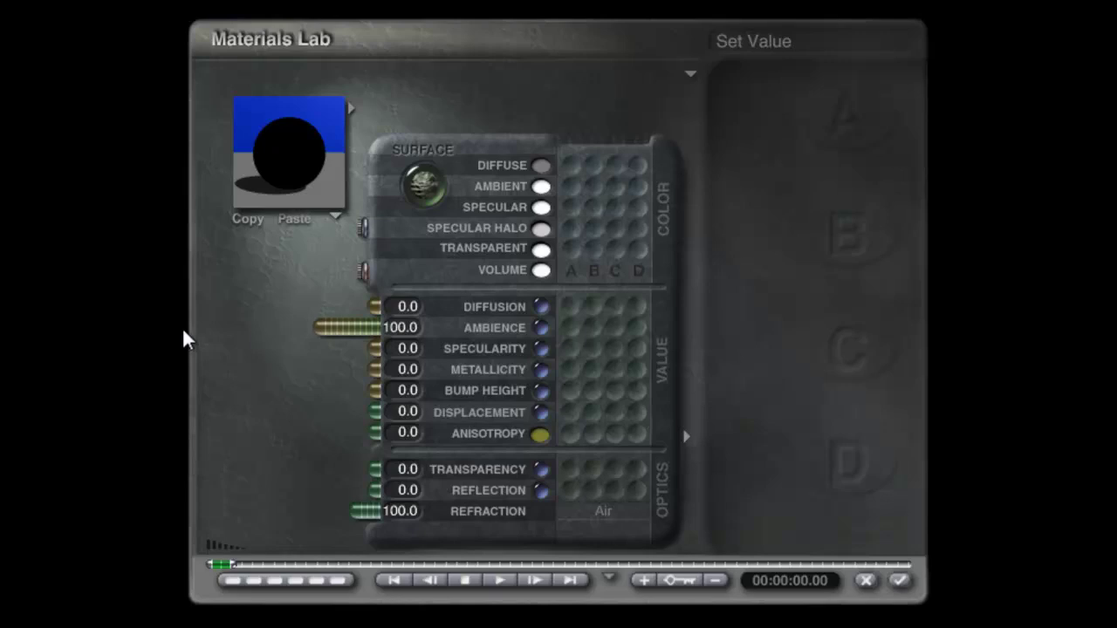
{"action": "left_click", "coordinate": [572, 189]}
{"action": "left_click", "coordinate": [765, 157]}
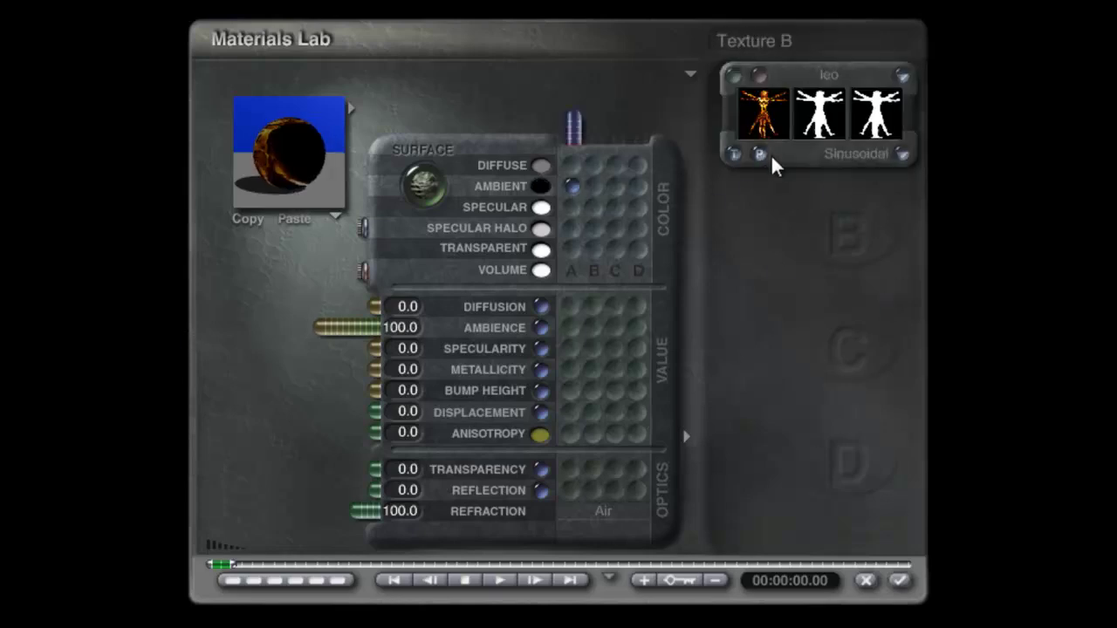
- Load the Fc_sm1 panorama into the second slot of the picture library
{"action": "left_click", "coordinate": [762, 76]}
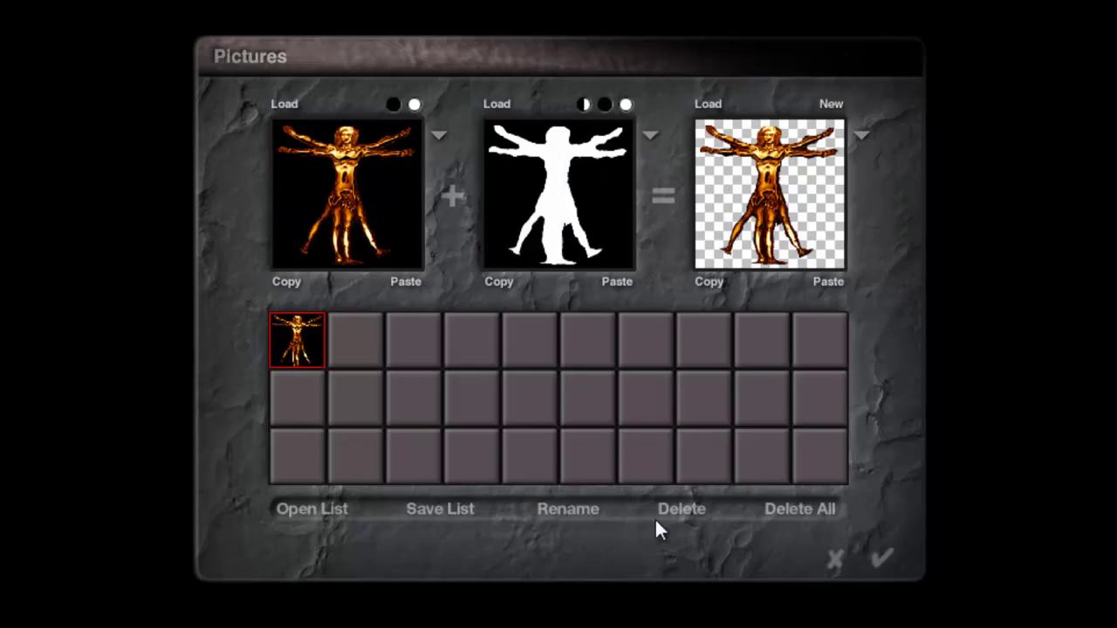
{"action": "left_click", "coordinate": [356, 336]}
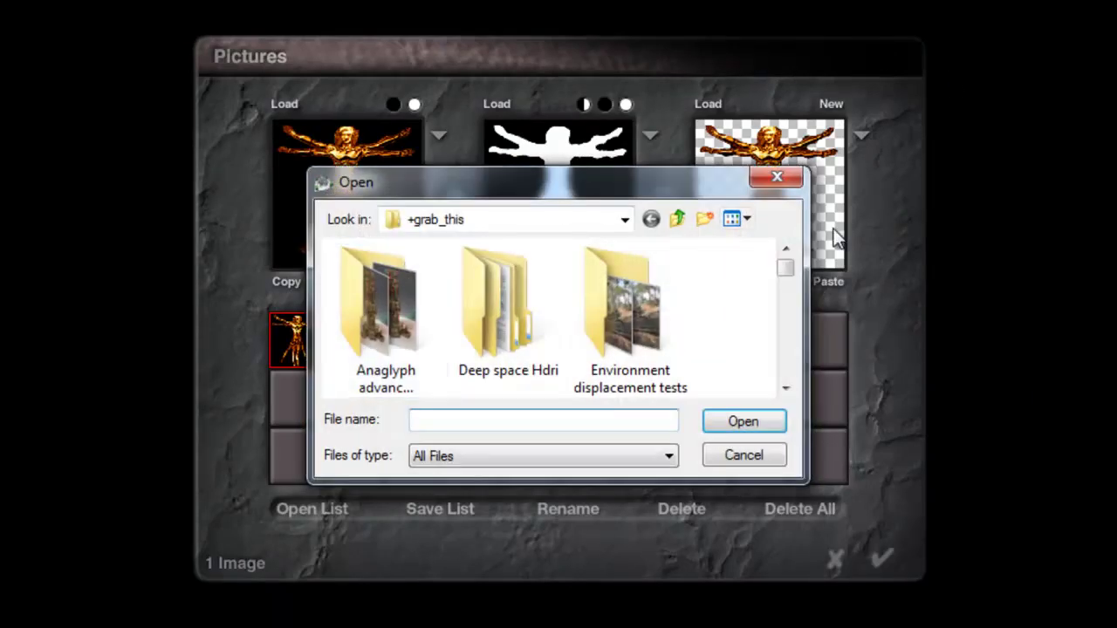
{"action": "left_click_drag", "start_coordinate": [786, 267], "coordinate": [789, 343]}
{"action": "left_click", "coordinate": [630, 327]}
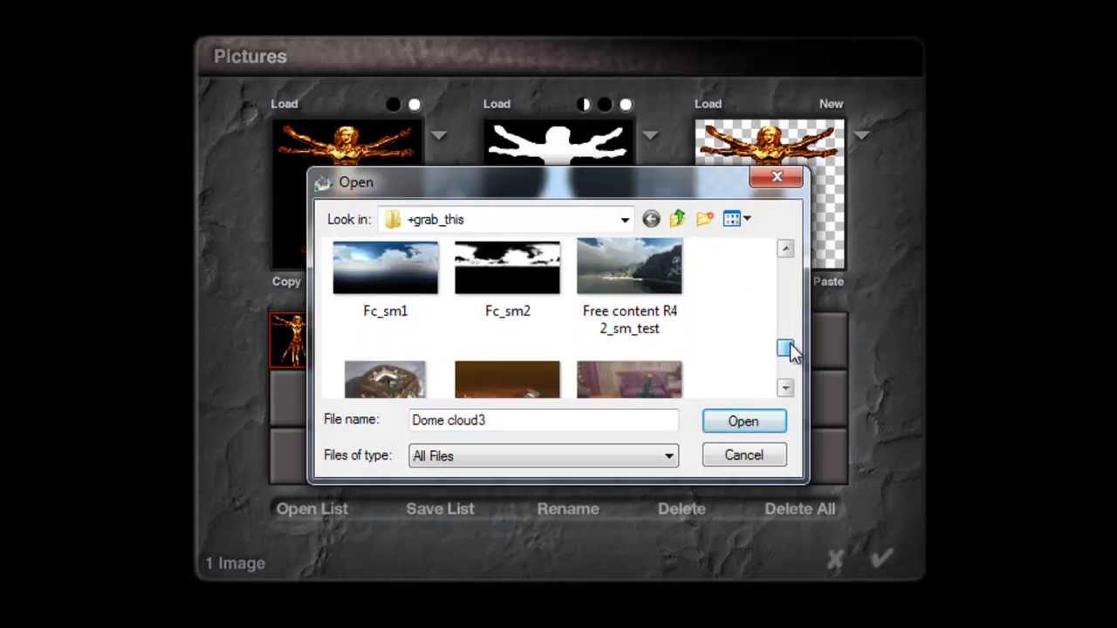
{"action": "left_click", "coordinate": [421, 317]}
{"action": "left_click", "coordinate": [741, 421]}
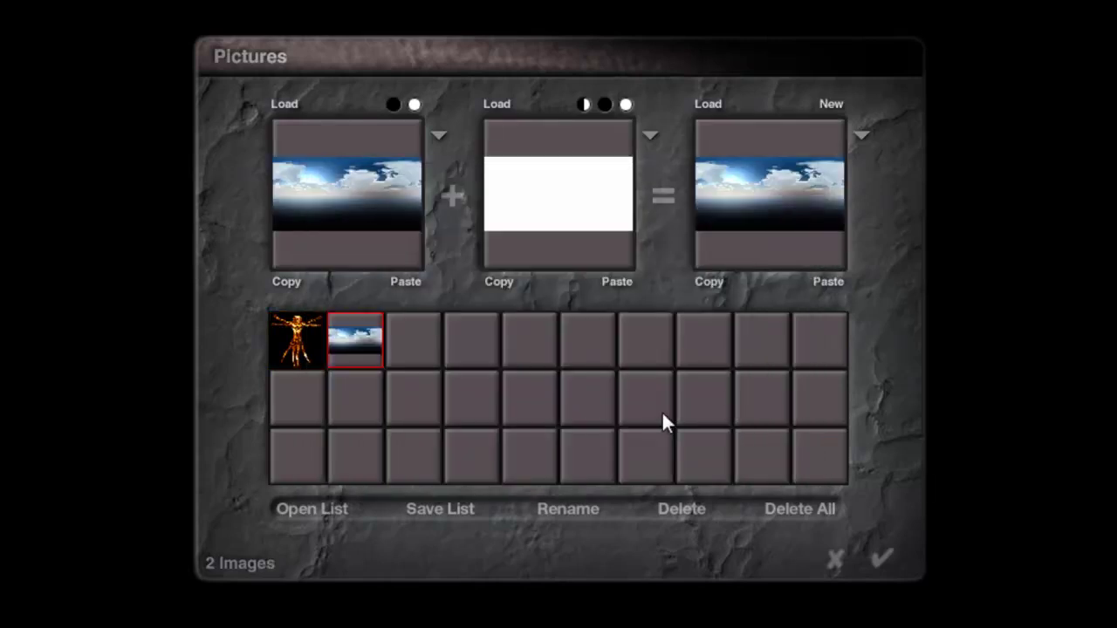
- Load the Fc_sm2 mask as the alpha image of the Fc_sm1 picture and accept the picture library
{"action": "left_click", "coordinate": [506, 102]}
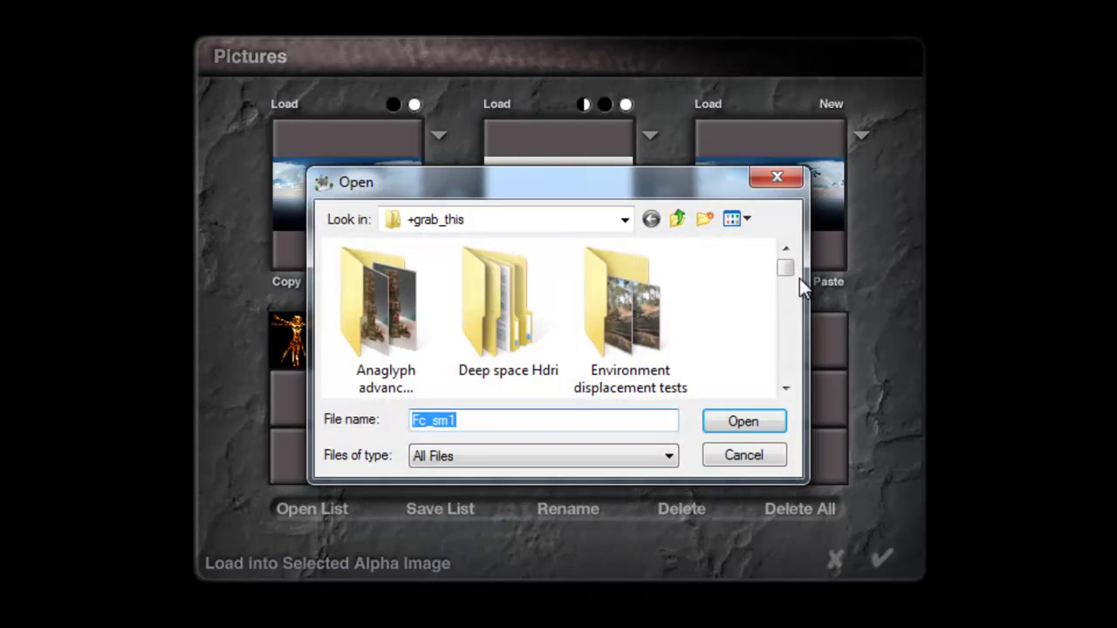
{"action": "left_click", "coordinate": [789, 281]}
{"action": "left_click_drag", "start_coordinate": [790, 281], "coordinate": [790, 355]}
{"action": "left_click", "coordinate": [506, 267]}
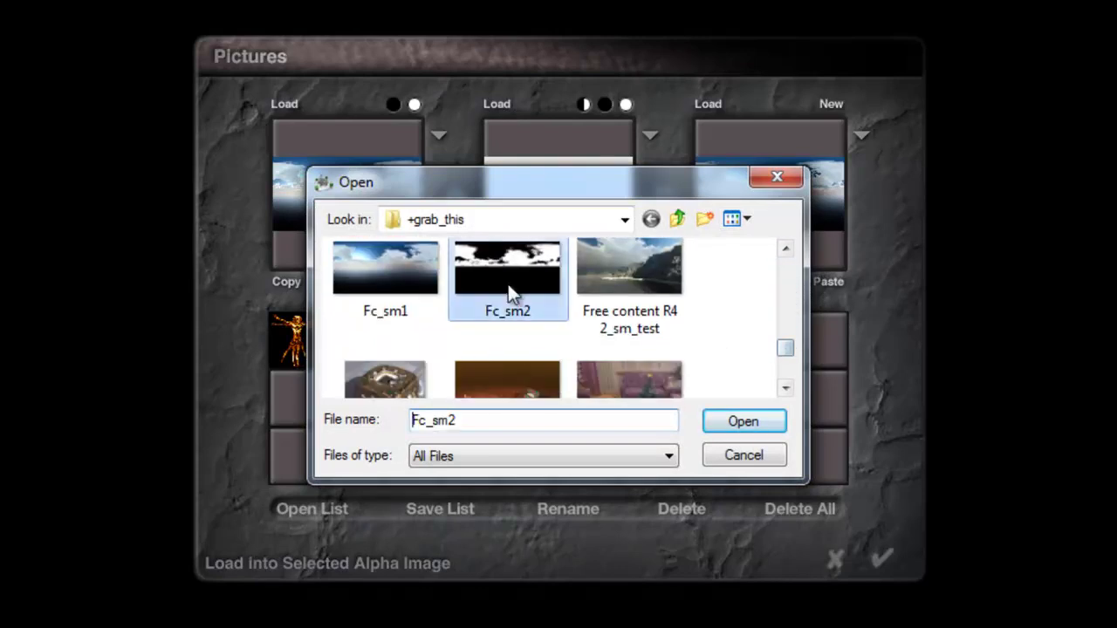
{"action": "left_click", "coordinate": [742, 423]}
{"action": "left_click", "coordinate": [884, 558]}
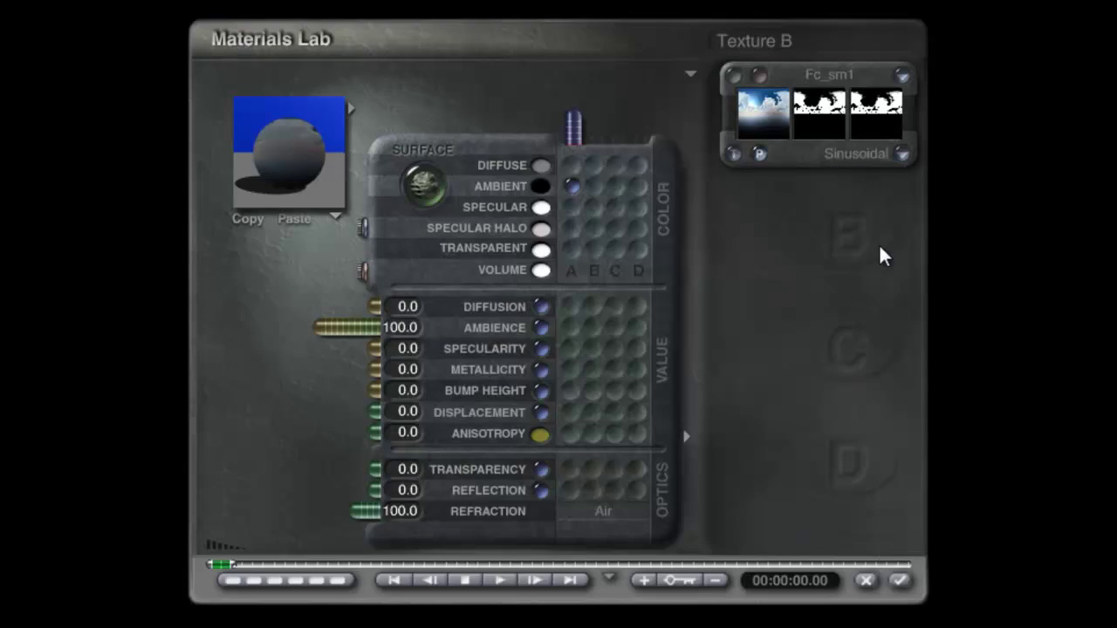
- Set the picture texture's mapping to Spherical and drive the sphere material's Transparency with channel A
{"action": "left_click", "coordinate": [902, 154]}
{"action": "left_click", "coordinate": [967, 283]}
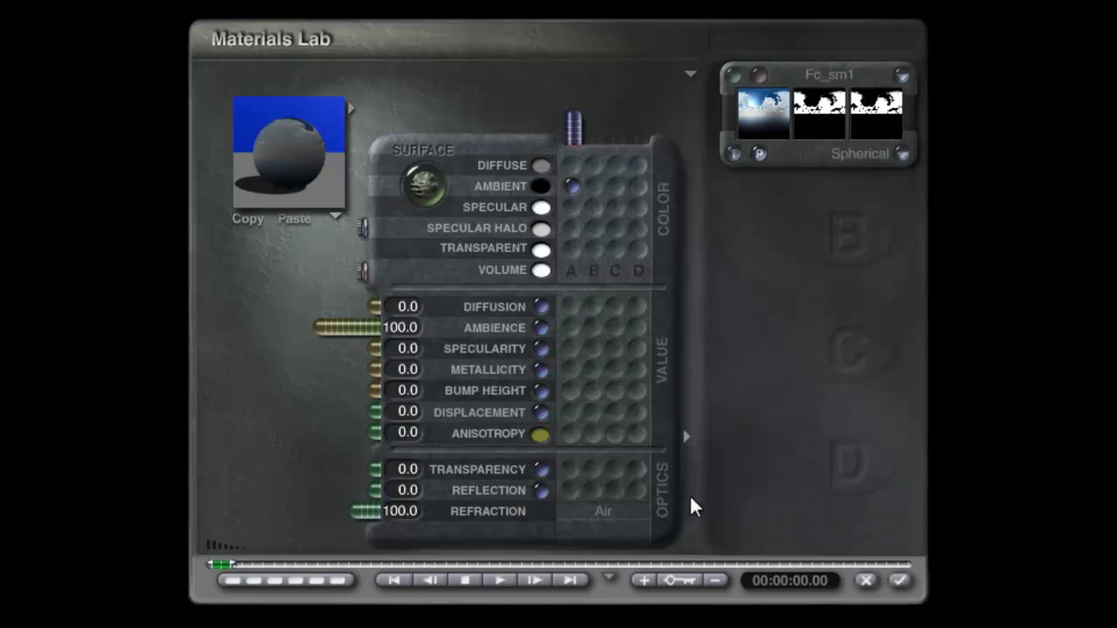
{"action": "left_click", "coordinate": [574, 471]}
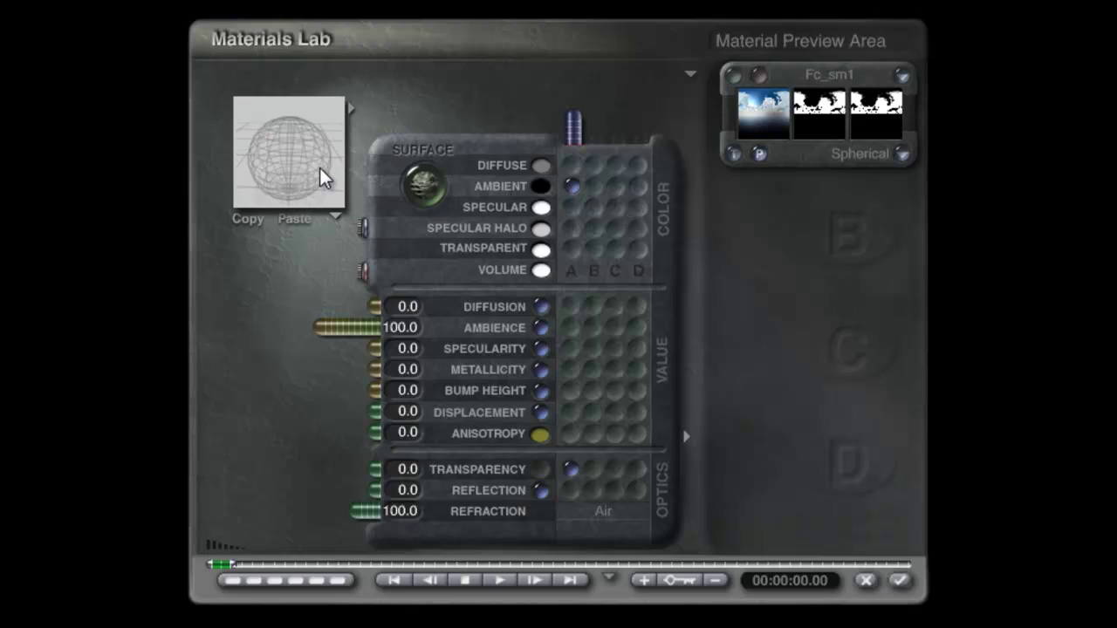
{"action": "left_click_drag", "start_coordinate": [320, 168], "coordinate": [306, 178]}
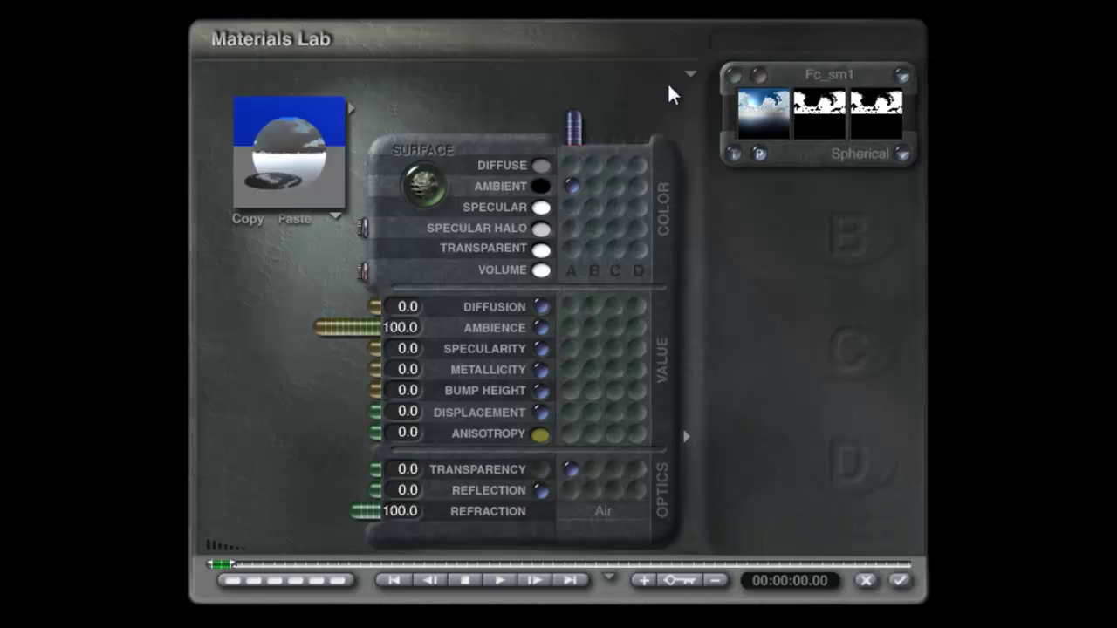
- Switch off shadow casting in the sphere's material options, inspect the material preview, and accept the material
{"action": "left_click", "coordinate": [690, 75]}
{"action": "left_click", "coordinate": [740, 253]}
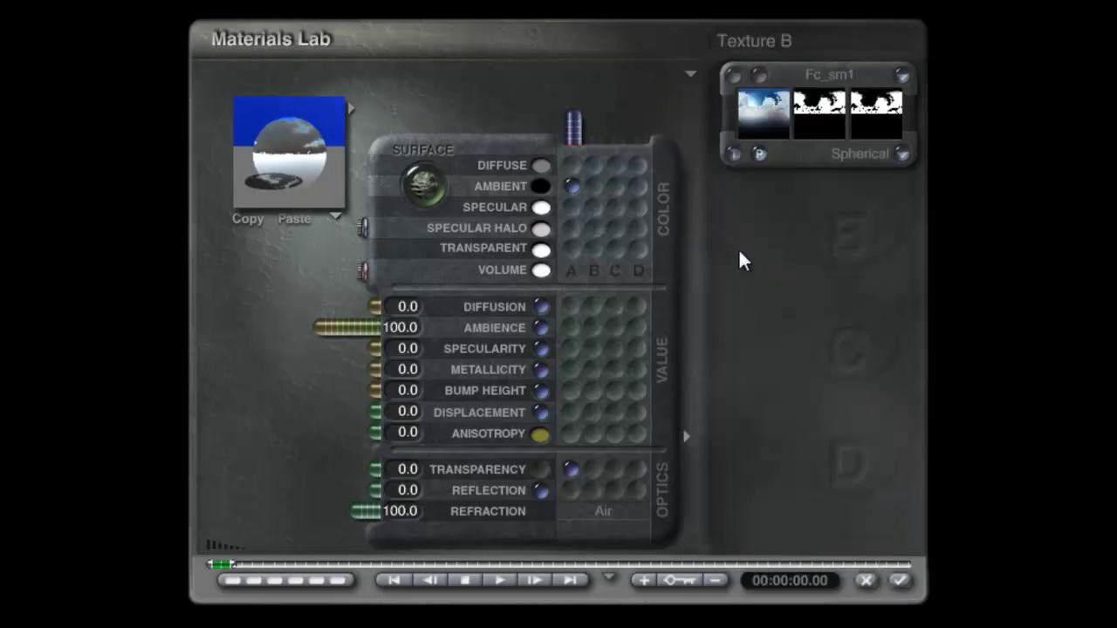
{"action": "left_click", "coordinate": [691, 75]}
{"action": "left_click", "coordinate": [752, 275]}
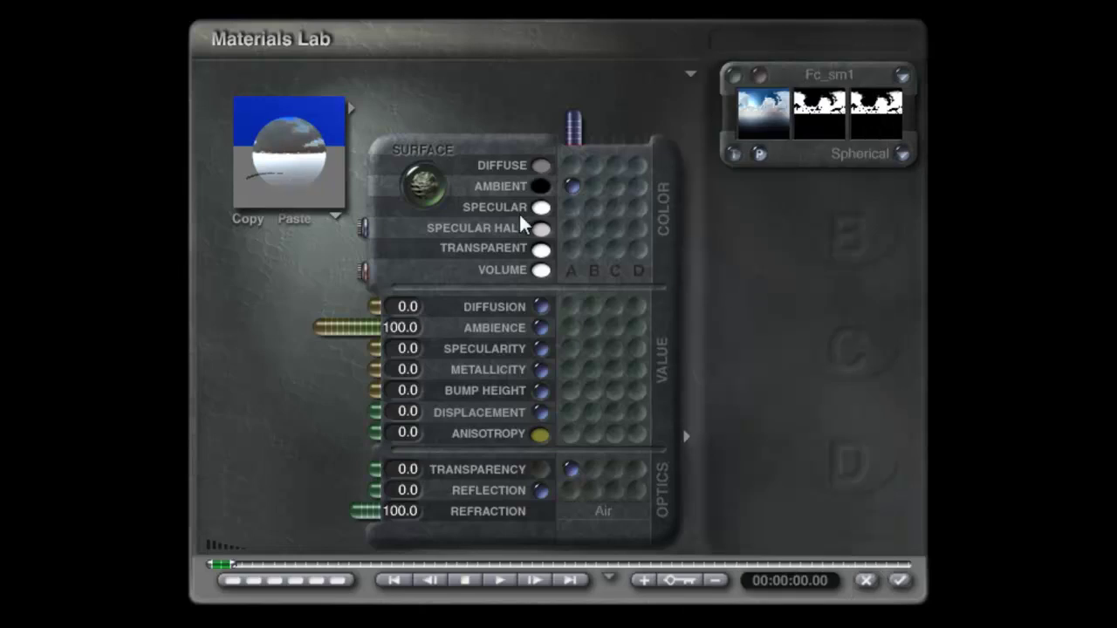
{"action": "left_click_drag", "start_coordinate": [302, 172], "coordinate": [300, 166]}
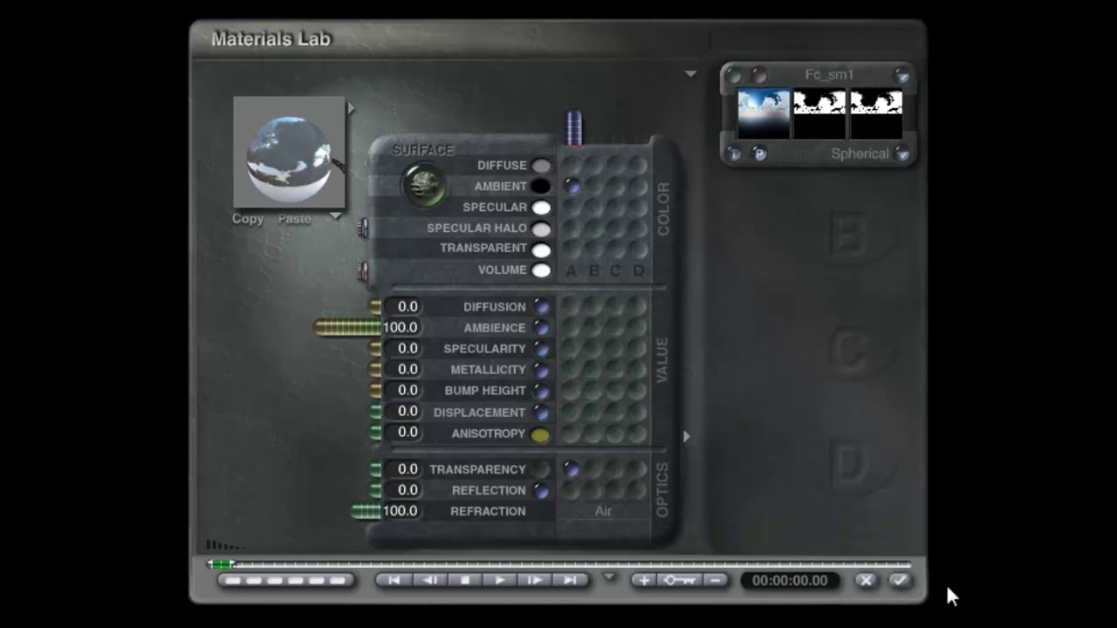
{"action": "left_click", "coordinate": [904, 579]}
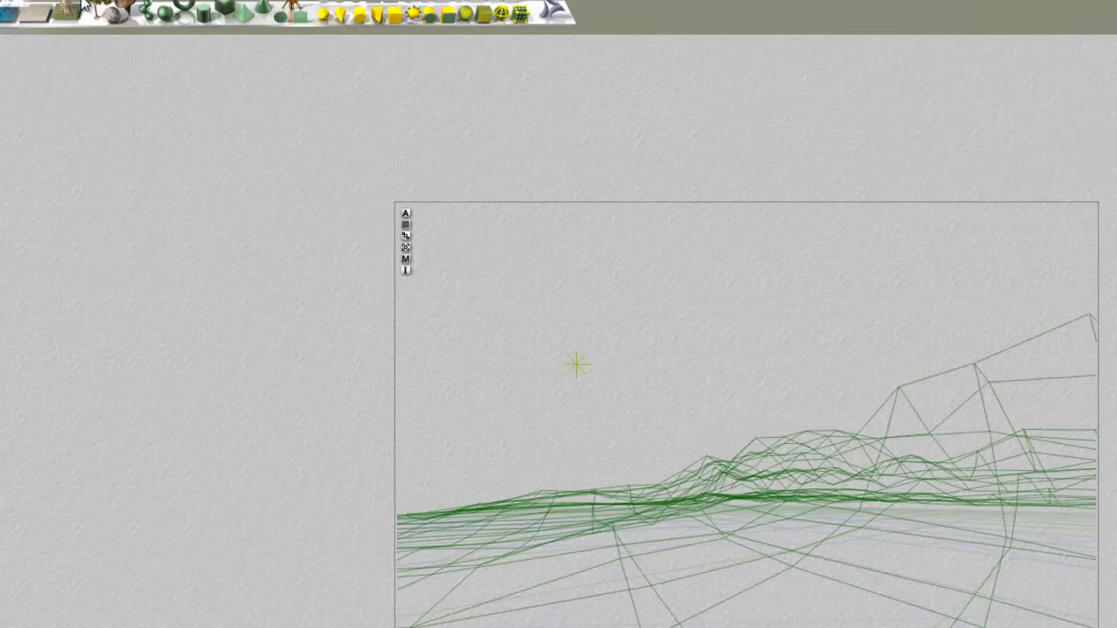
- Enlarge the sky sphere so that it encloses the whole coastal terrain
{"action": "left_click", "coordinate": [191, 49]}
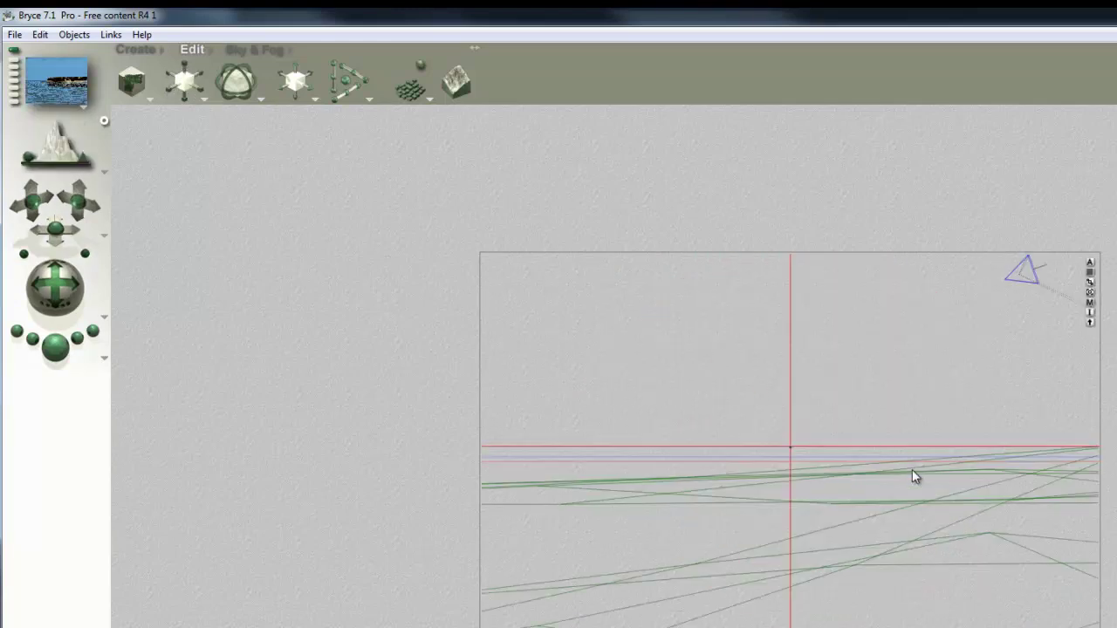
{"action": "left_click_drag", "start_coordinate": [55, 229], "coordinate": [55, 246]}
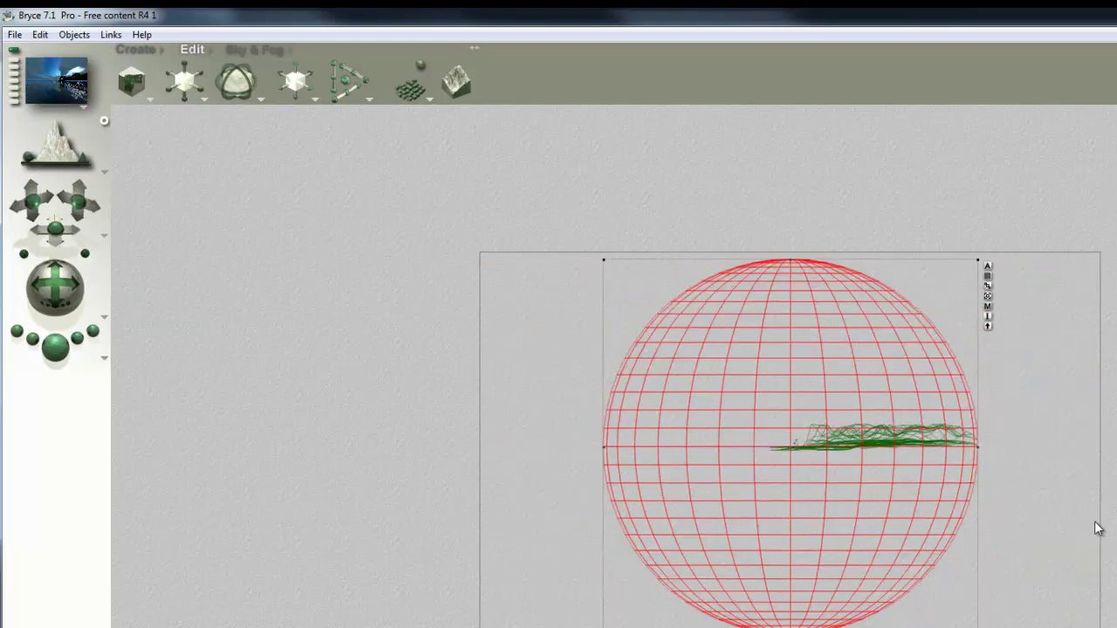
{"action": "left_click_drag", "start_coordinate": [187, 84], "coordinate": [227, 83]}
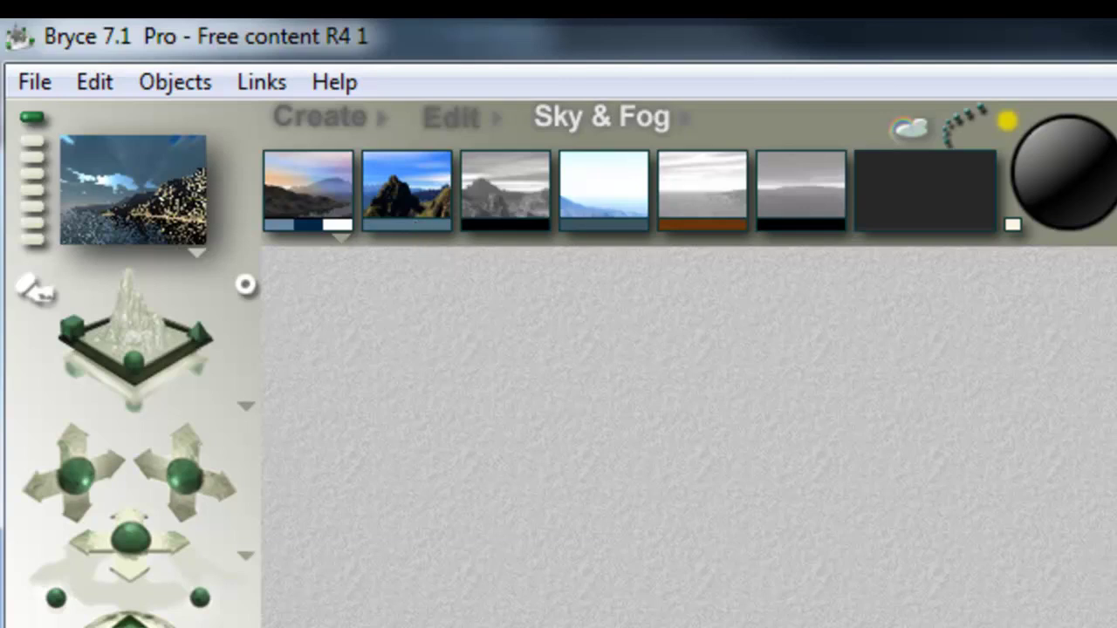
- Set the sky's shadow colour to white and its three sky mode colours to black, and render the scene
{"action": "left_click", "coordinate": [416, 222]}
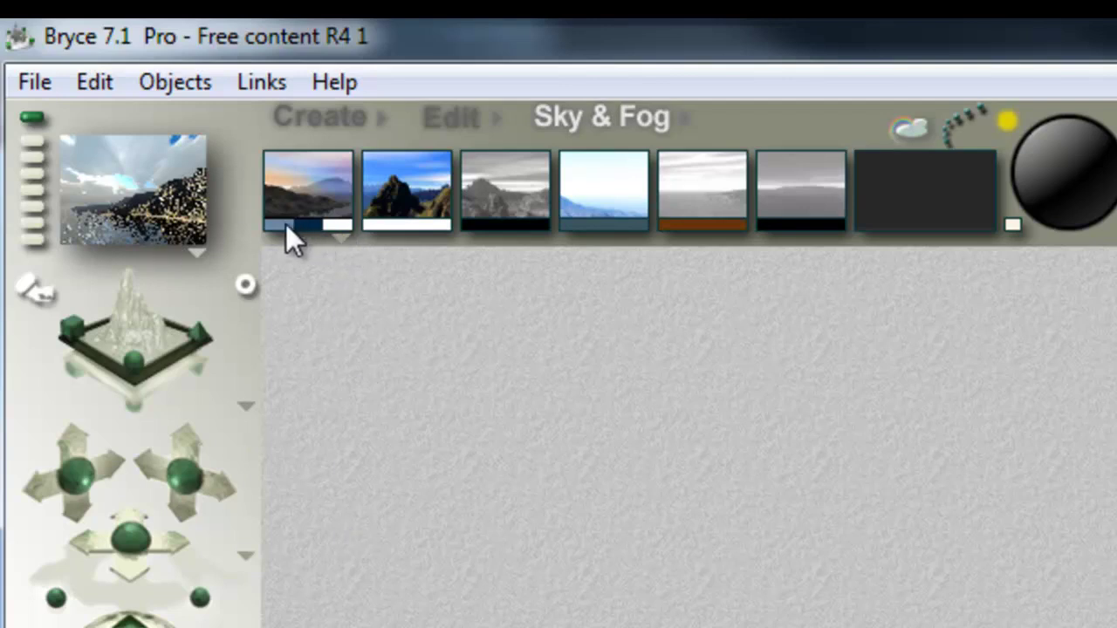
{"action": "left_click_drag", "start_coordinate": [338, 224], "coordinate": [302, 226]}
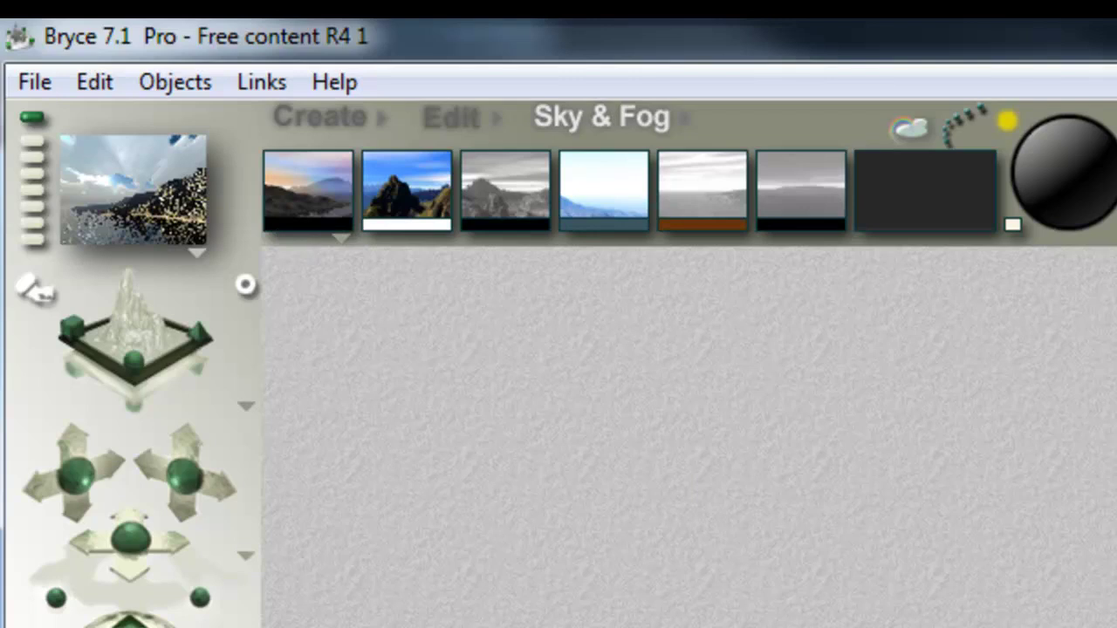
{"action": "key", "text": "ctrl+r"}
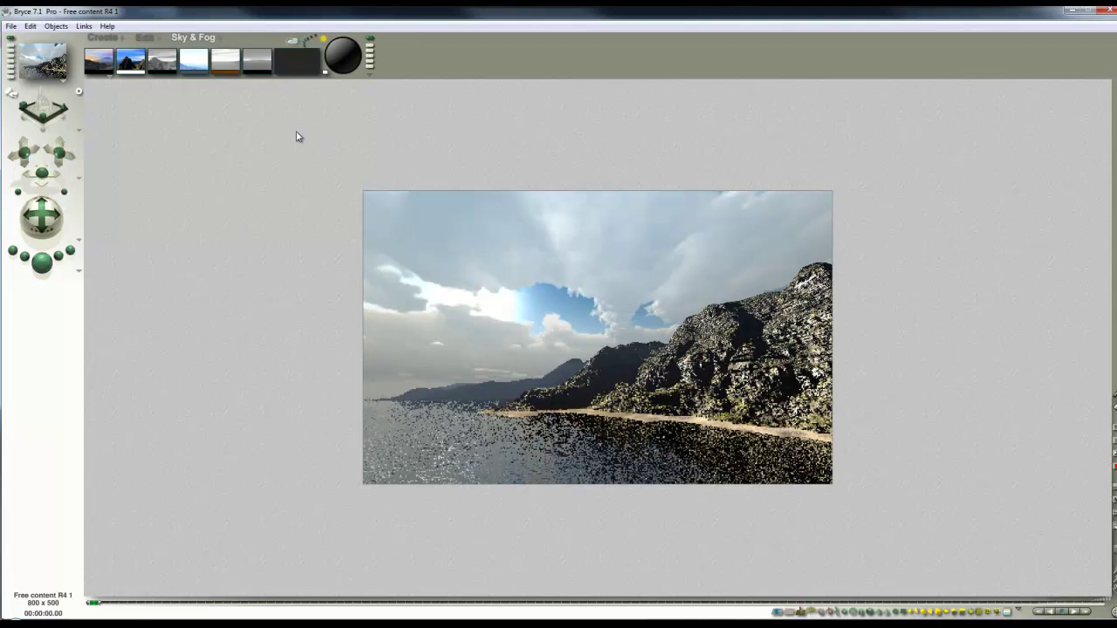
- Rotate the sky sphere to bring the large white cloud bank behind the headland, and render the scene
{"action": "left_click", "coordinate": [344, 203]}
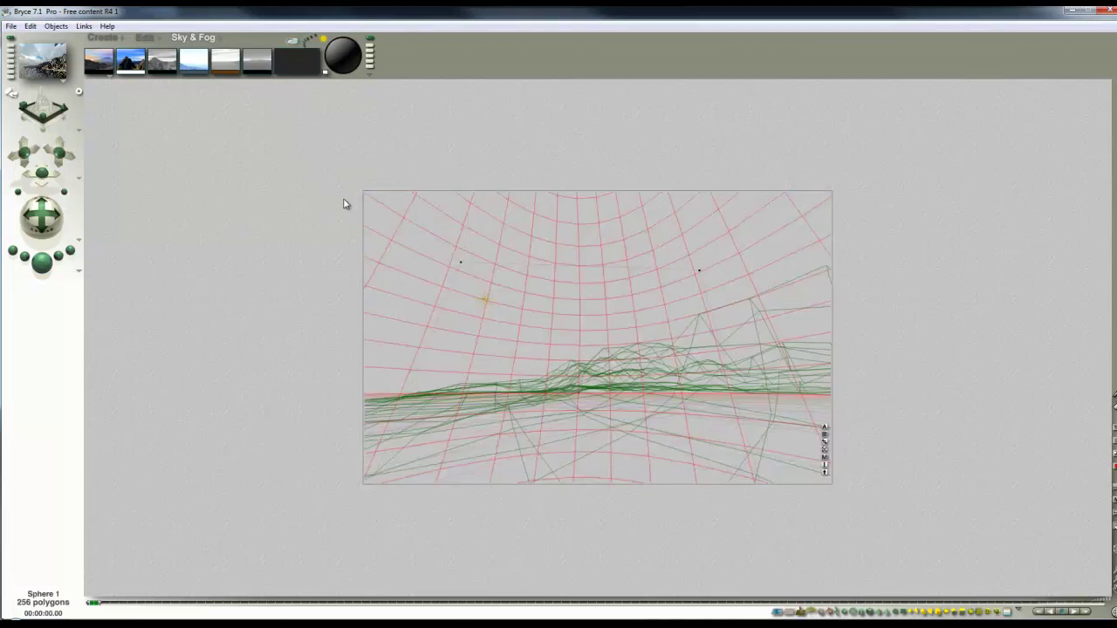
{"action": "left_click", "coordinate": [145, 38]}
{"action": "left_click_drag", "start_coordinate": [182, 68], "coordinate": [187, 74]}
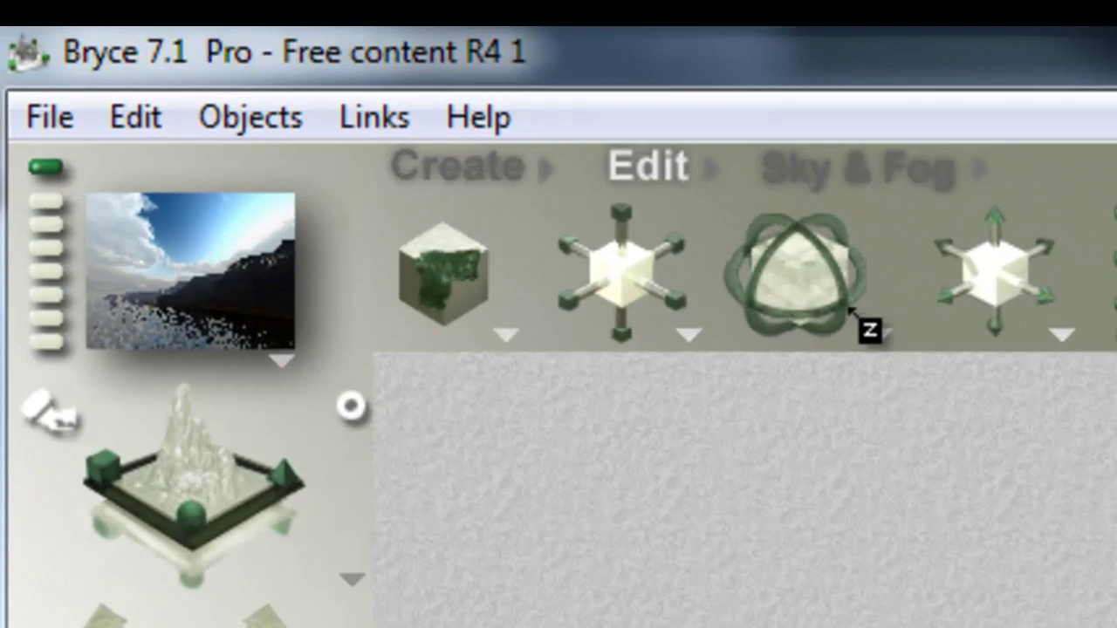
{"action": "left_click_drag", "start_coordinate": [826, 314], "coordinate": [801, 320]}
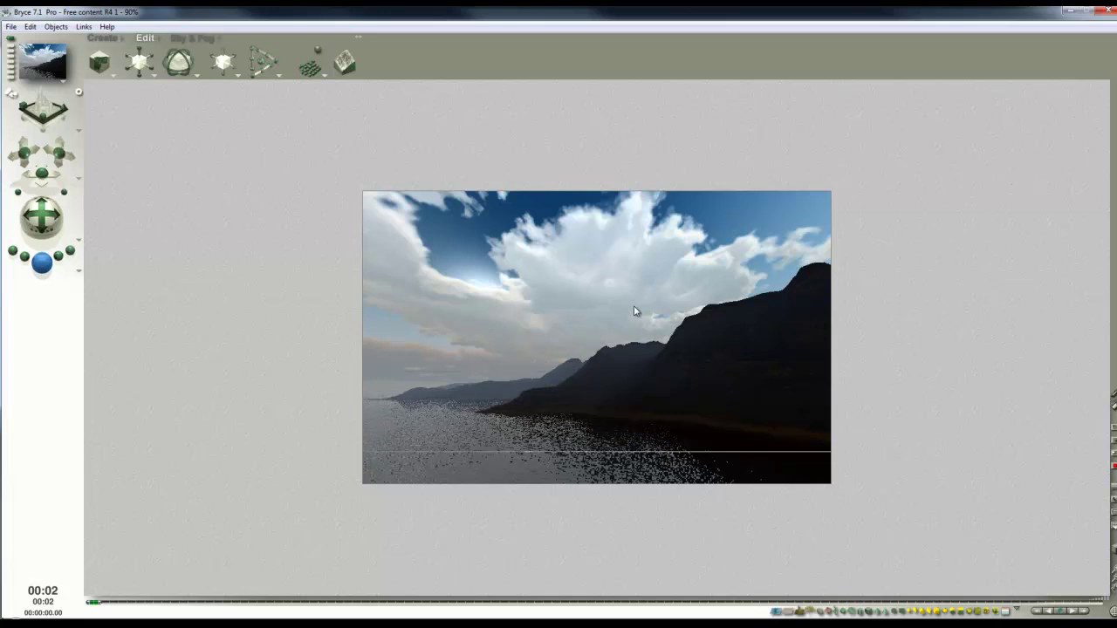
- Store the current camera view in memory, turn the camera towards the sun glow in the sky picture, and render
{"action": "left_click", "coordinate": [203, 39]}
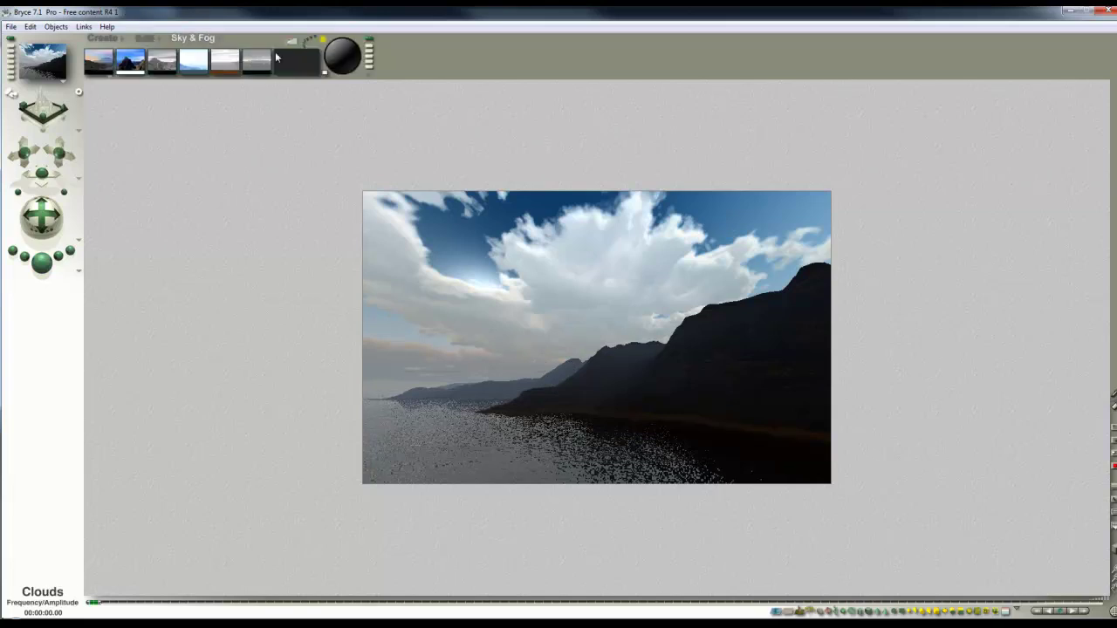
{"action": "left_click", "coordinate": [11, 50]}
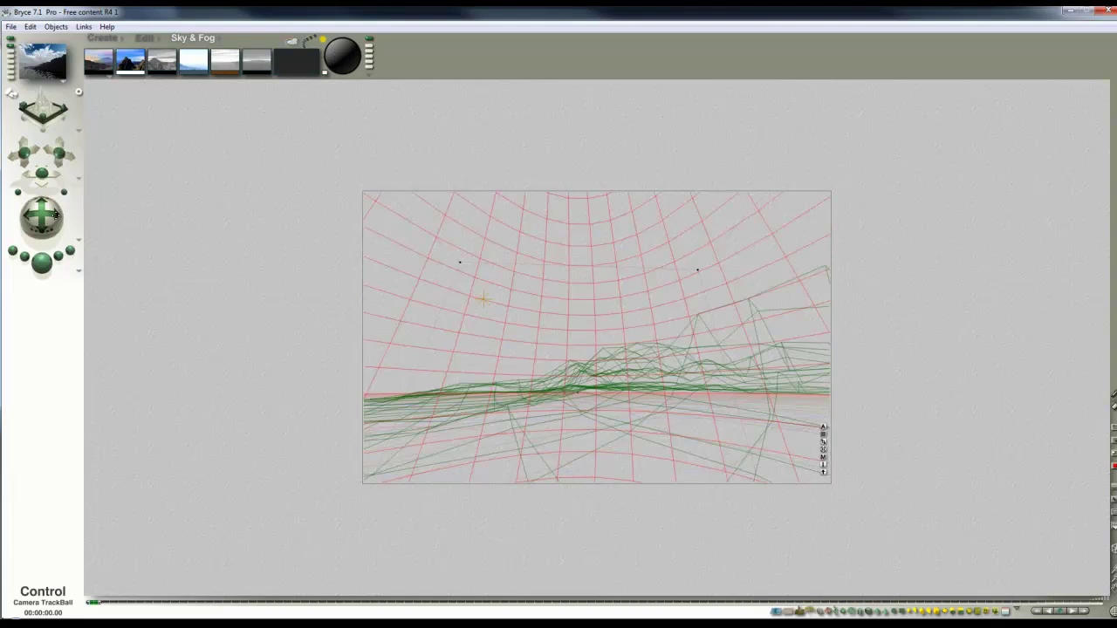
{"action": "left_click_drag", "start_coordinate": [44, 220], "coordinate": [44, 275]}
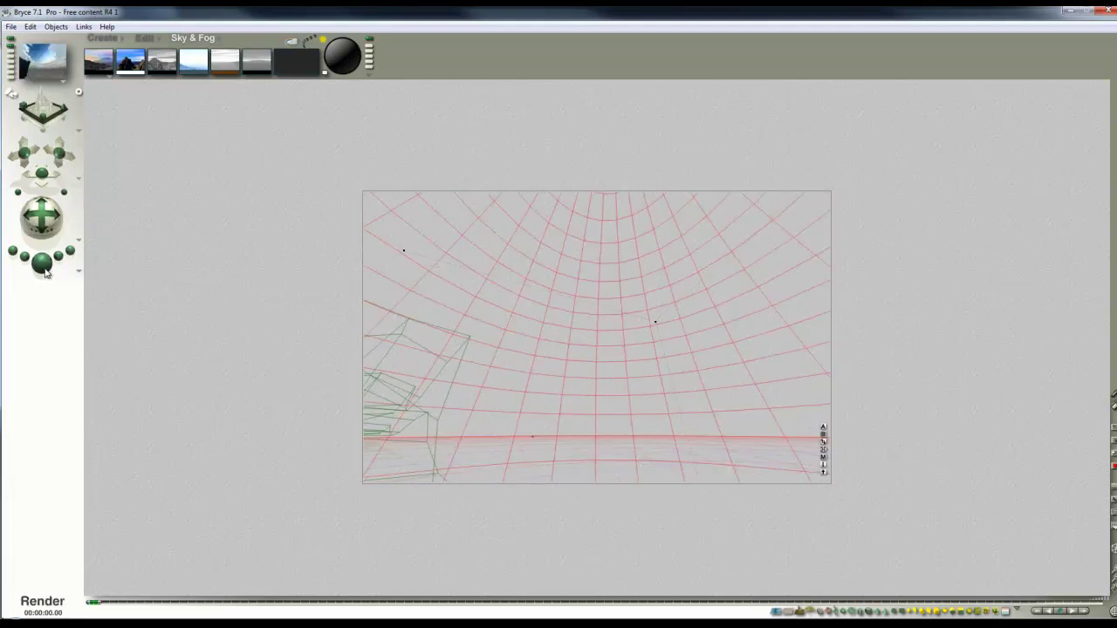
{"action": "left_click", "coordinate": [46, 271]}
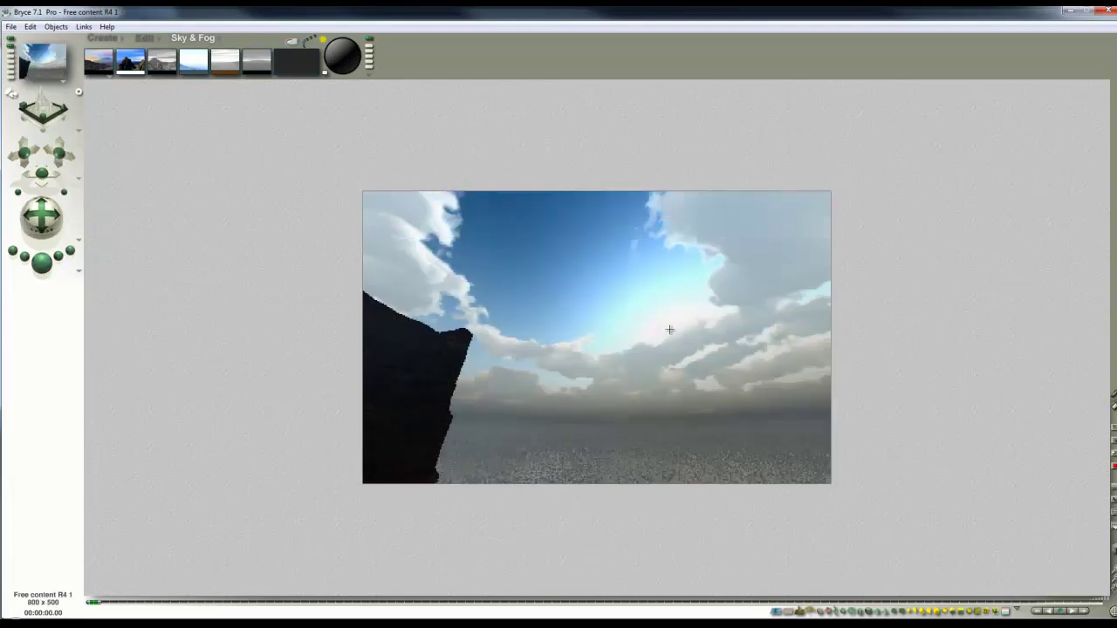
- Move the sun to match the bright glow in the sky picture, and render the scene from the stored camera view
{"action": "left_click", "coordinate": [337, 57]}
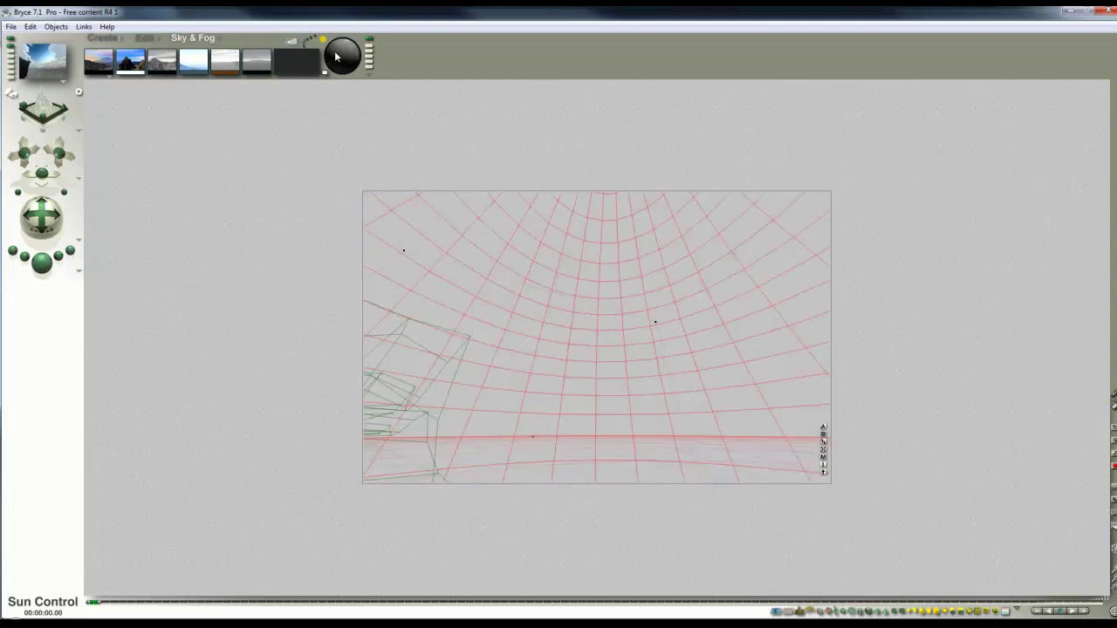
{"action": "left_click_drag", "start_coordinate": [336, 53], "coordinate": [336, 57]}
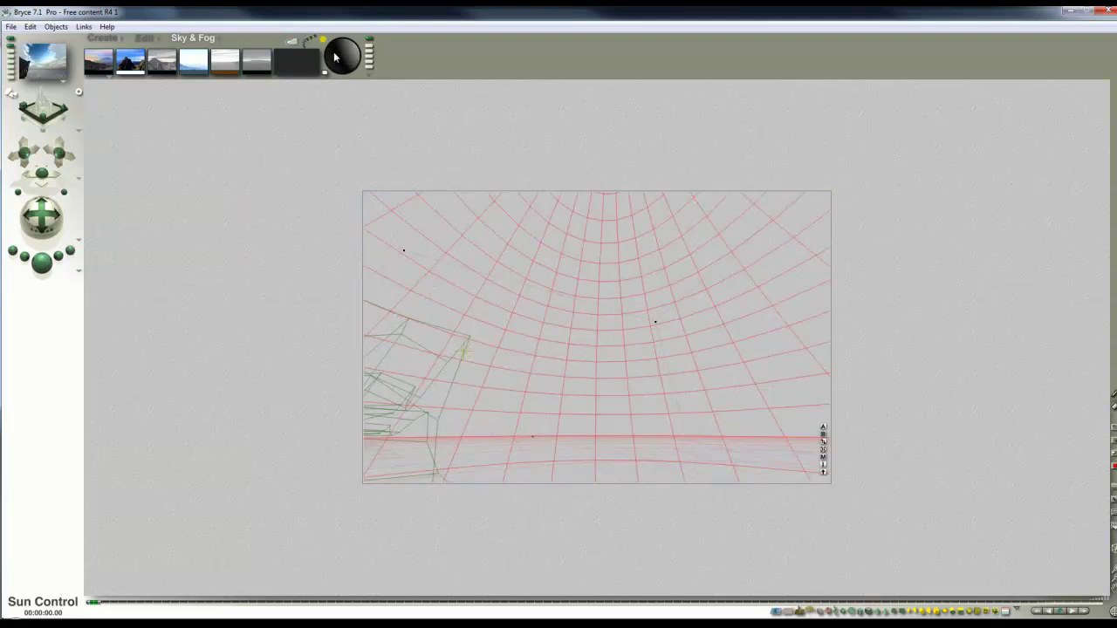
{"action": "left_click", "coordinate": [333, 52]}
{"action": "left_click", "coordinate": [343, 51]}
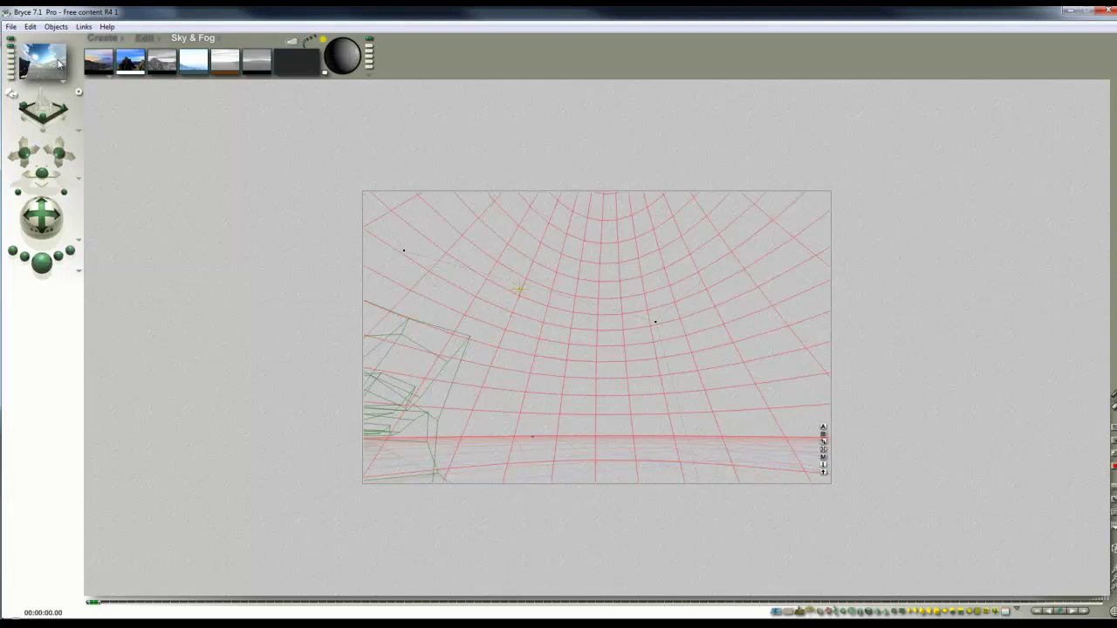
{"action": "left_click_drag", "start_coordinate": [345, 55], "coordinate": [347, 55]}
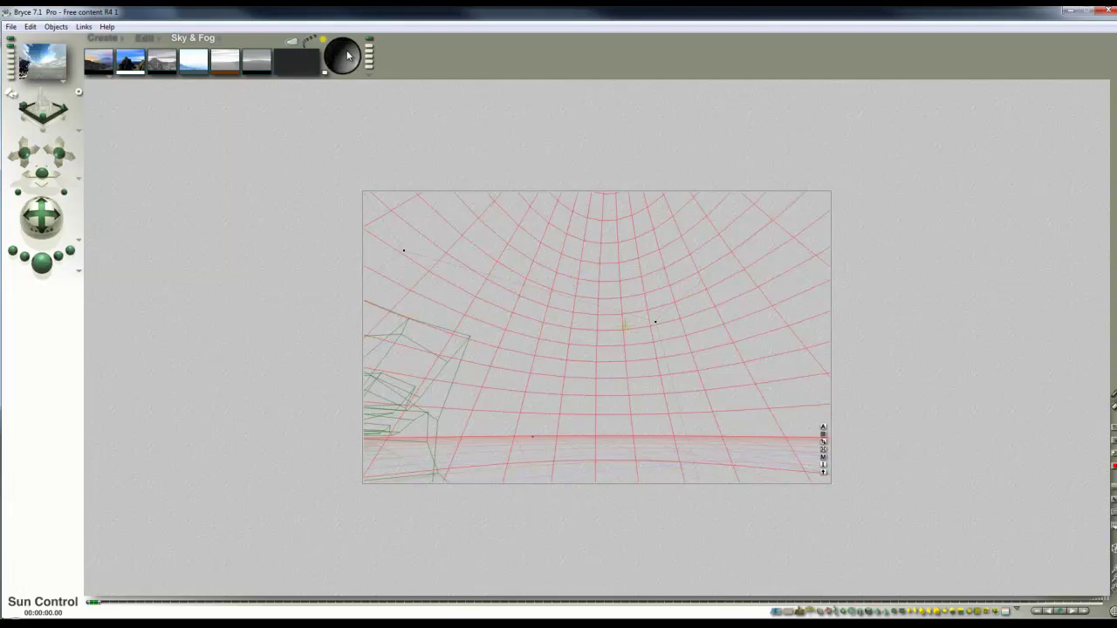
{"action": "left_click", "coordinate": [11, 50]}
{"action": "left_click", "coordinate": [42, 264]}
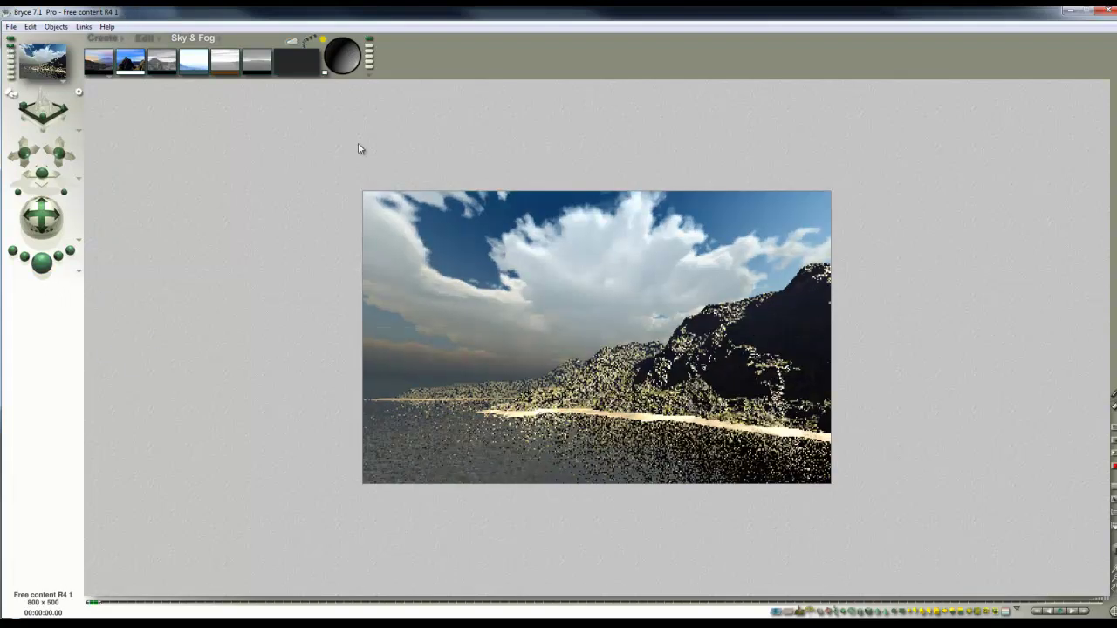
- Fine-tune the sun direction so that sunlight falls mainly on the distant shore and low headland, checking with test renders
{"action": "left_click", "coordinate": [343, 55]}
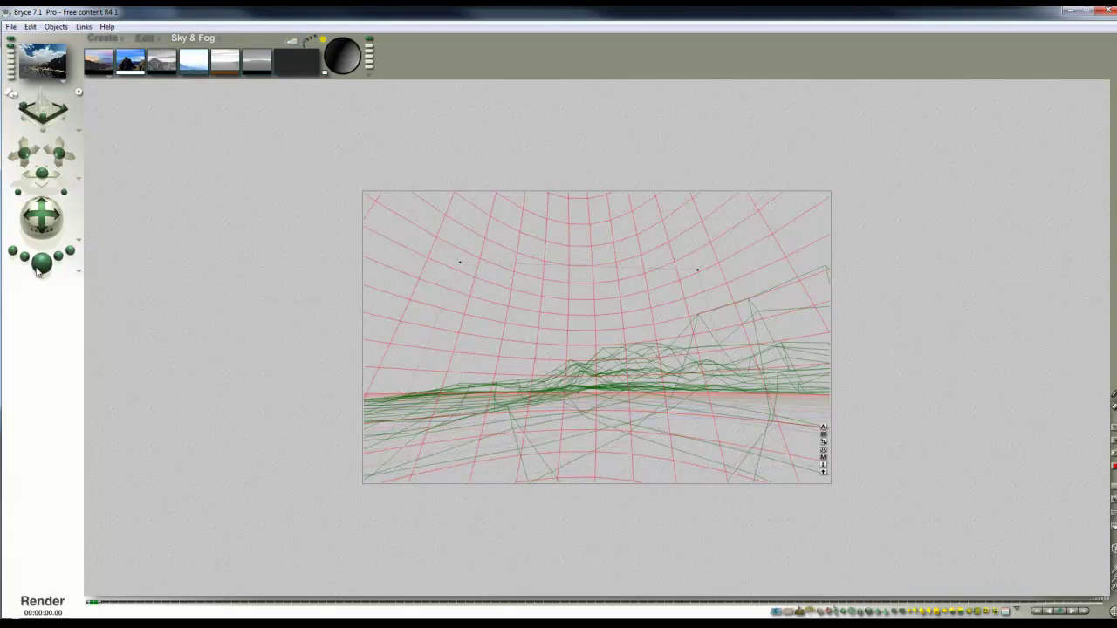
{"action": "key", "text": "ctrl+r"}
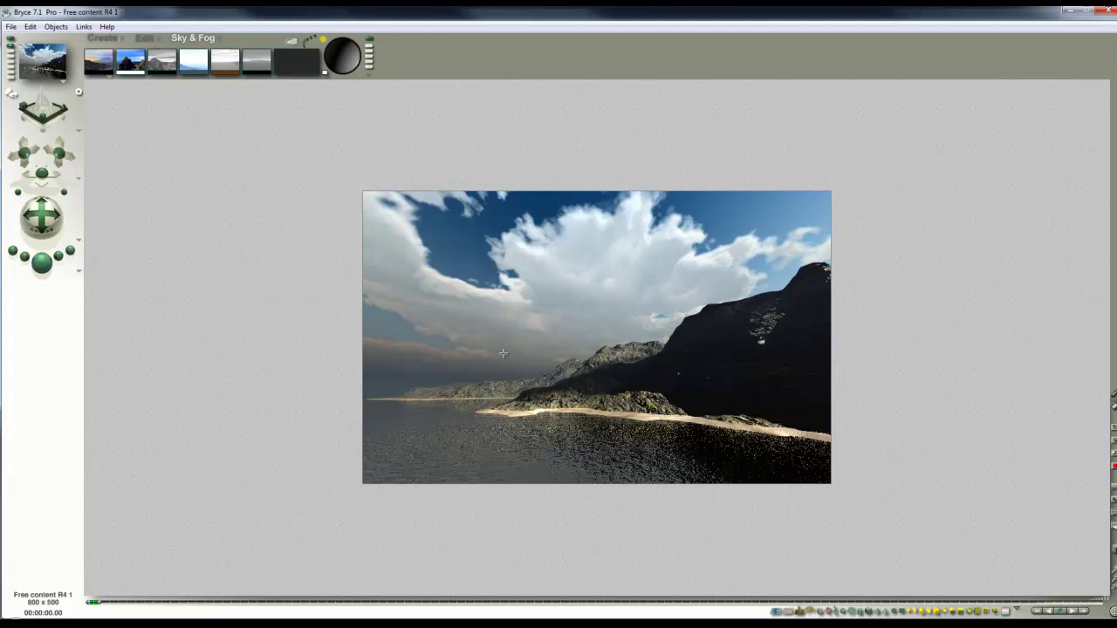
{"action": "left_click", "coordinate": [347, 61]}
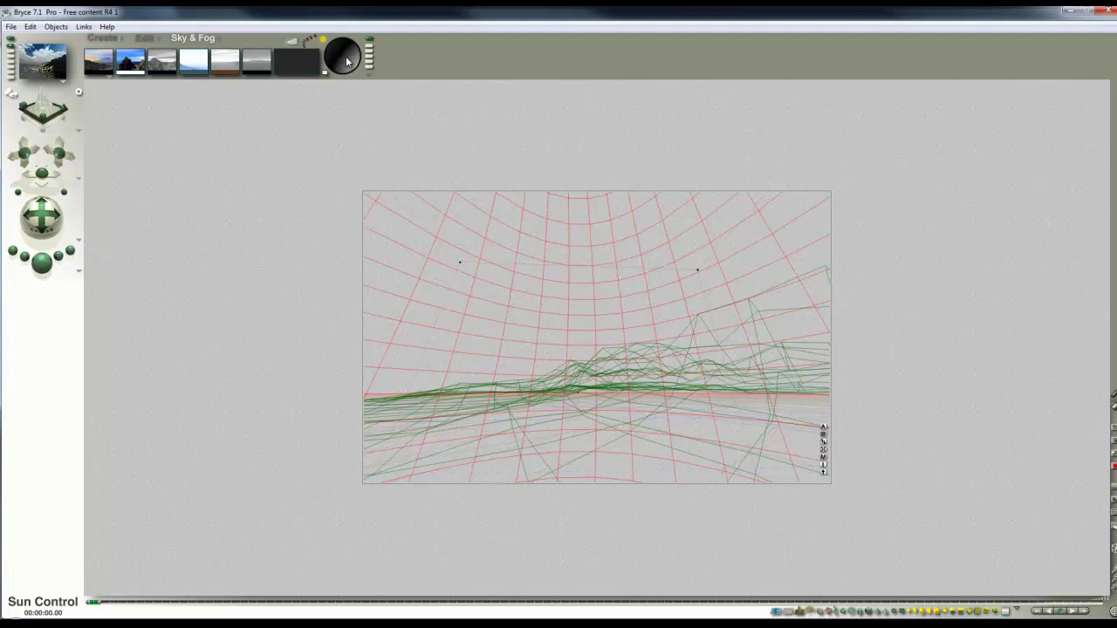
{"action": "left_click_drag", "start_coordinate": [347, 57], "coordinate": [348, 55]}
{"action": "left_click_drag", "start_coordinate": [349, 65], "coordinate": [349, 58]}
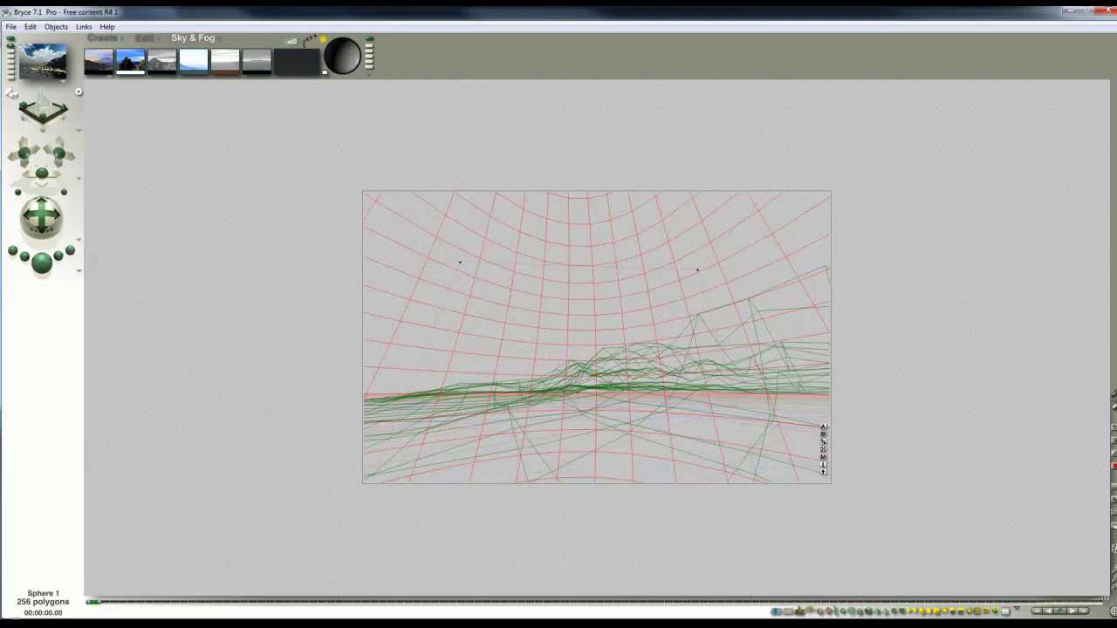
{"action": "left_click", "coordinate": [42, 262]}
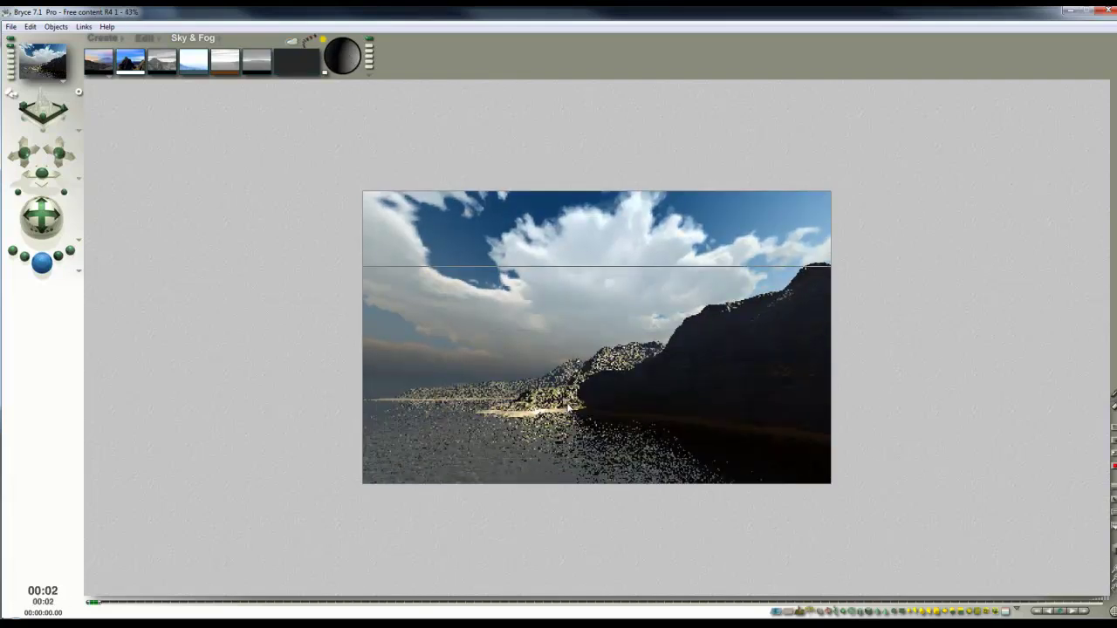
{"action": "left_click", "coordinate": [699, 398]}
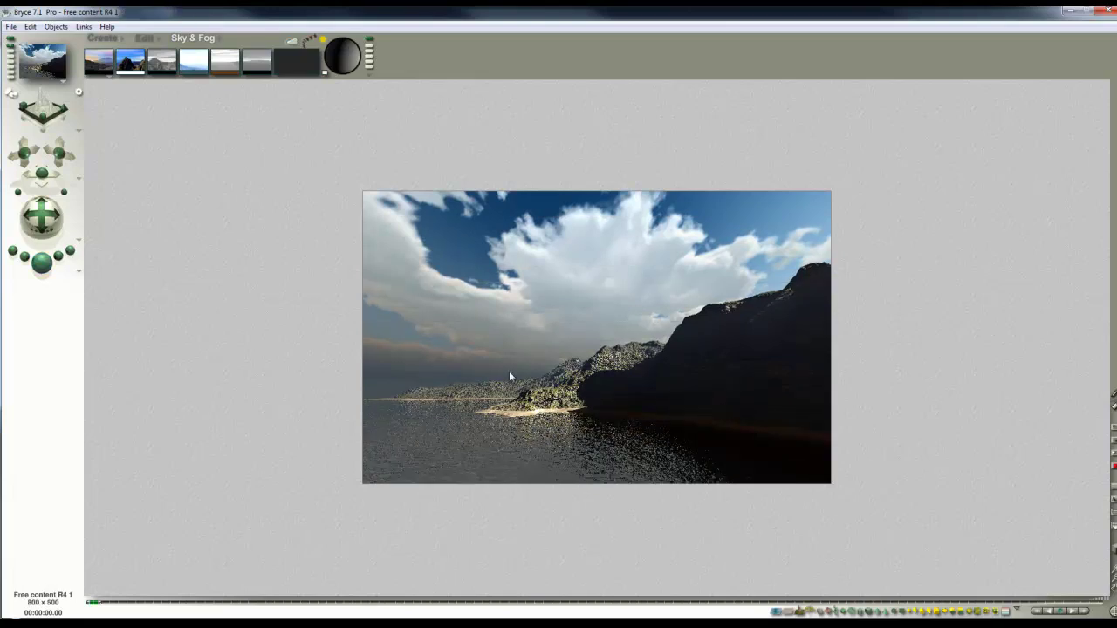
- Set rendering to Premium with 64 rays per pixel, True Ambience, TA Scattering Correction, no Reflection Correction and maximum ray depth 4, and render
{"action": "left_click", "coordinate": [78, 276]}
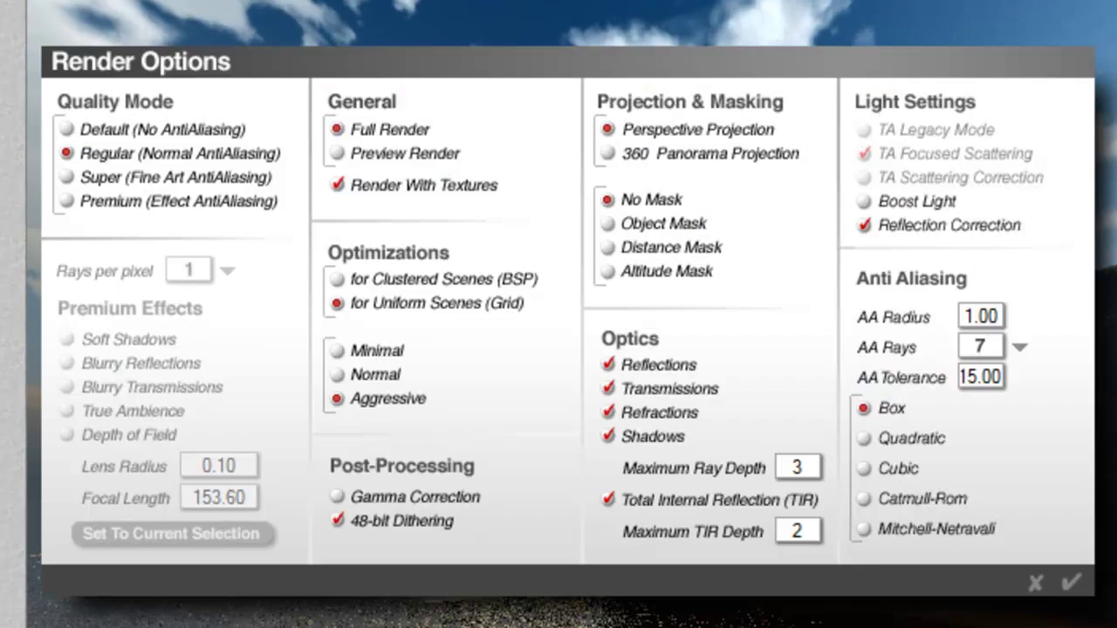
{"action": "left_click", "coordinate": [69, 201]}
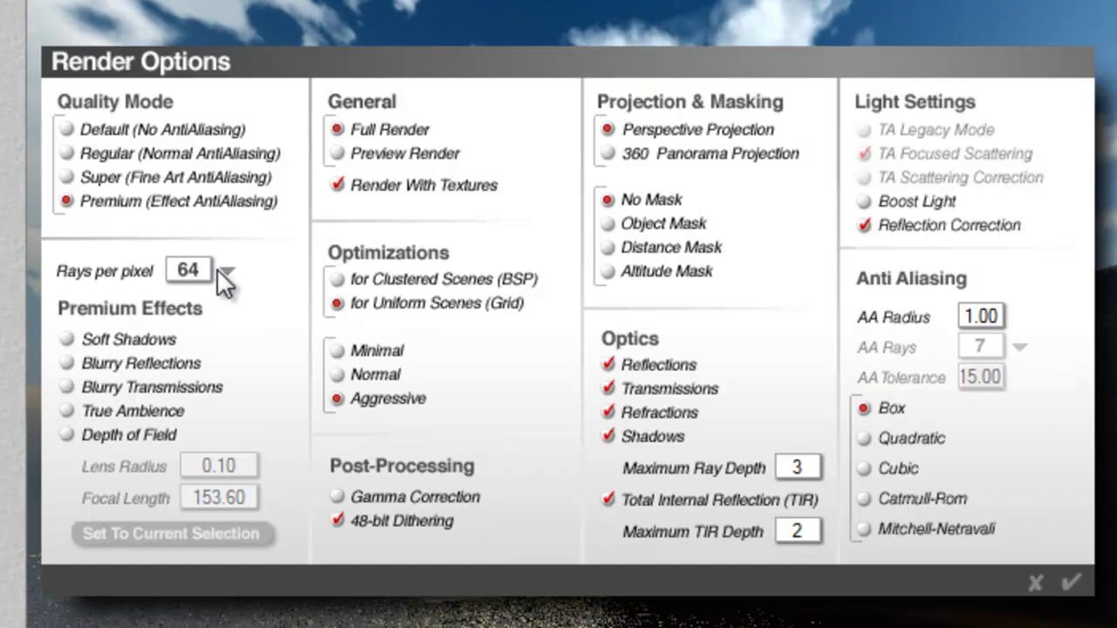
{"action": "left_click", "coordinate": [67, 410]}
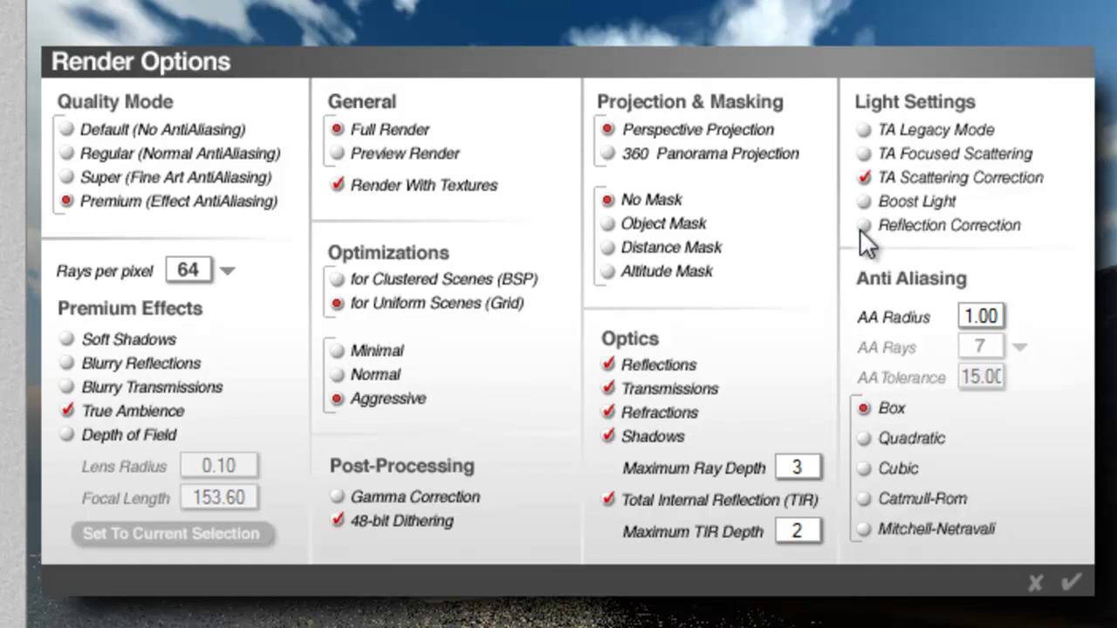
{"action": "left_click", "coordinate": [798, 468]}
{"action": "type", "text": "4"}
{"action": "left_click", "coordinate": [1073, 582]}
{"action": "key", "text": "ctrl+r"}
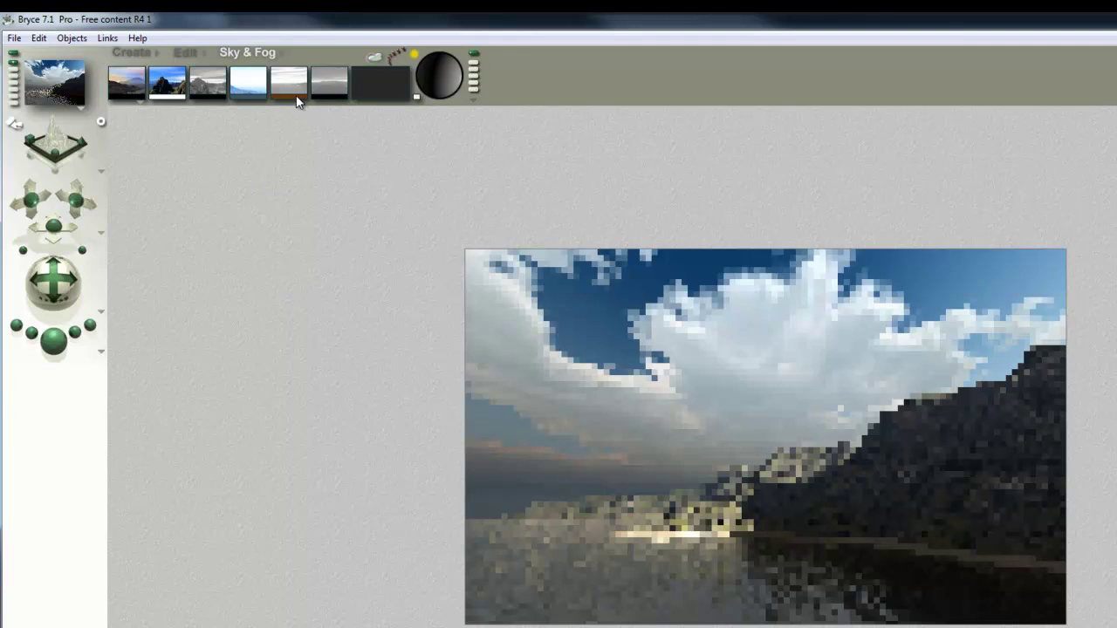
- Set the sky dome color to black and render the scene again
{"action": "left_click", "coordinate": [318, 87]}
{"action": "left_click", "coordinate": [327, 88]}
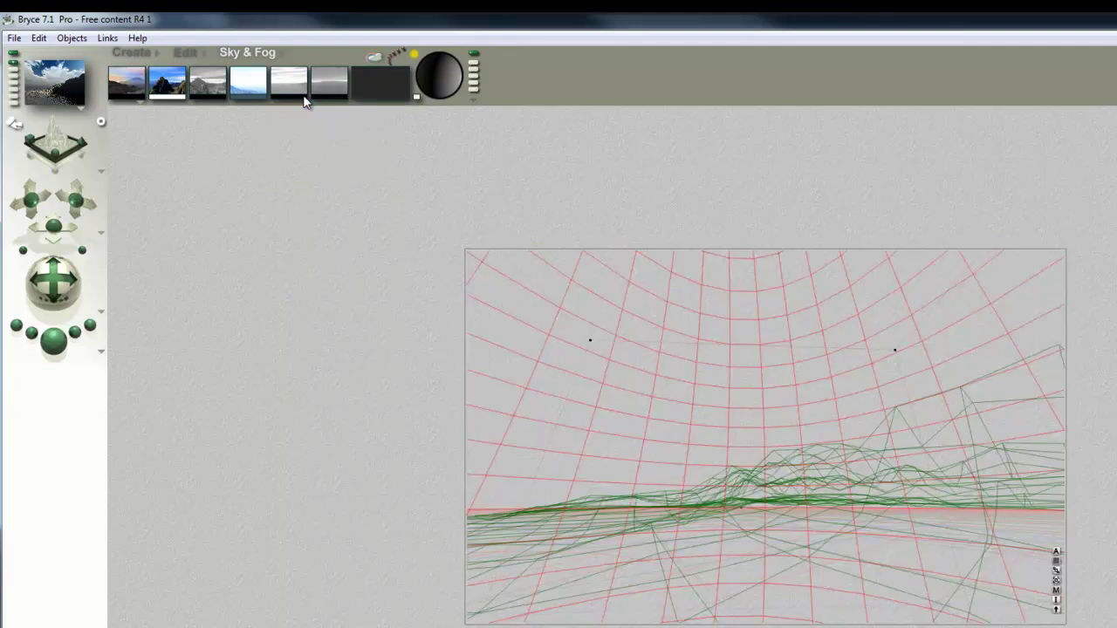
{"action": "left_click", "coordinate": [299, 101], "text": "alt"}
{"action": "left_click", "coordinate": [846, 452]}
{"action": "left_click", "coordinate": [53, 342]}
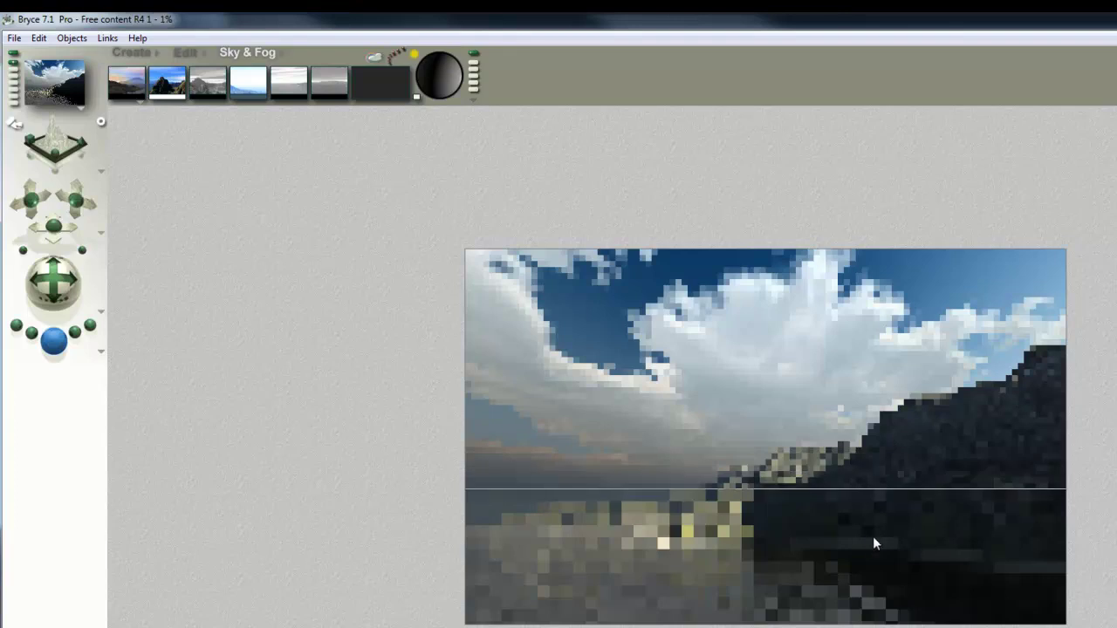
- Stop the render, duplicate the sky sphere in place, and scale the copy down slightly so it sits inside the original
{"action": "left_click", "coordinate": [948, 499]}
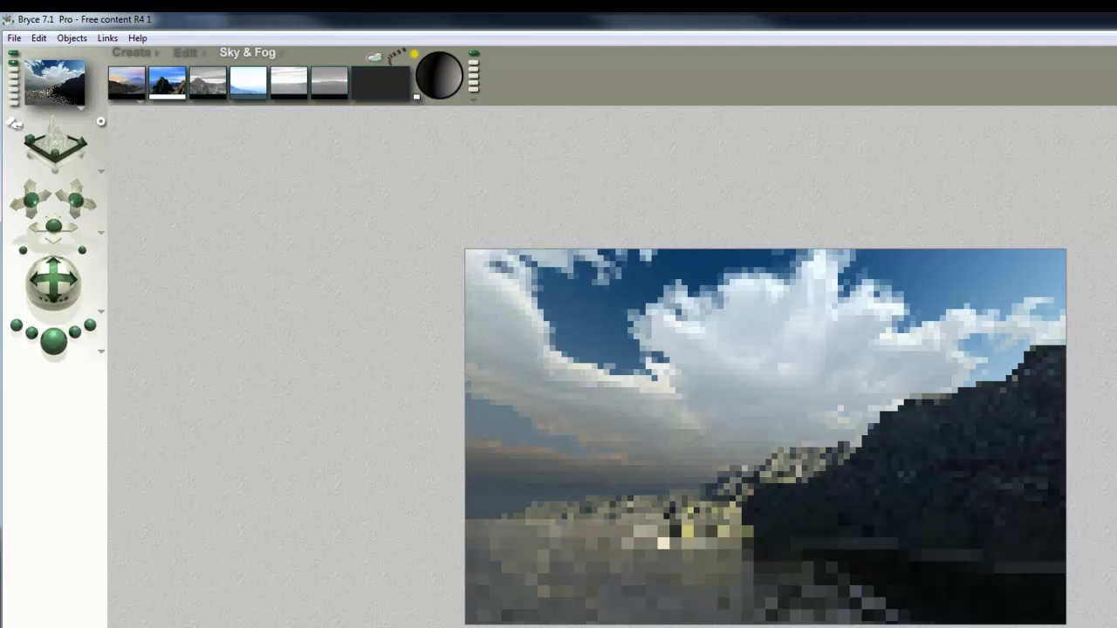
{"action": "key", "text": "Escape"}
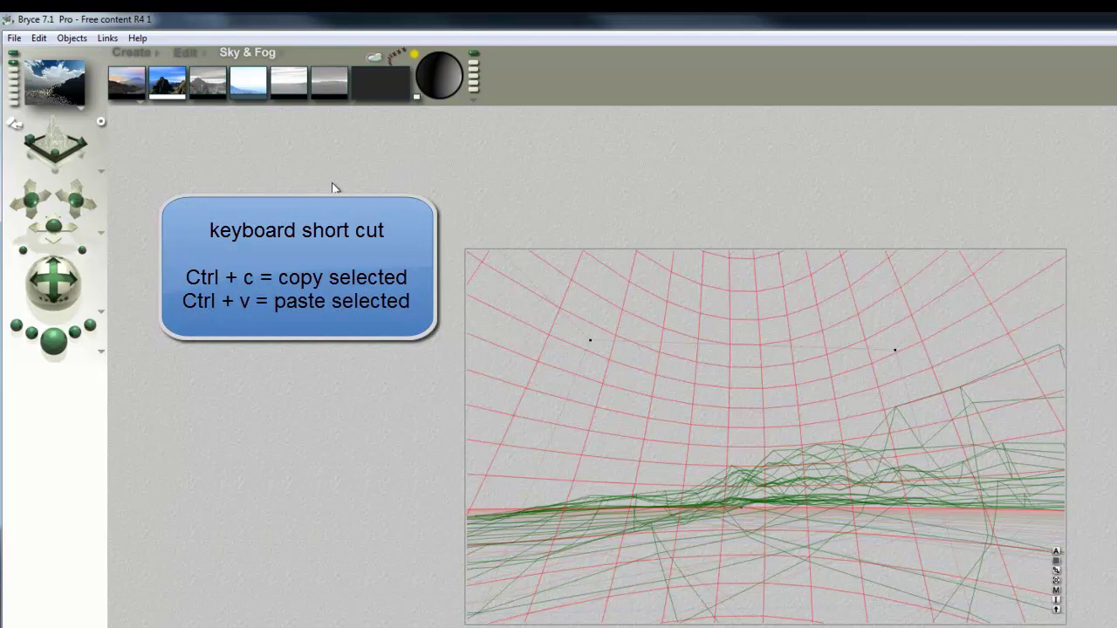
{"action": "key", "text": "ctrl+v"}
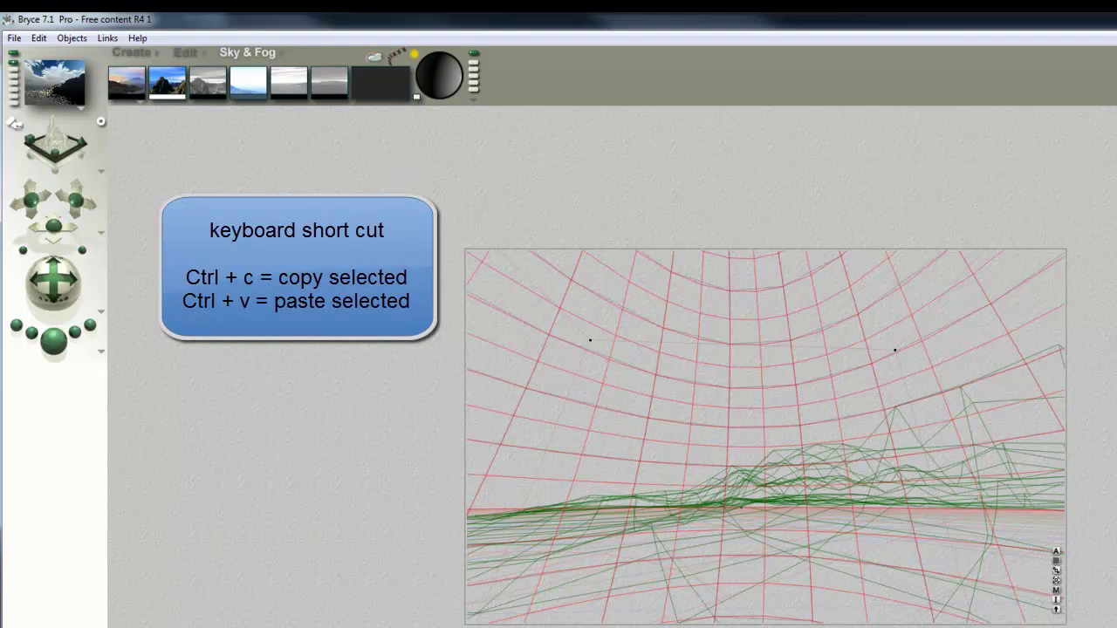
{"action": "left_click", "coordinate": [188, 55]}
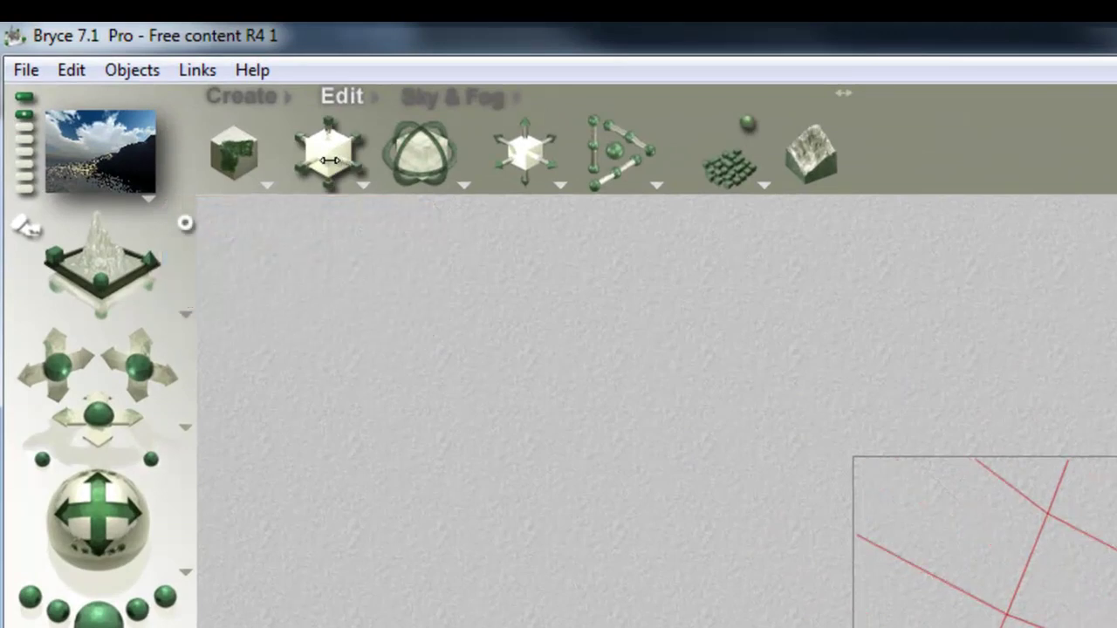
{"action": "left_click_drag", "start_coordinate": [329, 159], "coordinate": [588, 361]}
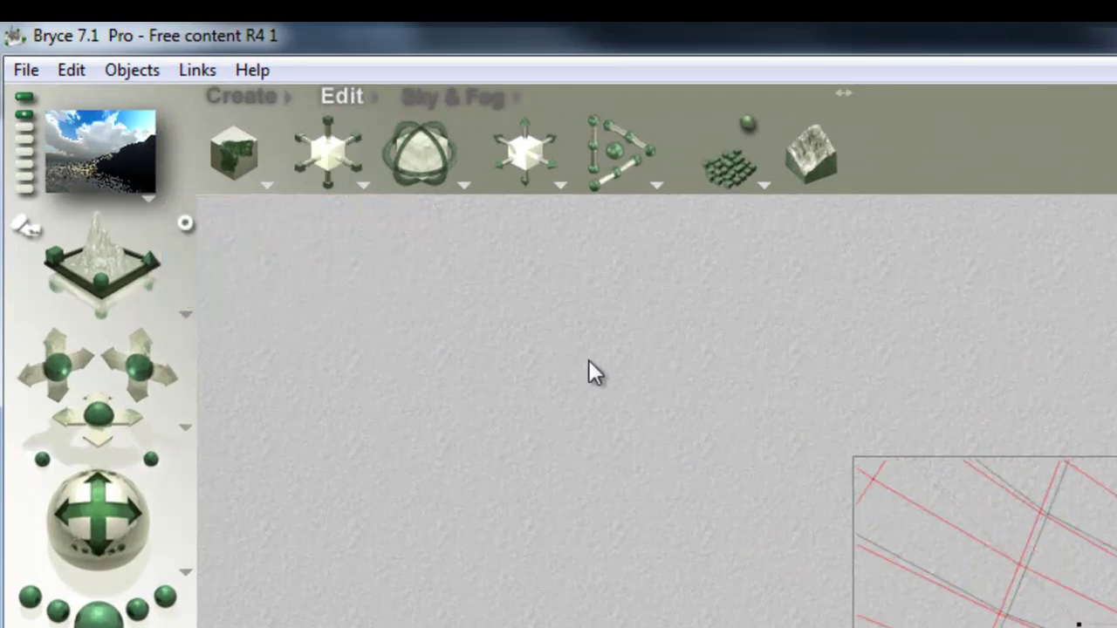
- Check the smaller sphere copy from the top view and convert it into a radial light
{"action": "key", "text": "2"}
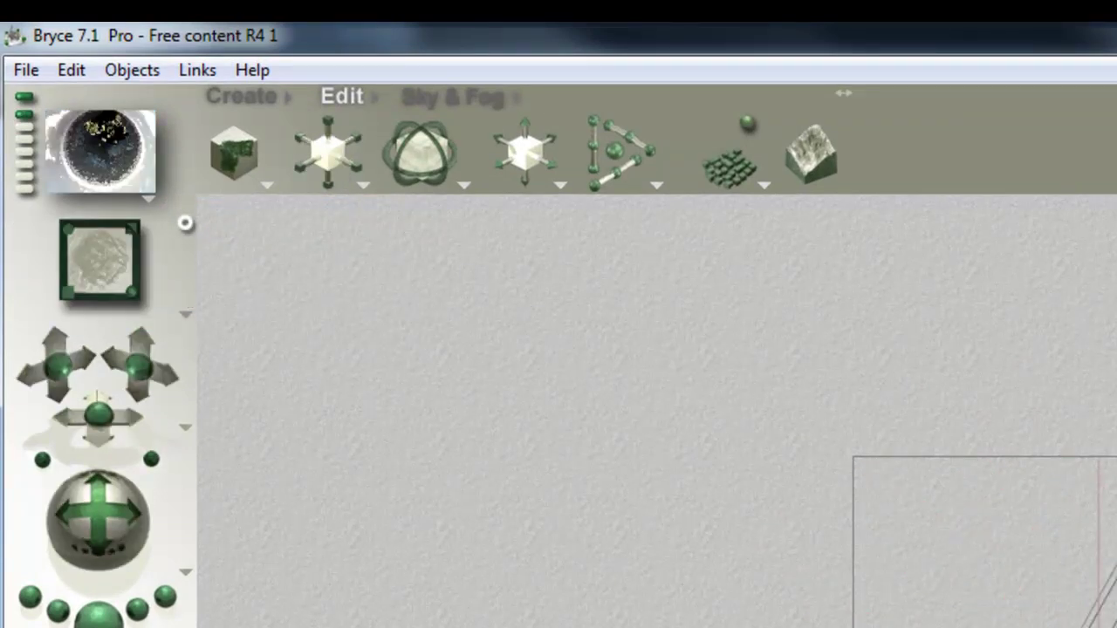
{"action": "left_click", "coordinate": [847, 93]}
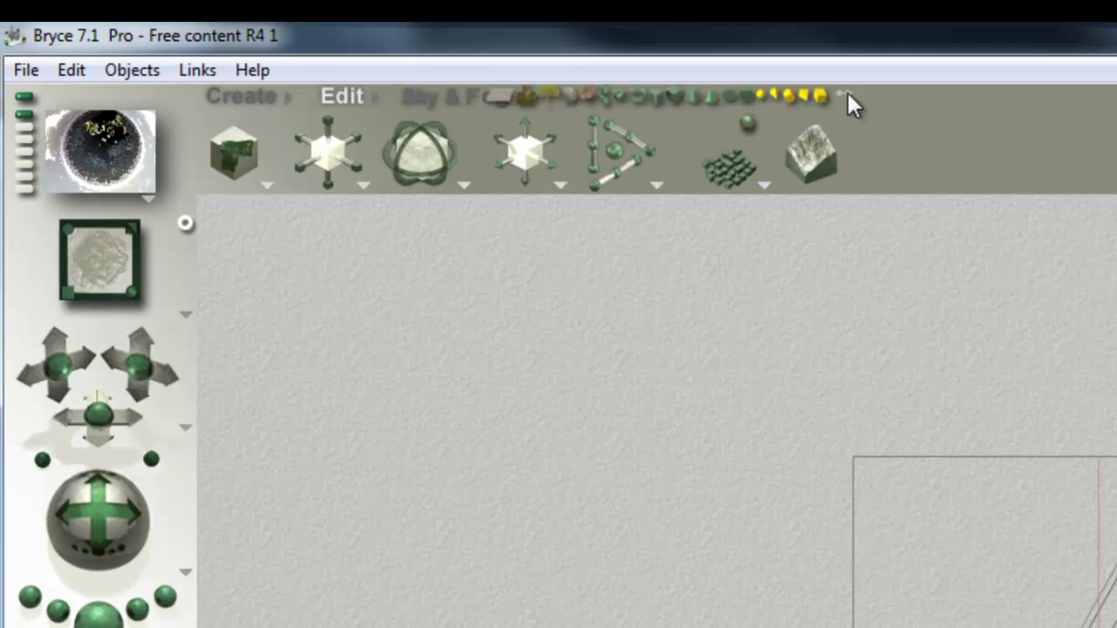
{"action": "left_click", "coordinate": [764, 97]}
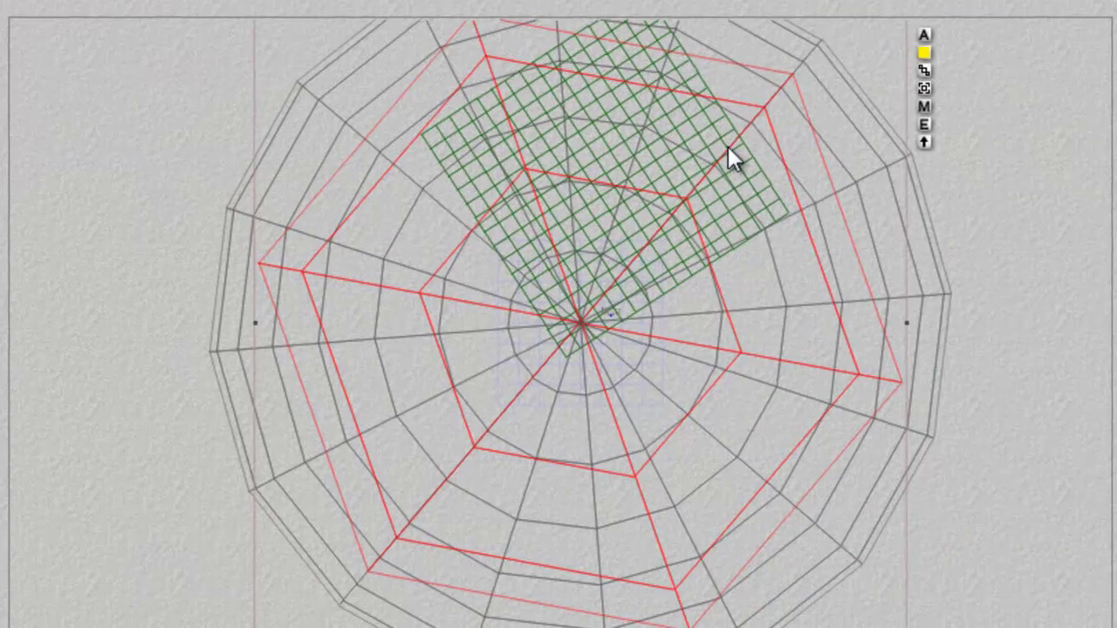
- Edit the radial light's gel material so its transparency is a plain value of 100 instead of driven by the cloud mask
{"action": "left_click", "coordinate": [924, 127]}
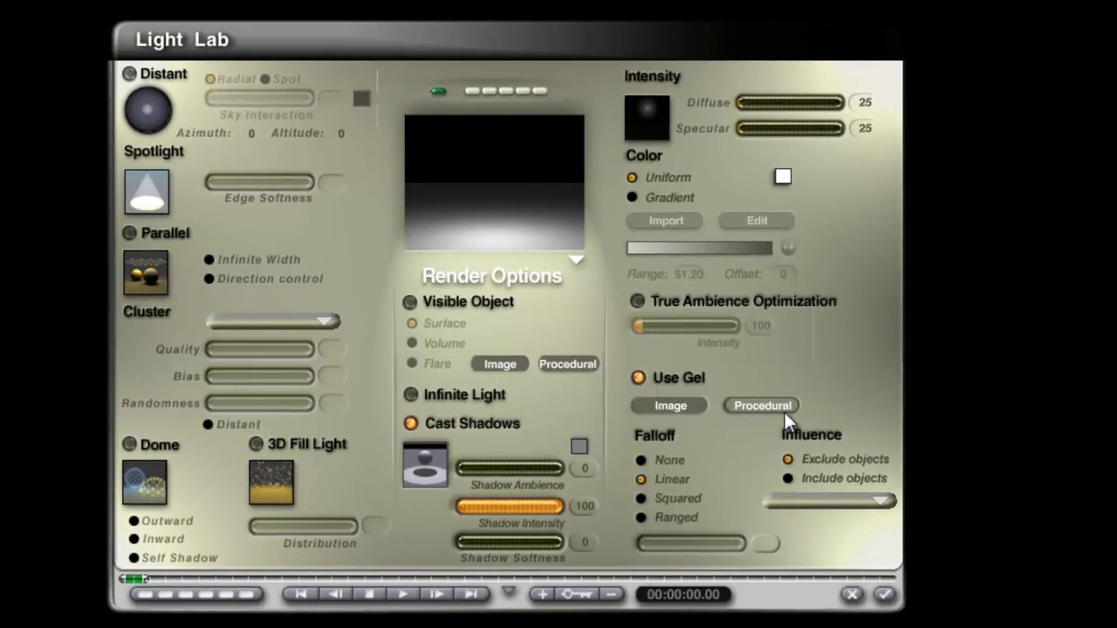
{"action": "left_click", "coordinate": [781, 405]}
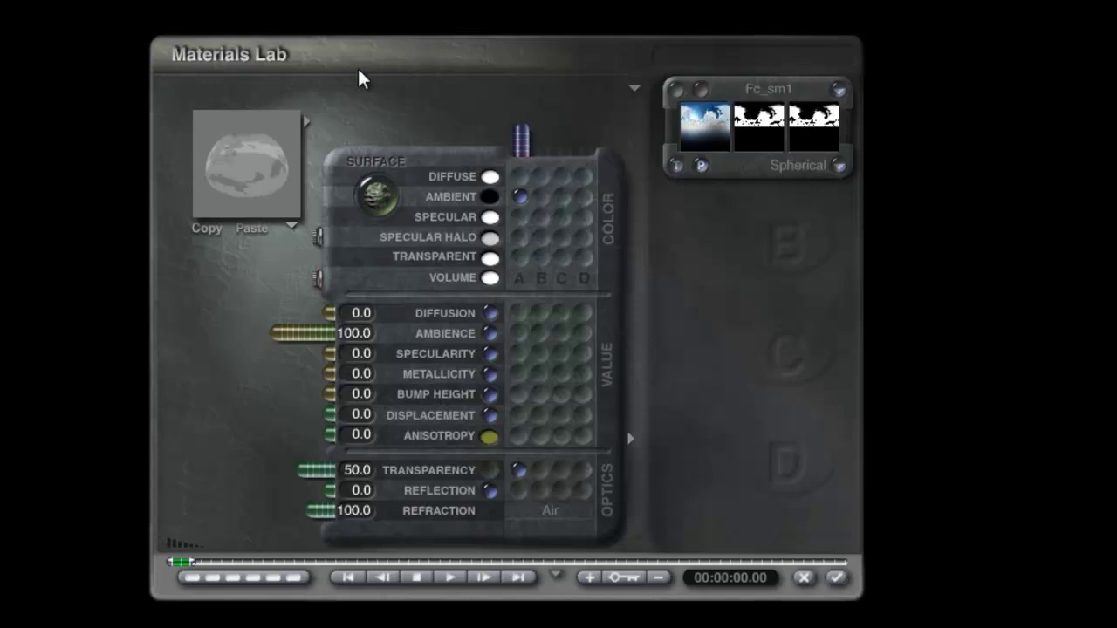
{"action": "left_click", "coordinate": [636, 88]}
{"action": "left_click", "coordinate": [666, 102]}
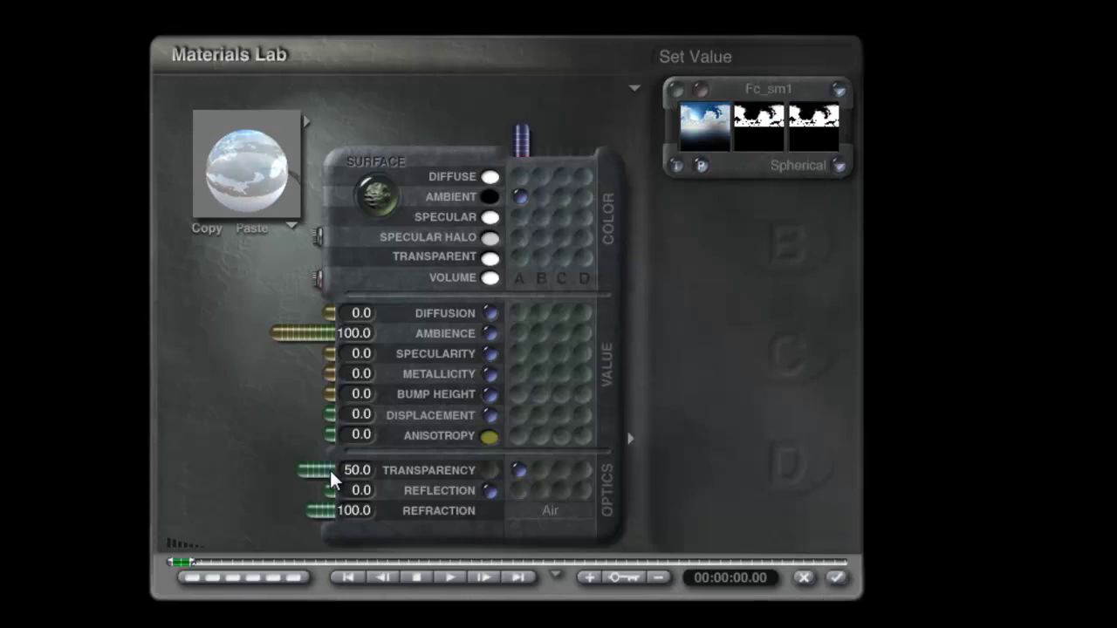
{"action": "left_click_drag", "start_coordinate": [299, 474], "coordinate": [187, 483]}
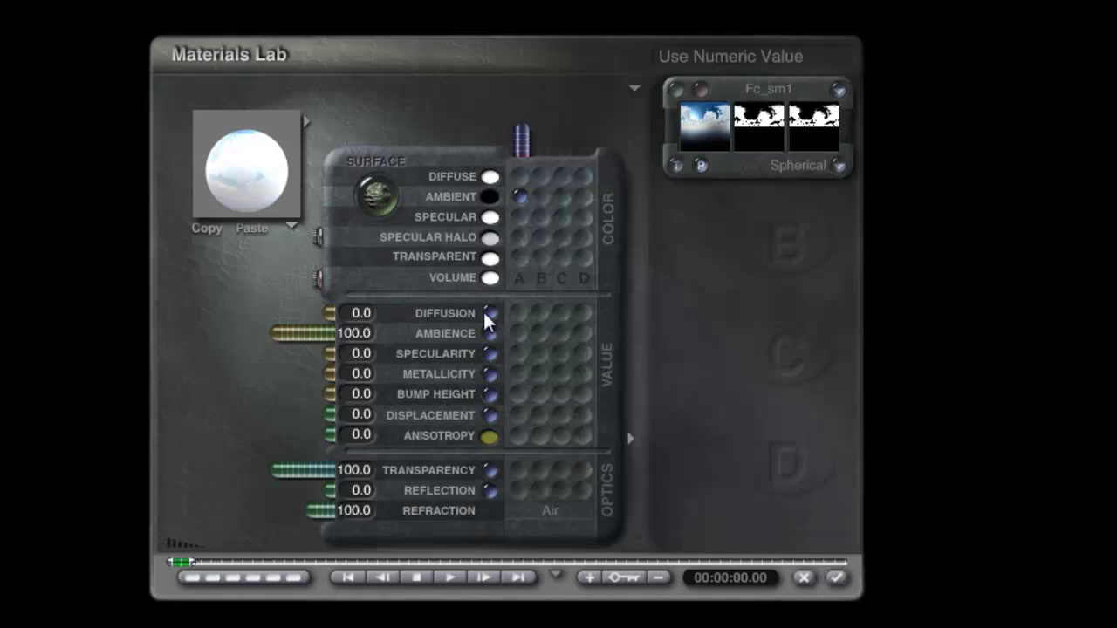
{"action": "left_click", "coordinate": [837, 579]}
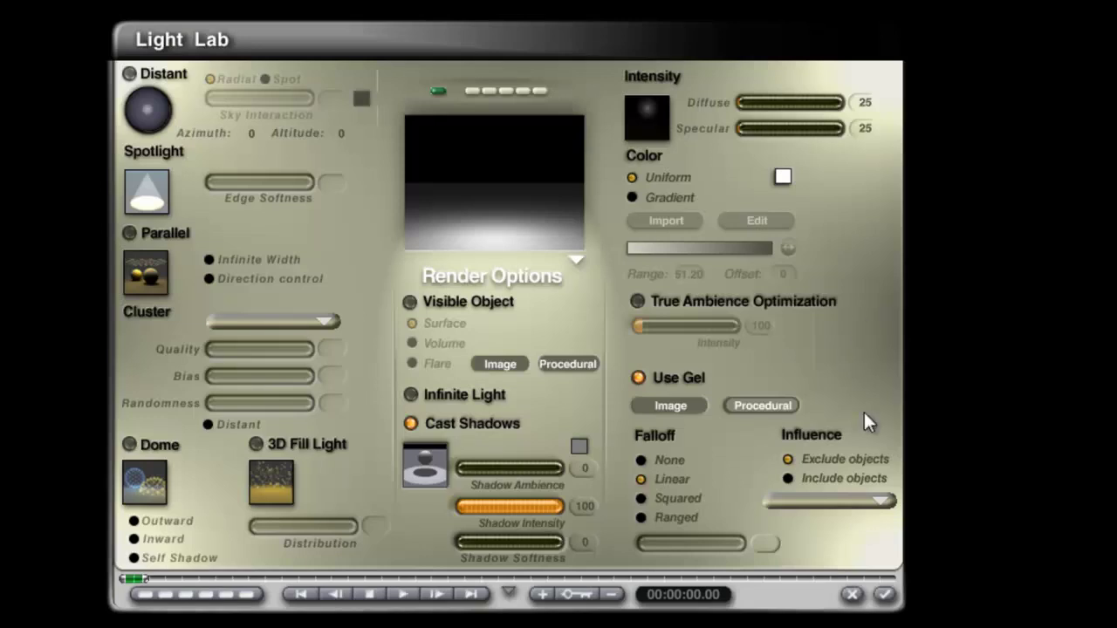
- Set the light's influence to include objects with Background in the list, and enable True Ambience Optimization at intensity 100
{"action": "left_click", "coordinate": [788, 479]}
{"action": "left_click", "coordinate": [887, 499]}
{"action": "left_click", "coordinate": [898, 601]}
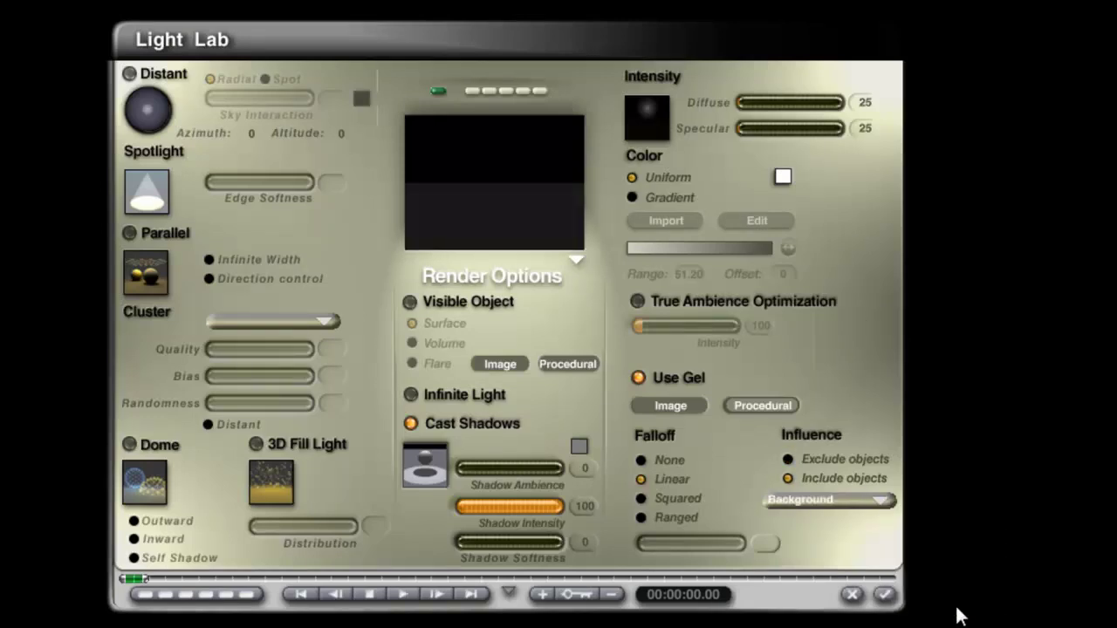
{"action": "left_click", "coordinate": [637, 301]}
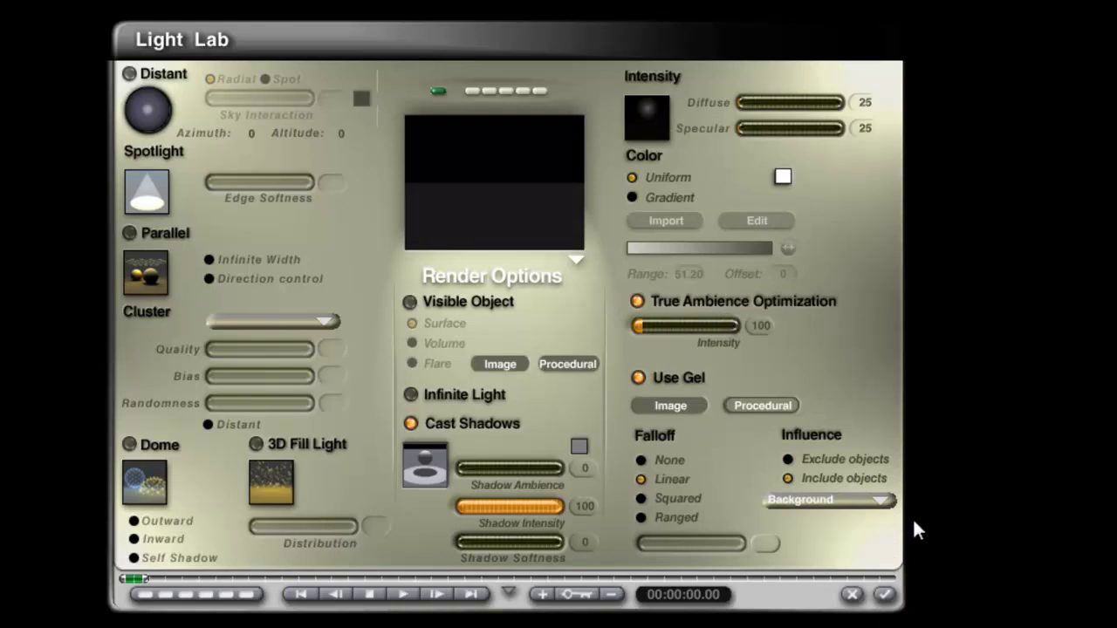
{"action": "left_click", "coordinate": [884, 594]}
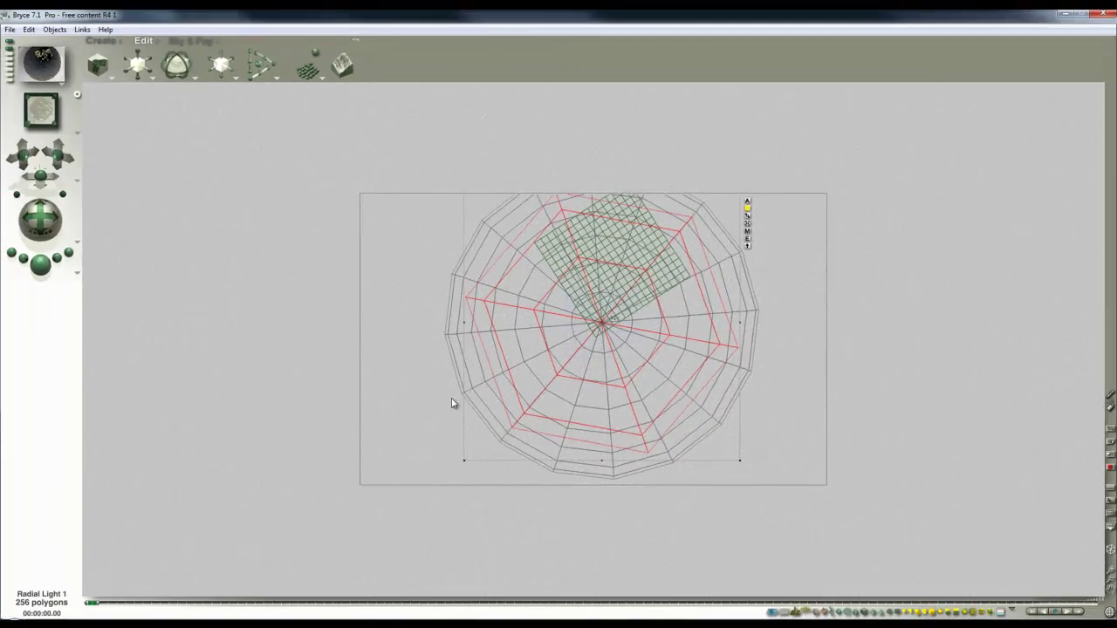
- Test-render the scene from the camera view with the new radial light, and stop the render
{"action": "key", "text": "1"}
{"action": "left_click", "coordinate": [50, 277]}
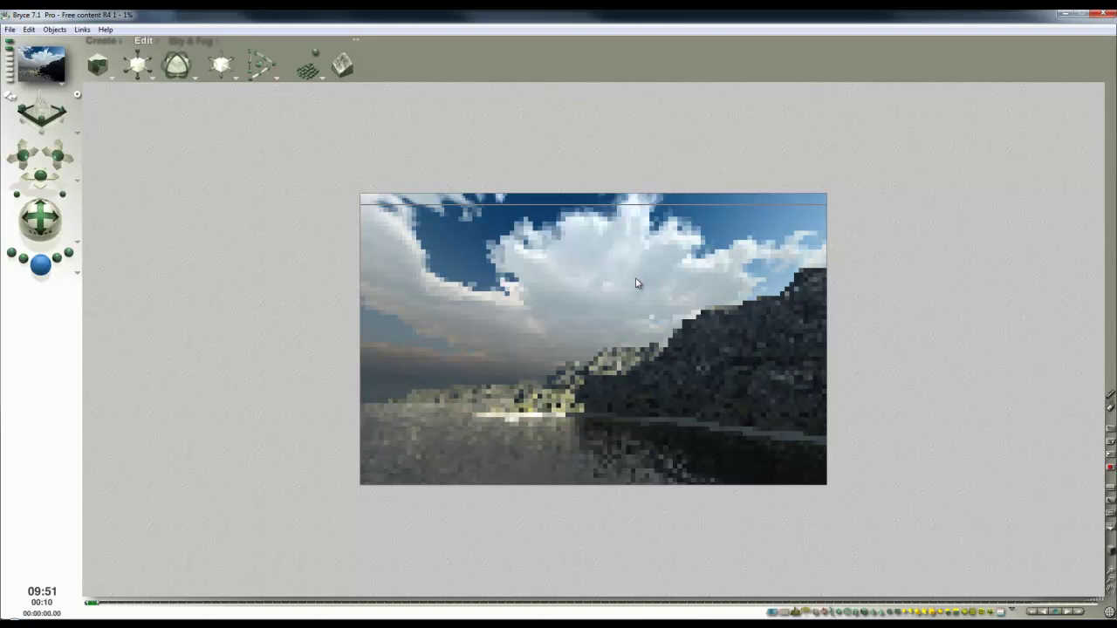
{"action": "left_click", "coordinate": [454, 350]}
- Duplicate the radial light, scale the copy up slightly, and render the scene from the camera view
{"action": "key", "text": "ctrl+c"}
{"action": "key", "text": "ctrl+v"}
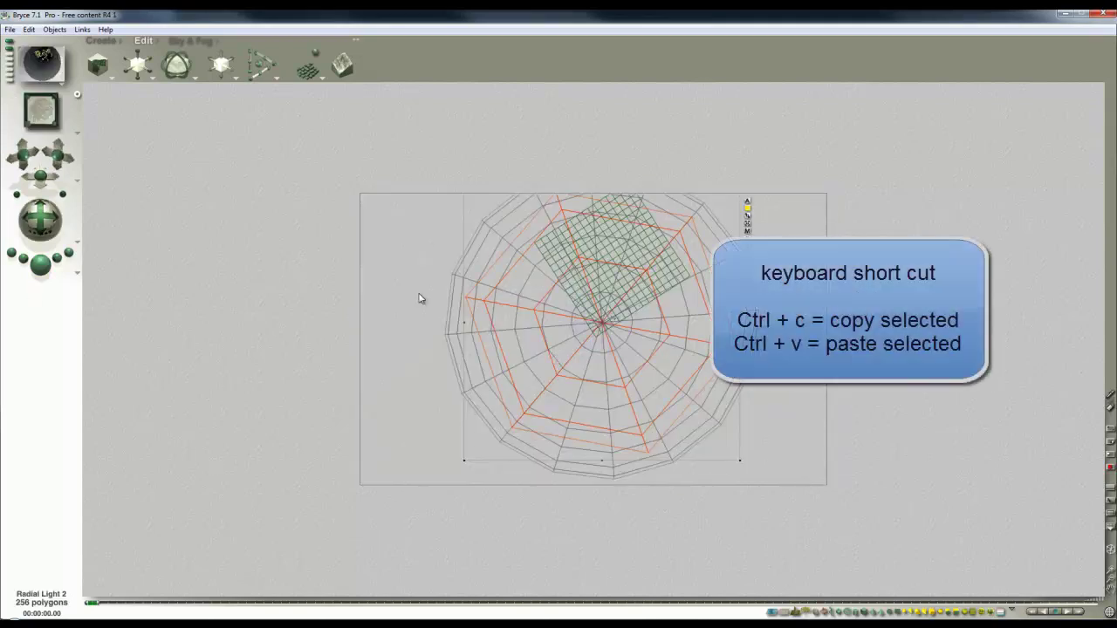
{"action": "left_click_drag", "start_coordinate": [137, 73], "coordinate": [149, 73]}
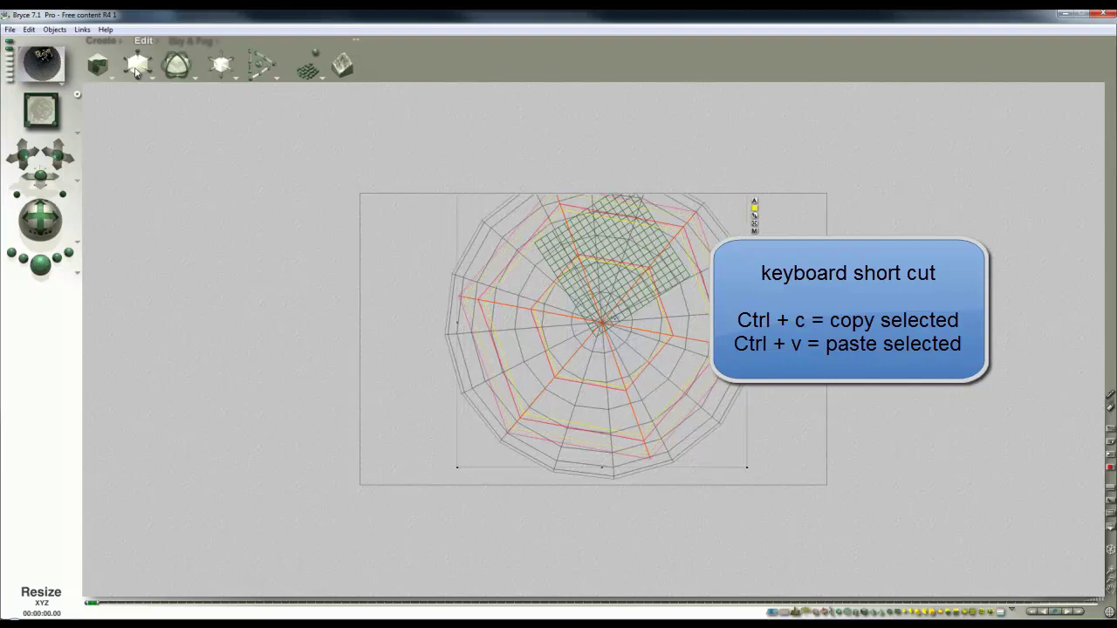
{"action": "key", "text": "1"}
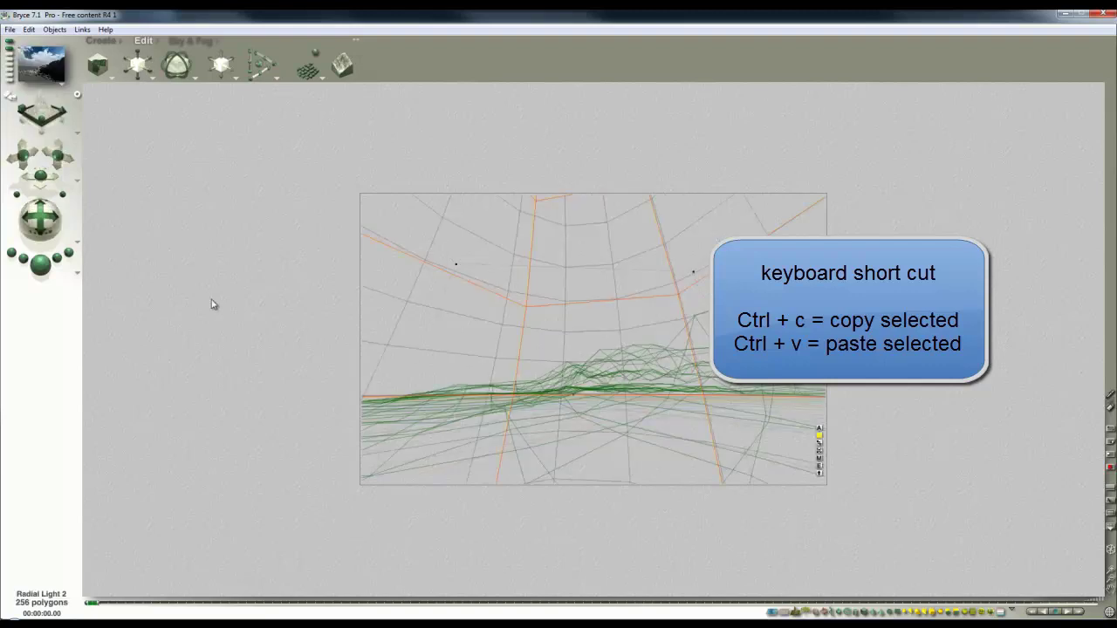
{"action": "left_click", "coordinate": [41, 265]}
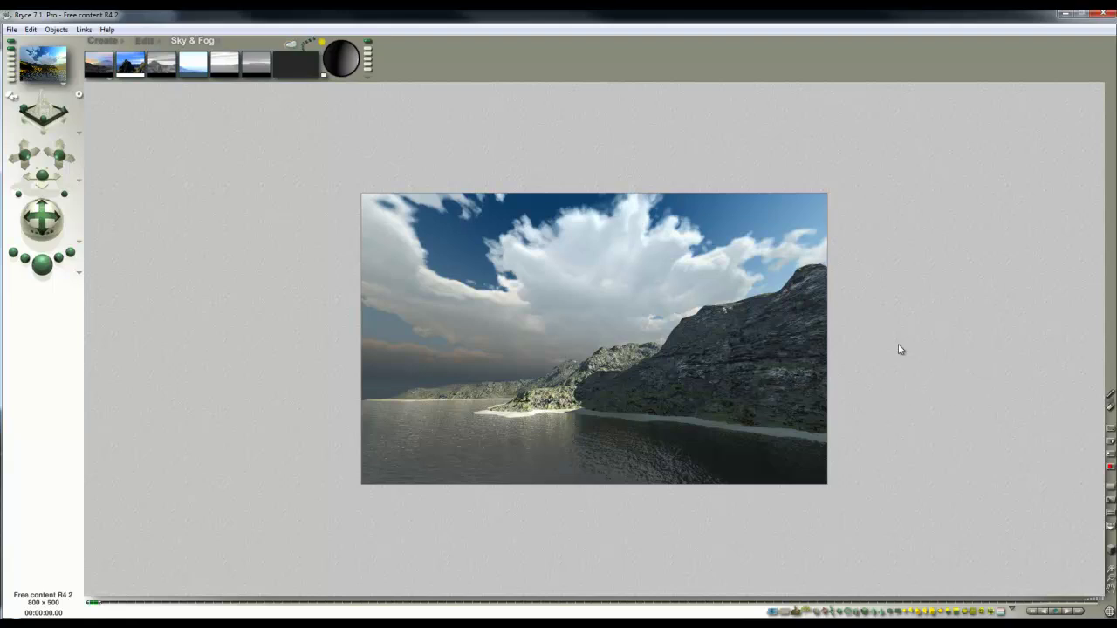
- Select Radial Light 1, Radial Light 2 and Sphere 1 together and group them
{"action": "key", "text": "Escape"}
{"action": "left_click", "coordinate": [647, 323], "text": "ctrl"}
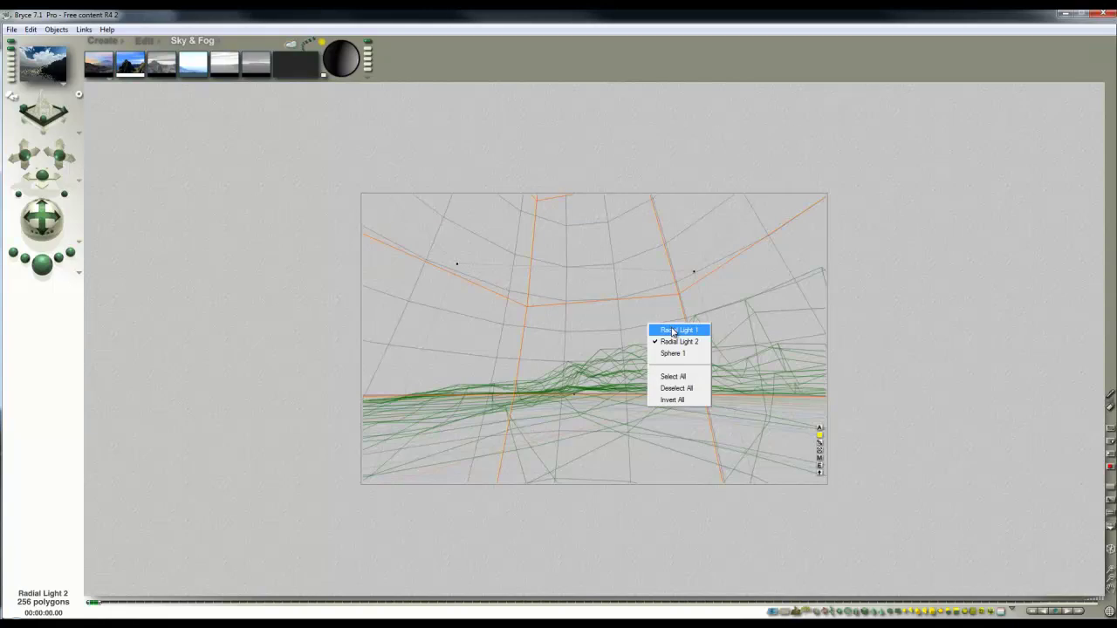
{"action": "left_click", "coordinate": [673, 331]}
{"action": "left_click", "coordinate": [648, 328]}
{"action": "right_click", "coordinate": [648, 326]}
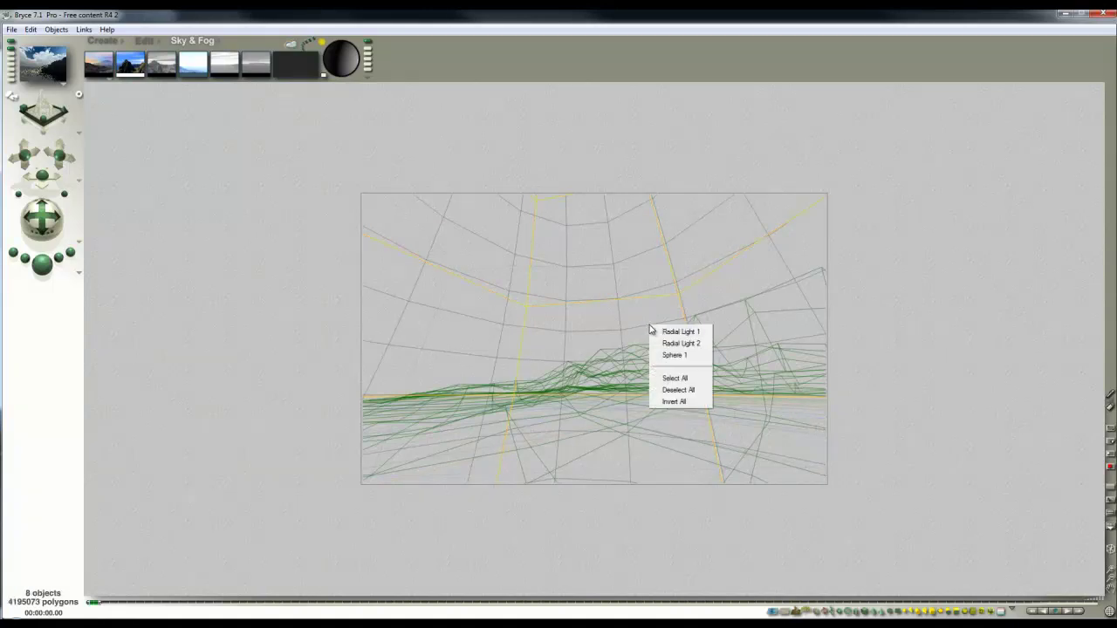
{"action": "left_click", "coordinate": [657, 331]}
{"action": "right_click", "coordinate": [654, 327]}
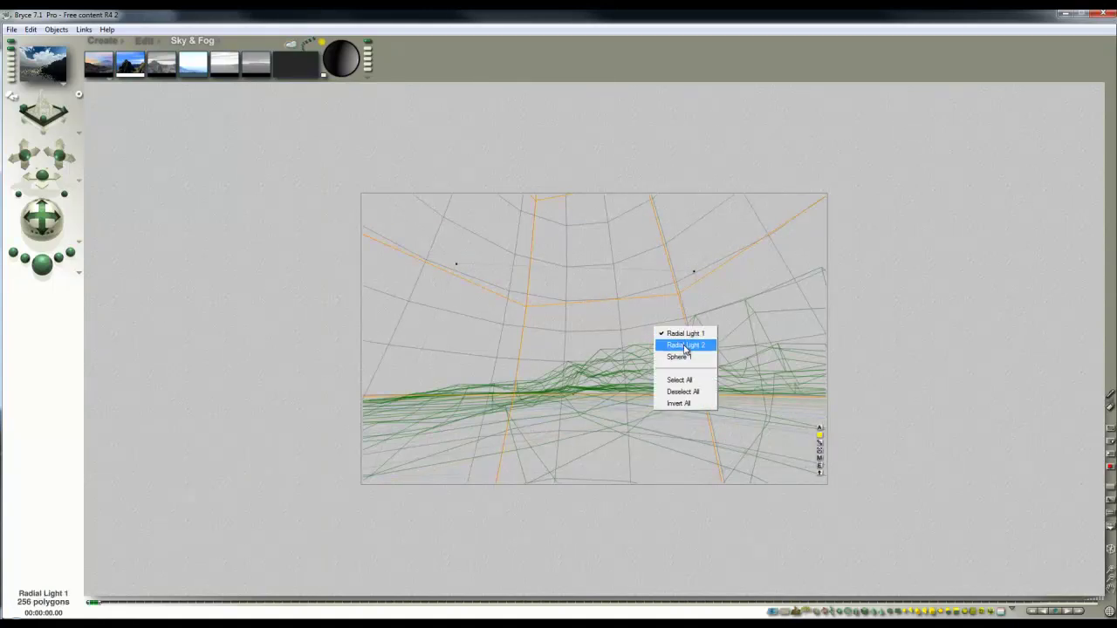
{"action": "left_click", "coordinate": [742, 331]}
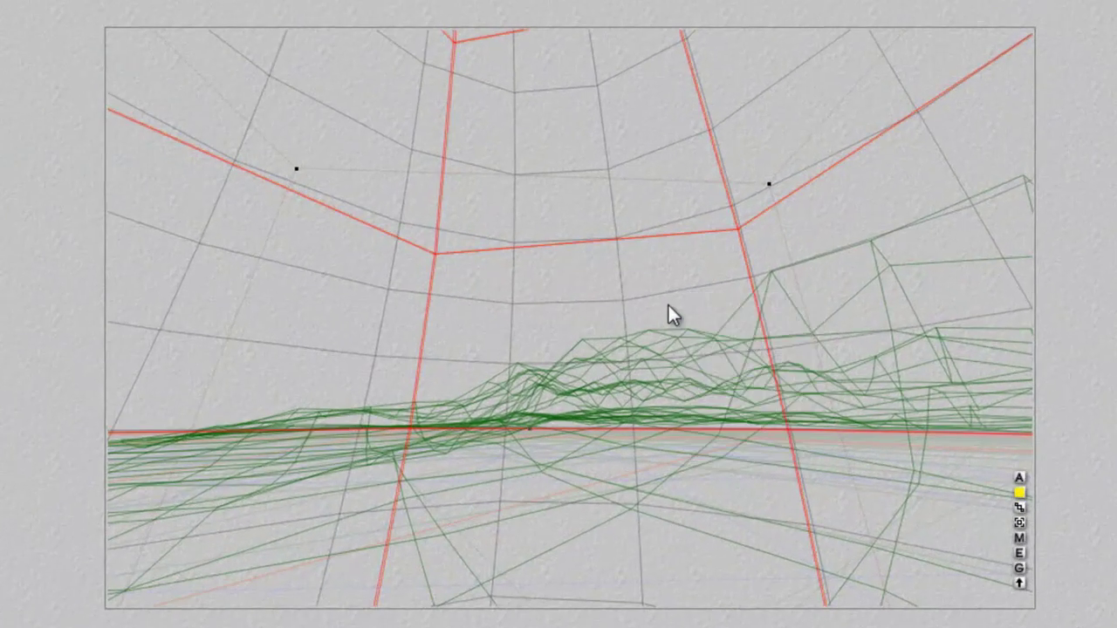
{"action": "right_click", "coordinate": [668, 308]}
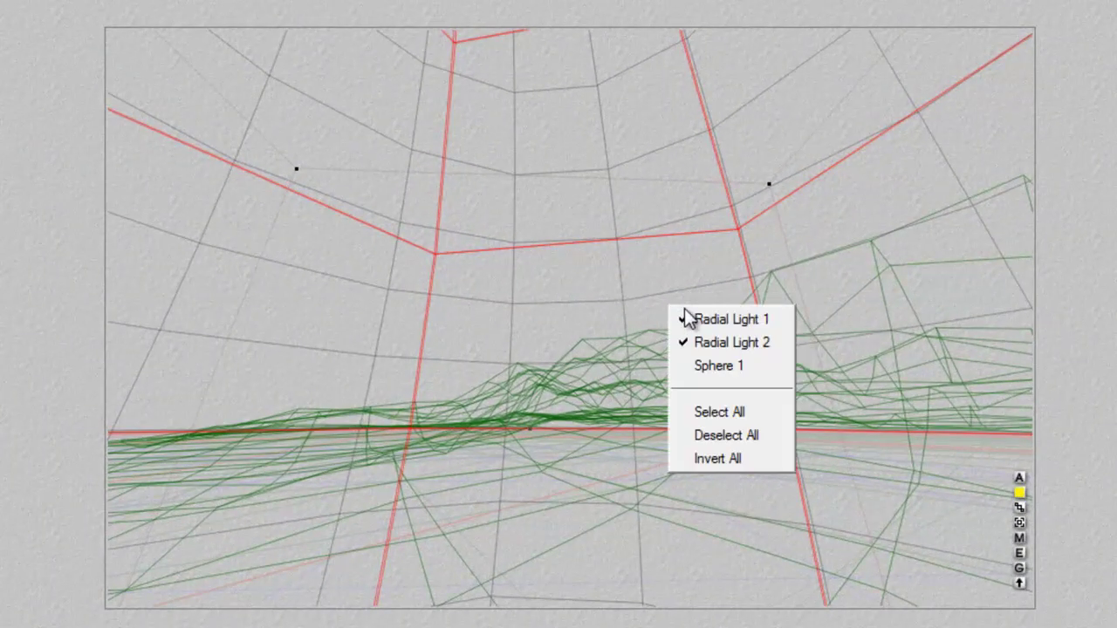
{"action": "left_click", "coordinate": [731, 373]}
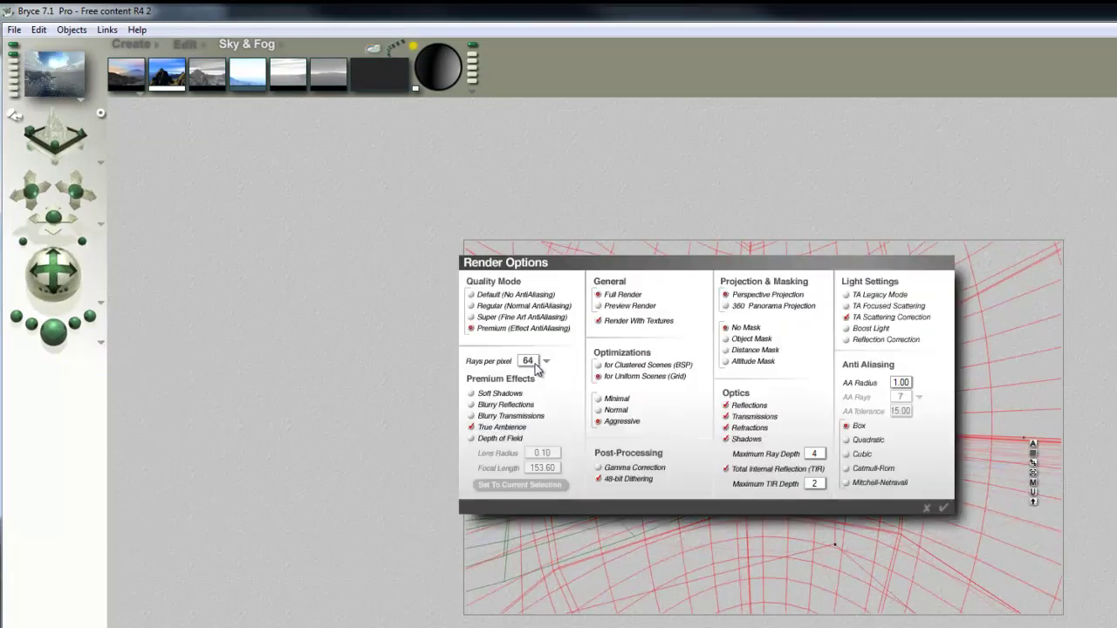
- Reduce the render quality to 4 rays per pixel
{"action": "left_click", "coordinate": [535, 368]}
{"action": "left_click", "coordinate": [545, 376]}
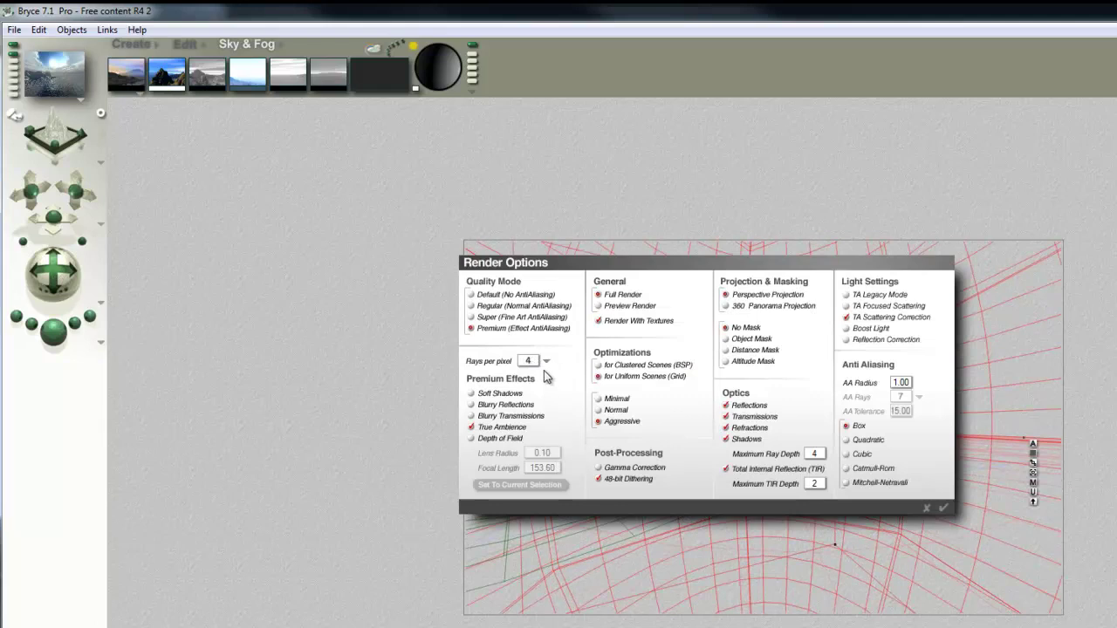
{"action": "left_click", "coordinate": [944, 507]}
- Reposition and tilt the camera to a low view across the water towards the mountains, and test-render the scene
{"action": "mouse_move", "coordinate": [56, 227]}
{"action": "left_mouse_down"}
{"action": "mouse_move", "coordinate": [49, 213]}
{"action": "mouse_move", "coordinate": [139, 212]}
{"action": "mouse_move", "coordinate": [48, 210]}
{"action": "mouse_move", "coordinate": [61, 222]}
{"action": "mouse_move", "coordinate": [51, 220]}
{"action": "left_mouse_up"}
{"action": "left_click_drag", "start_coordinate": [54, 293], "coordinate": [114, 300]}
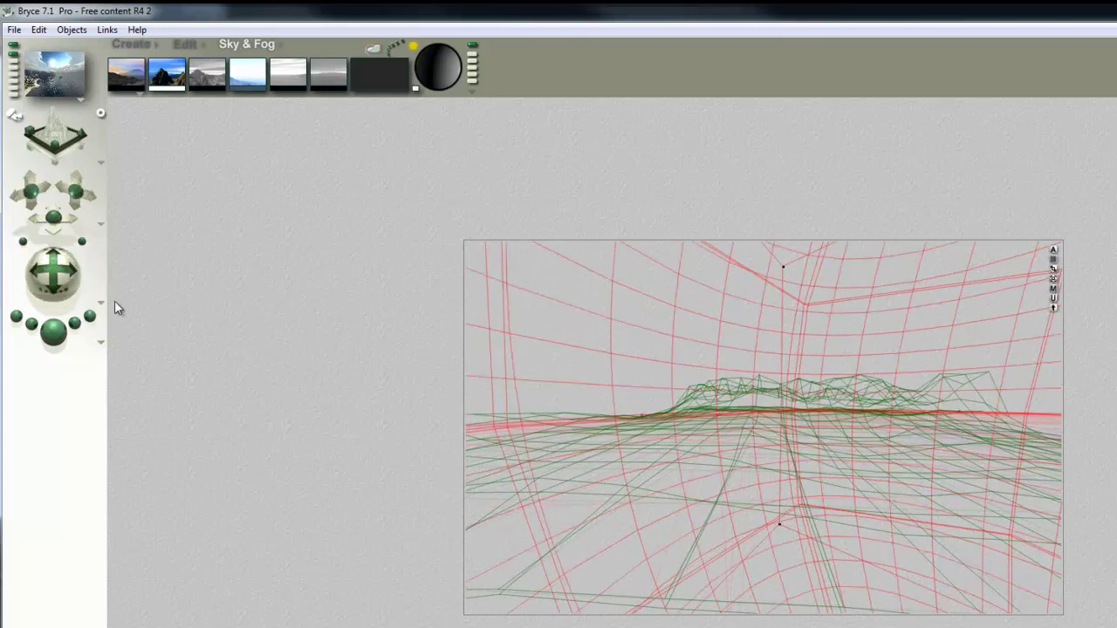
{"action": "left_click", "coordinate": [54, 330]}
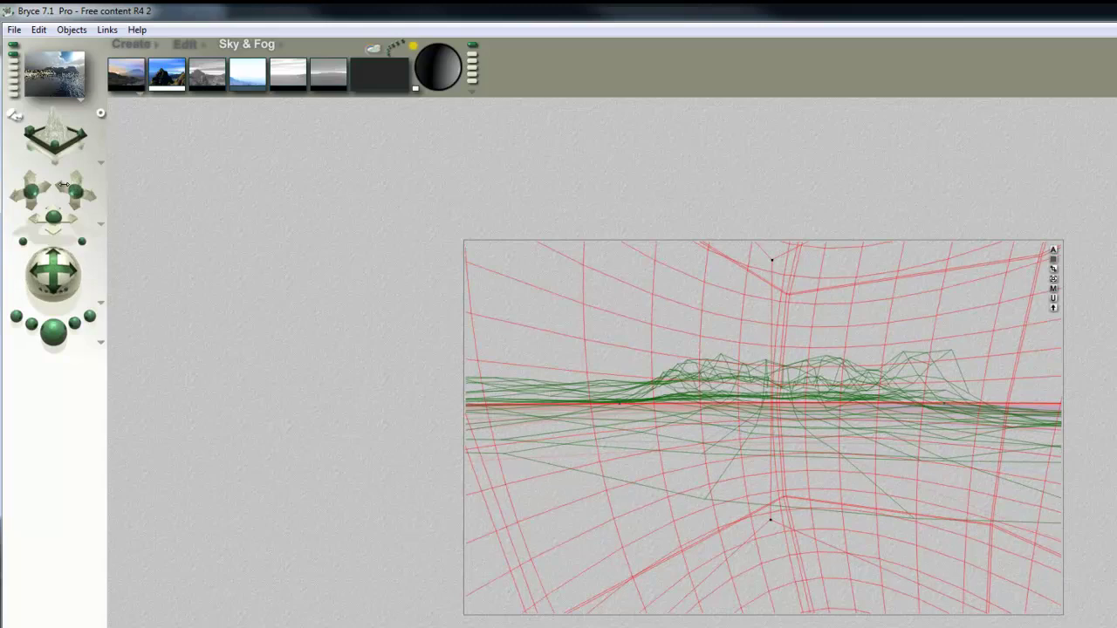
{"action": "left_click_drag", "start_coordinate": [69, 196], "coordinate": [70, 192]}
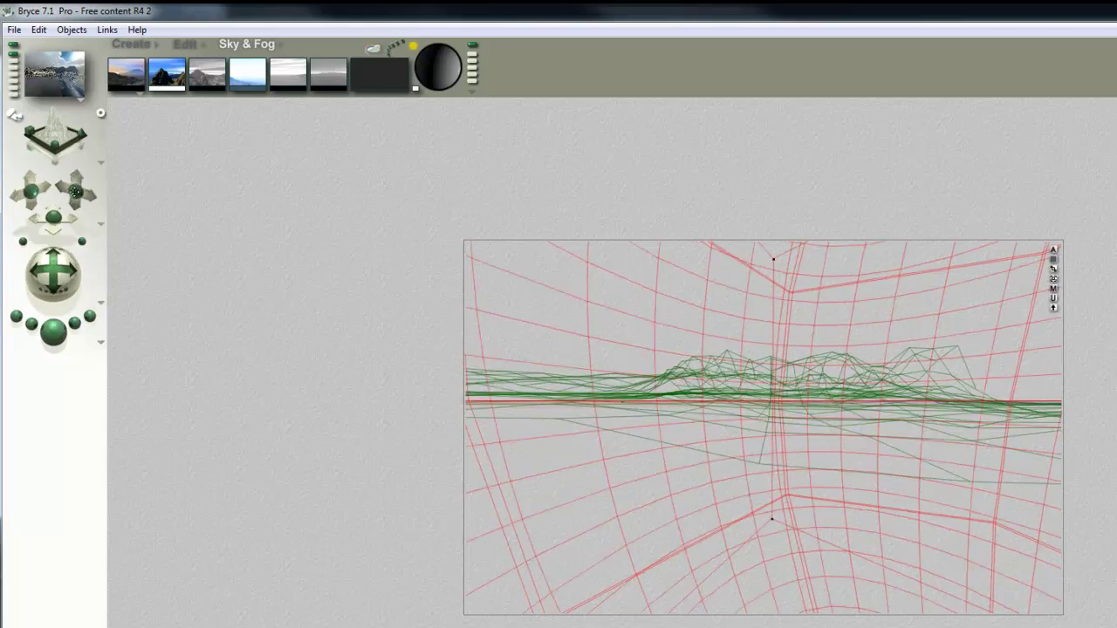
{"action": "left_click_drag", "start_coordinate": [50, 283], "coordinate": [49, 292]}
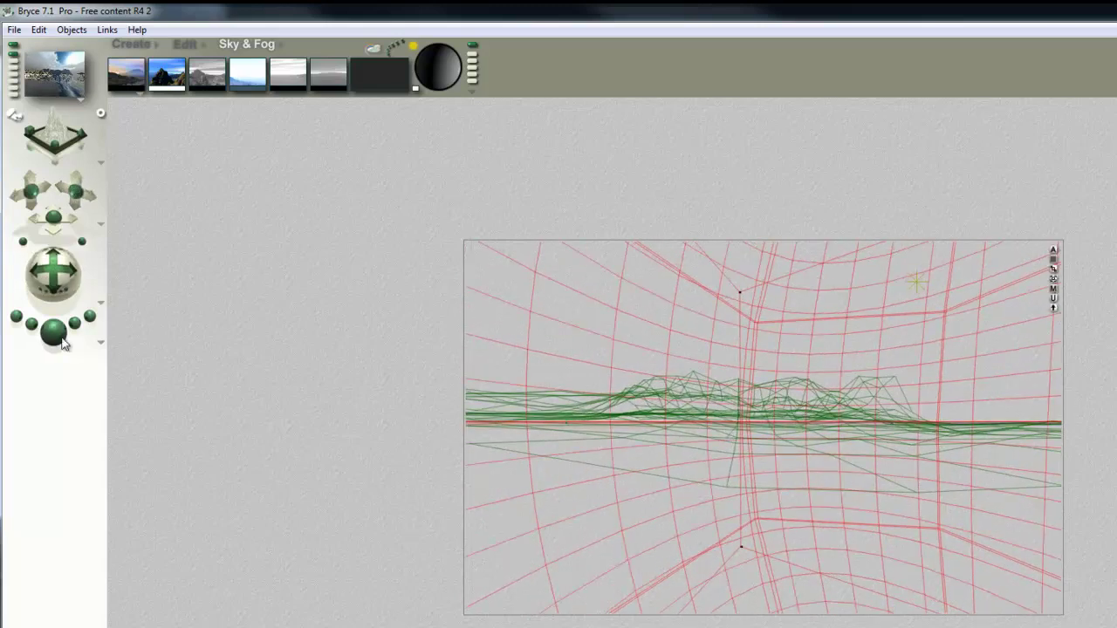
{"action": "left_click", "coordinate": [61, 339]}
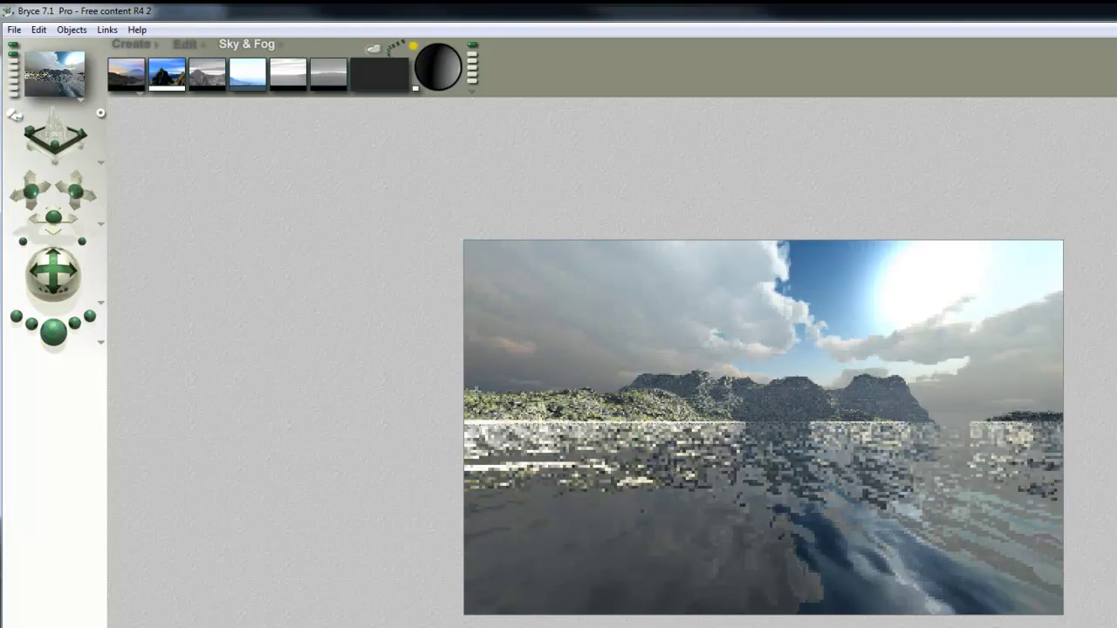
- Move the camera closer to the mountainous coast, guided by the preview, check the preview options, and test-render the scene
{"action": "left_click_drag", "start_coordinate": [54, 216], "coordinate": [52, 226]}
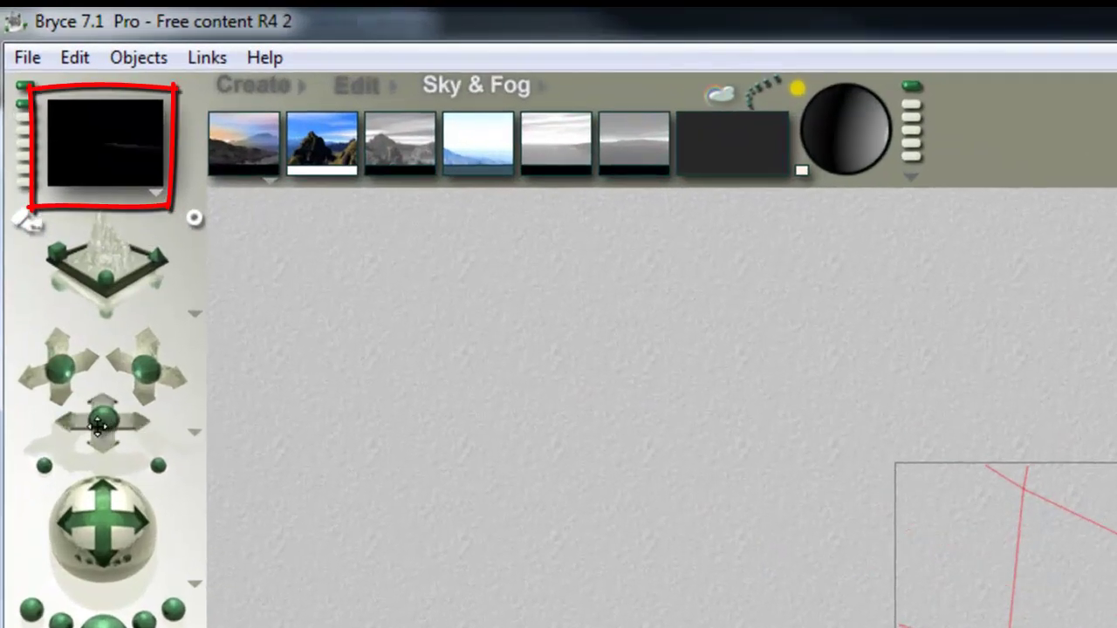
{"action": "mouse_move", "coordinate": [98, 425]}
{"action": "left_mouse_down"}
{"action": "mouse_move", "coordinate": [82, 428]}
{"action": "mouse_move", "coordinate": [105, 451]}
{"action": "mouse_move", "coordinate": [104, 419]}
{"action": "mouse_move", "coordinate": [96, 425]}
{"action": "mouse_move", "coordinate": [109, 419]}
{"action": "left_mouse_up"}
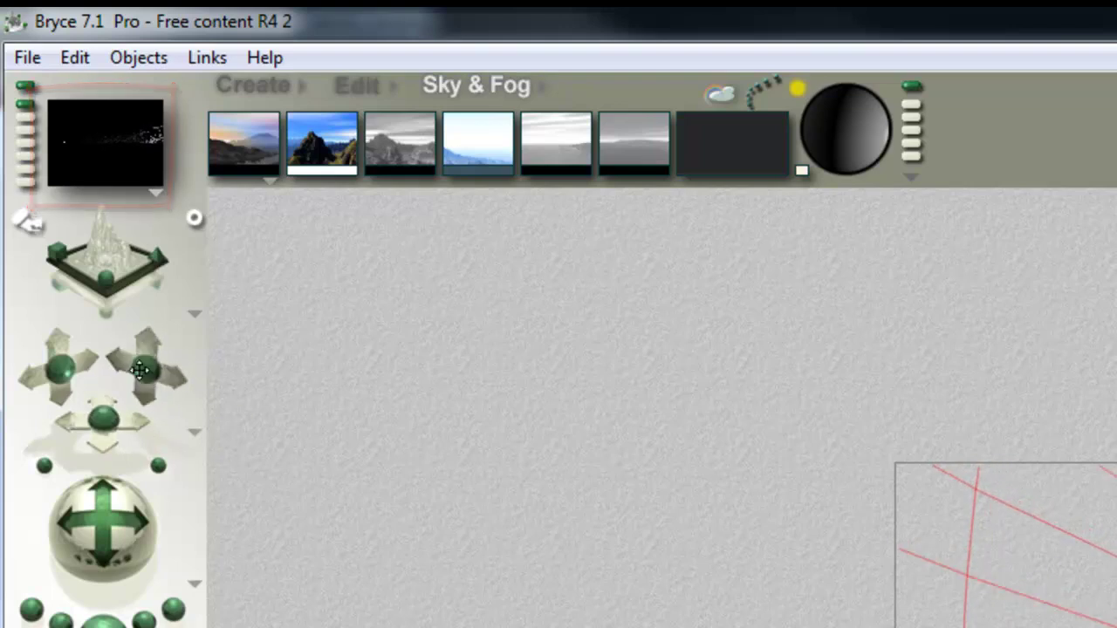
{"action": "left_click_drag", "start_coordinate": [145, 369], "coordinate": [138, 369]}
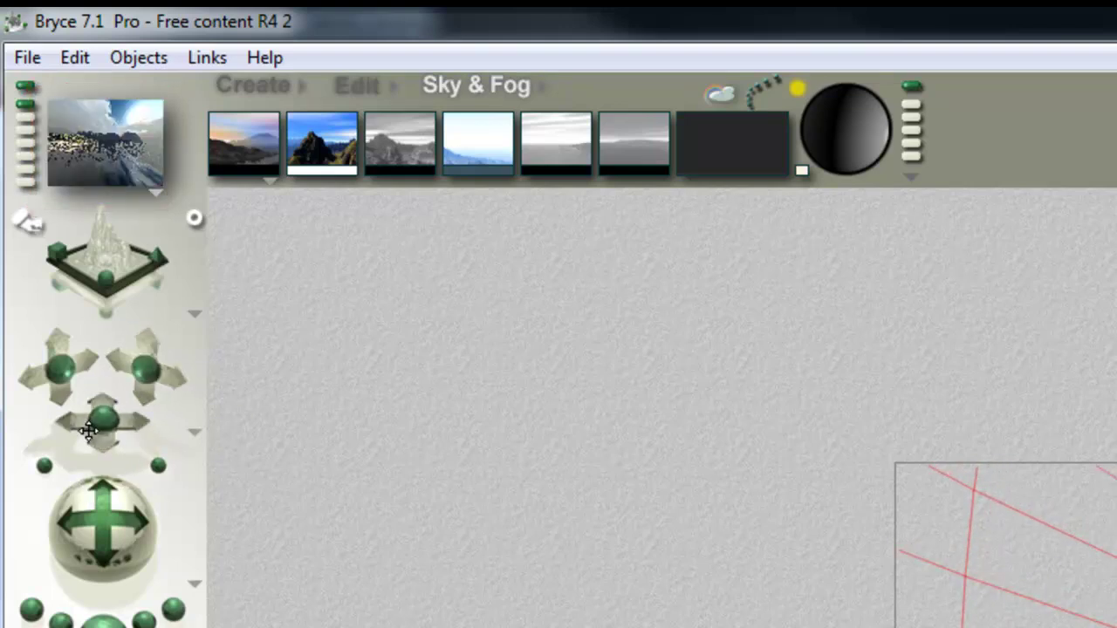
{"action": "left_click_drag", "start_coordinate": [92, 424], "coordinate": [154, 463]}
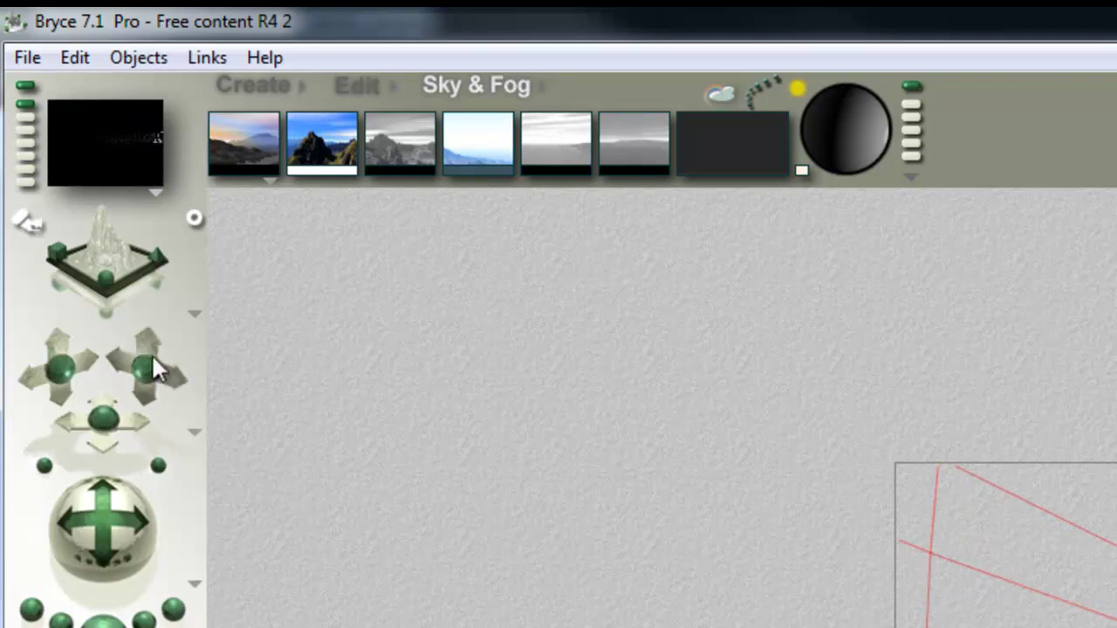
{"action": "left_click_drag", "start_coordinate": [145, 369], "coordinate": [143, 375]}
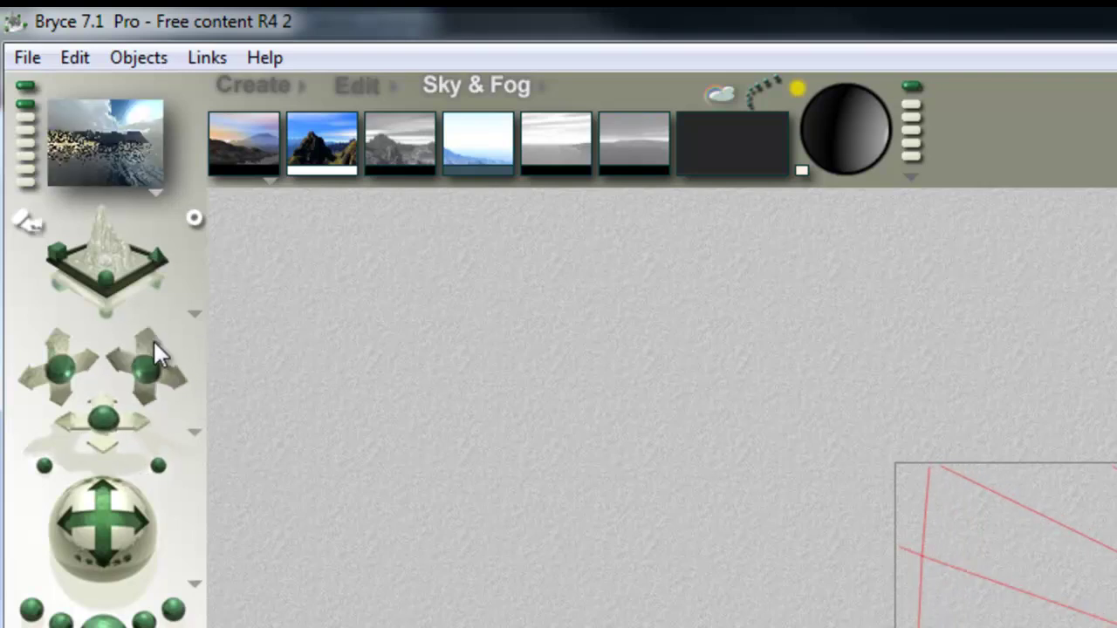
{"action": "left_click", "coordinate": [154, 190]}
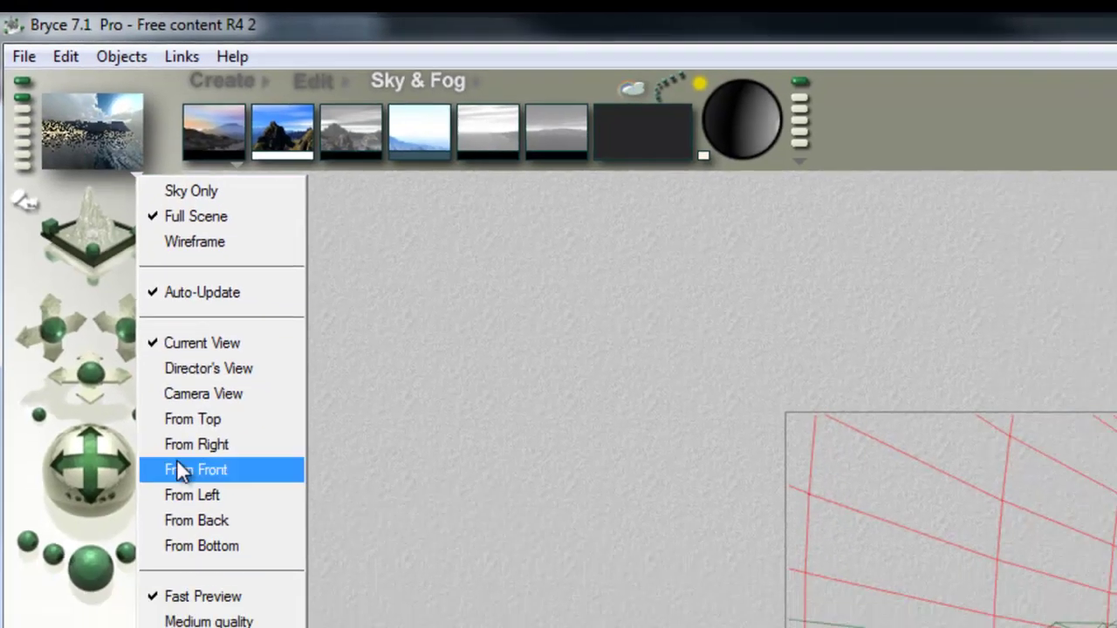
{"action": "left_click", "coordinate": [179, 564]}
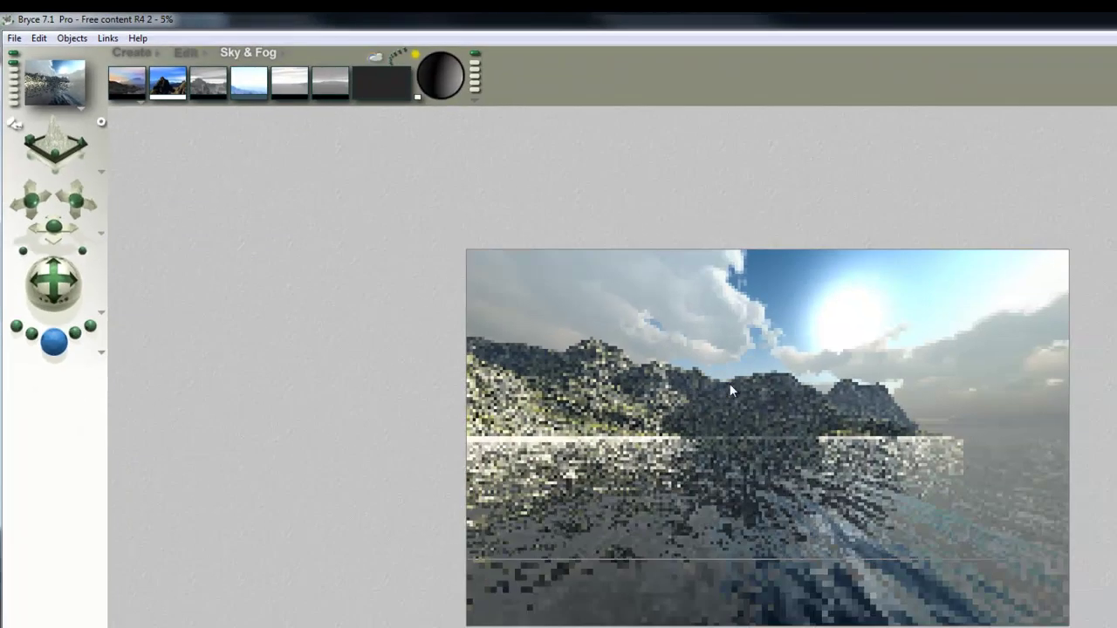
- Tilt the camera to show more sky, rotate the sky group about its vertical axis in the top view, and test-render from the camera
{"action": "left_click_drag", "start_coordinate": [56, 283], "coordinate": [526, 332]}
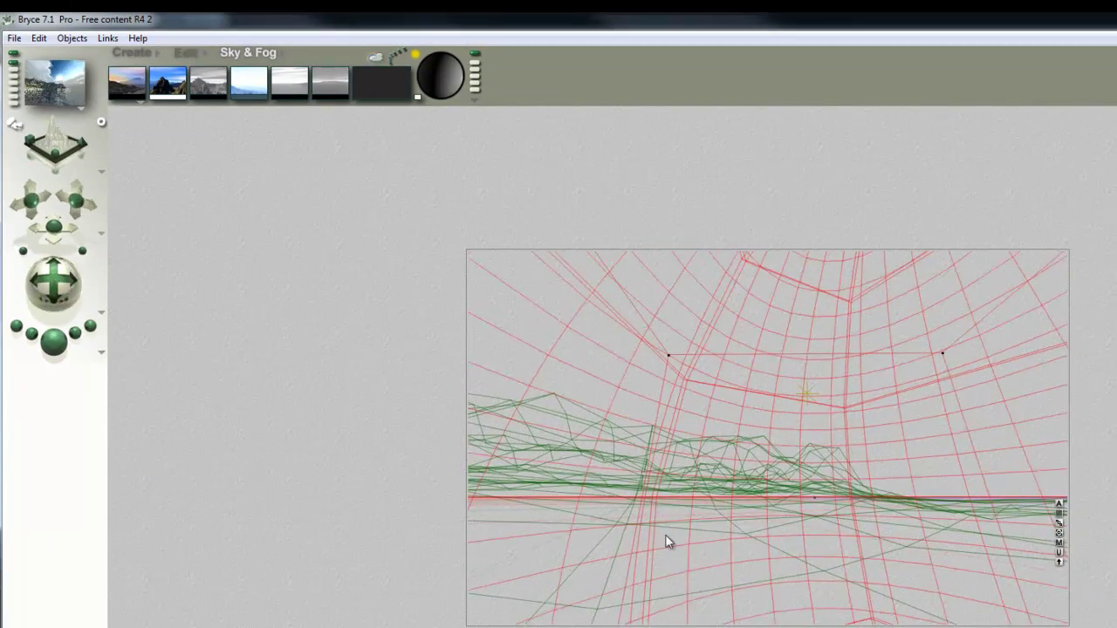
{"action": "key", "text": "2"}
{"action": "left_click_drag", "start_coordinate": [791, 565], "coordinate": [810, 474]}
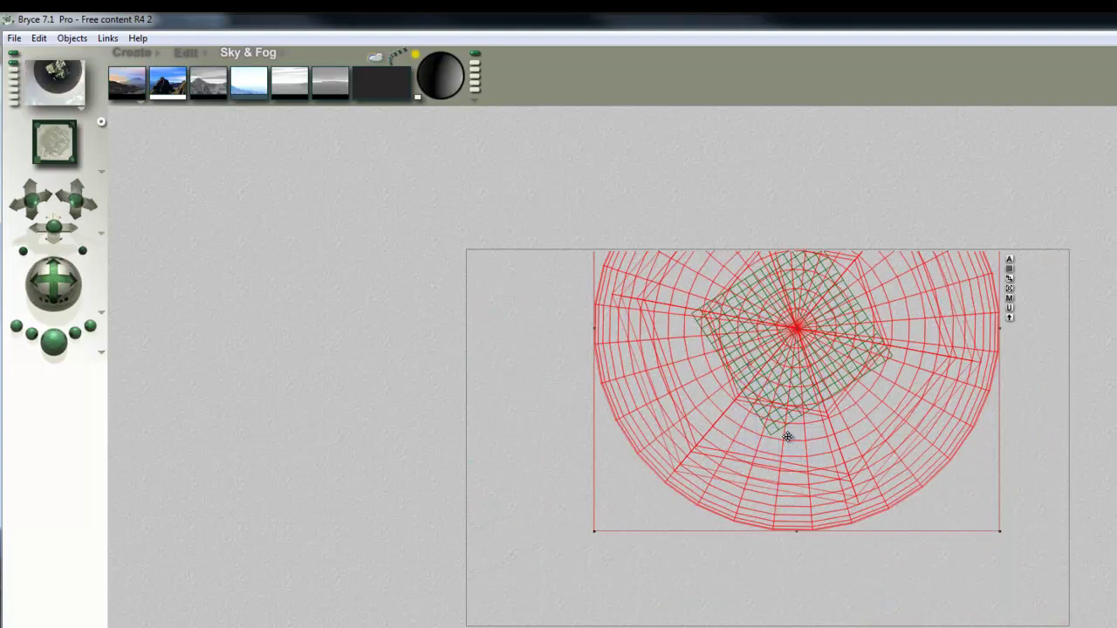
{"action": "left_click_drag", "start_coordinate": [788, 437], "coordinate": [800, 458]}
{"action": "key", "text": "1"}
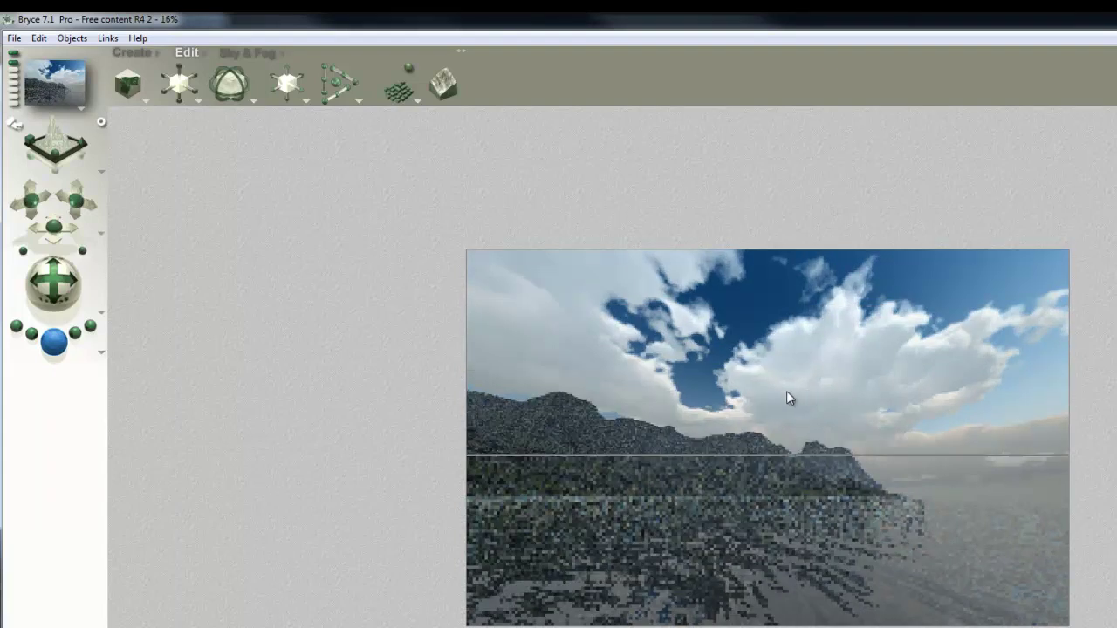
{"action": "left_click", "coordinate": [778, 457]}
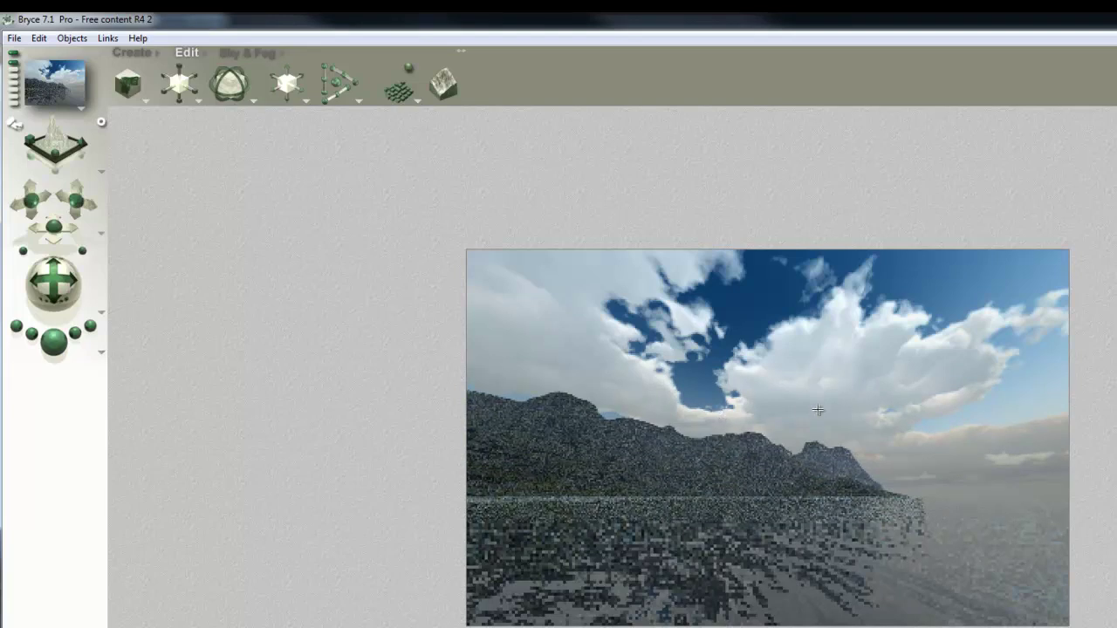
- Reposition the sun in the sky settings so it sits behind the bright gap in the clouds, and test-render the scene
{"action": "left_click", "coordinate": [834, 424]}
{"action": "left_click", "coordinate": [247, 52]}
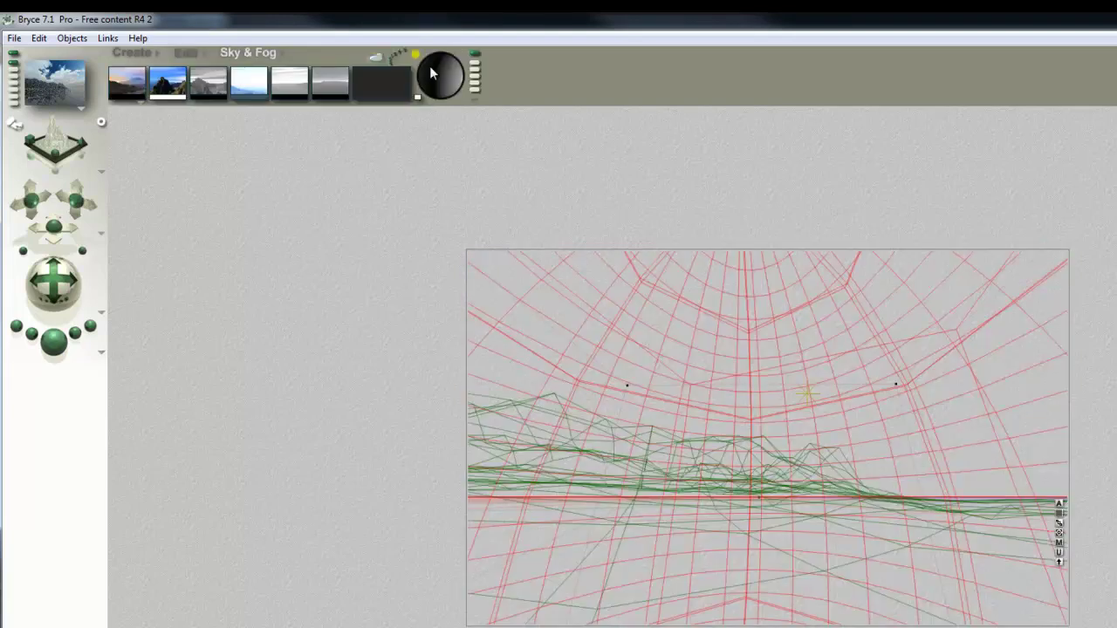
{"action": "left_click_drag", "start_coordinate": [453, 80], "coordinate": [457, 80]}
{"action": "left_click", "coordinate": [1016, 406]}
{"action": "left_click_drag", "start_coordinate": [452, 79], "coordinate": [452, 81]}
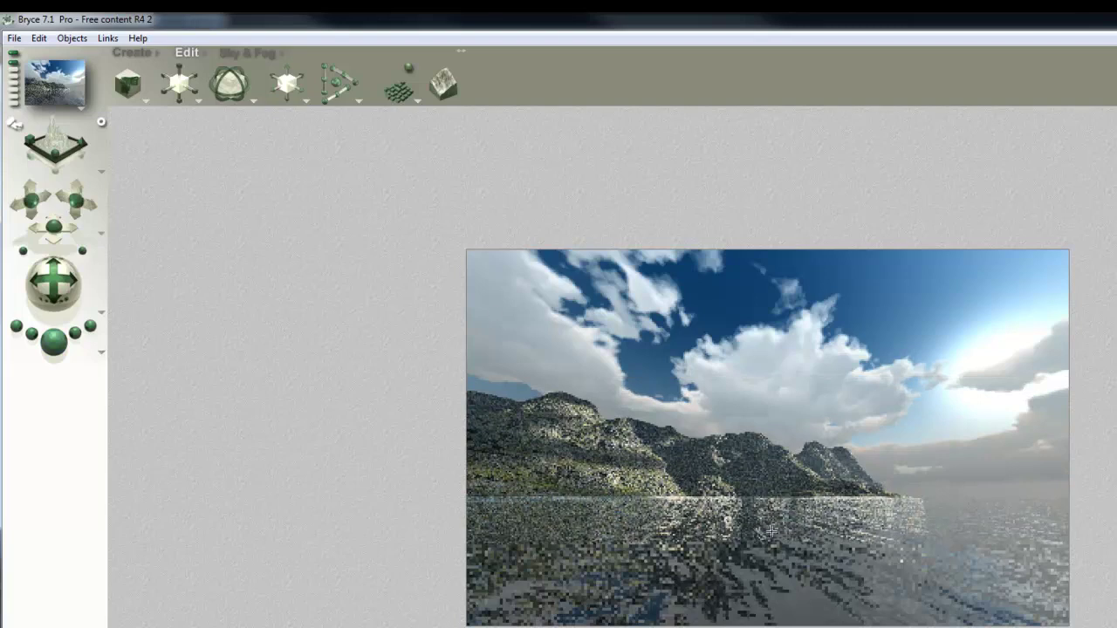
- Change the dark sky color in the sky settings to blue, and test-render the scene
{"action": "left_click", "coordinate": [225, 54]}
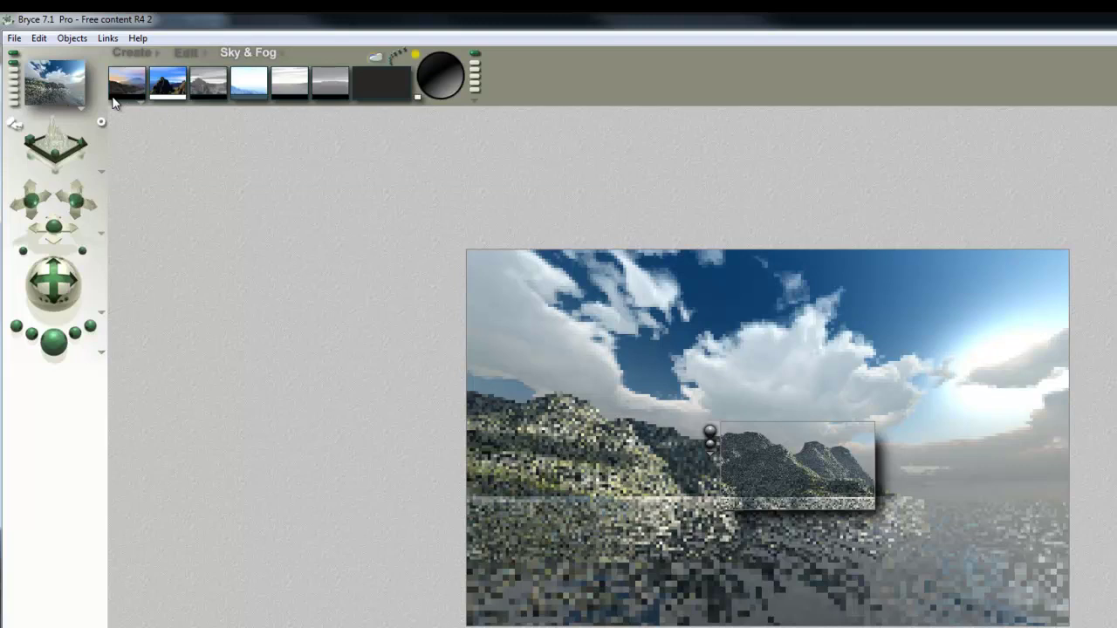
{"action": "left_click_drag", "start_coordinate": [115, 96], "coordinate": [655, 305]}
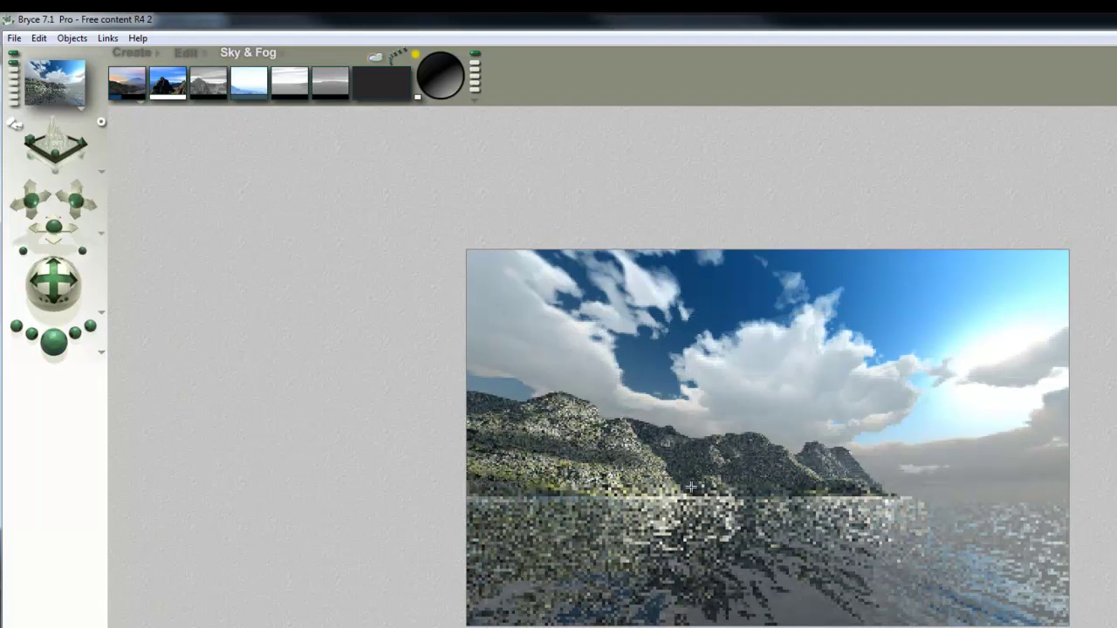
{"action": "left_click", "coordinate": [731, 473]}
- Select one of the radial lights inside the sky group, and test-render the scene
{"action": "left_click", "coordinate": [874, 430], "text": "ctrl"}
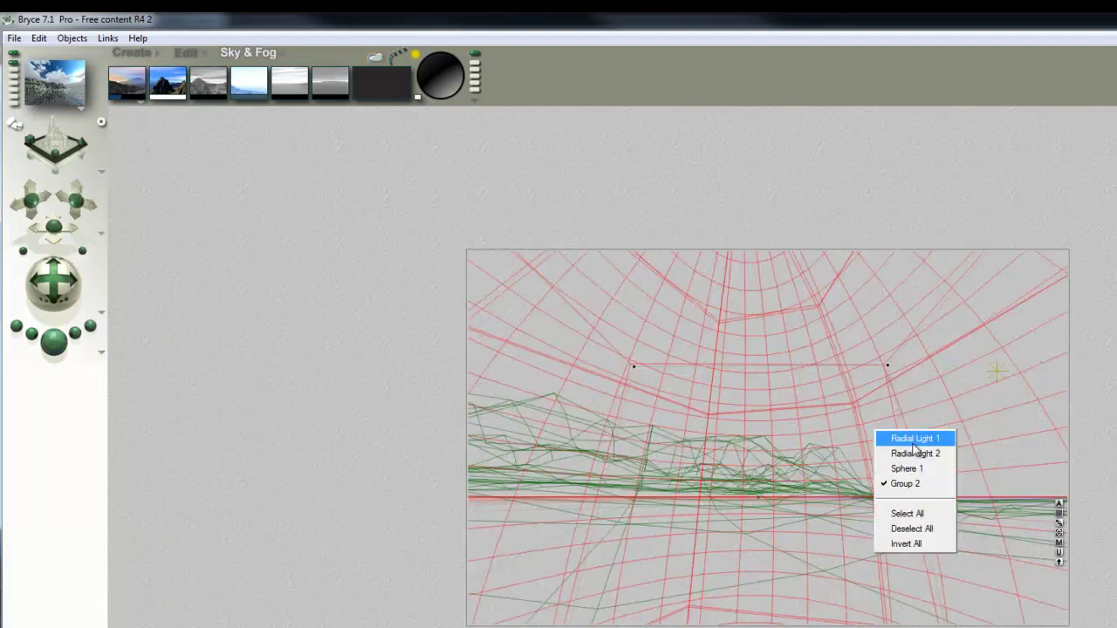
{"action": "left_click", "coordinate": [915, 451]}
{"action": "left_click", "coordinate": [1038, 521]}
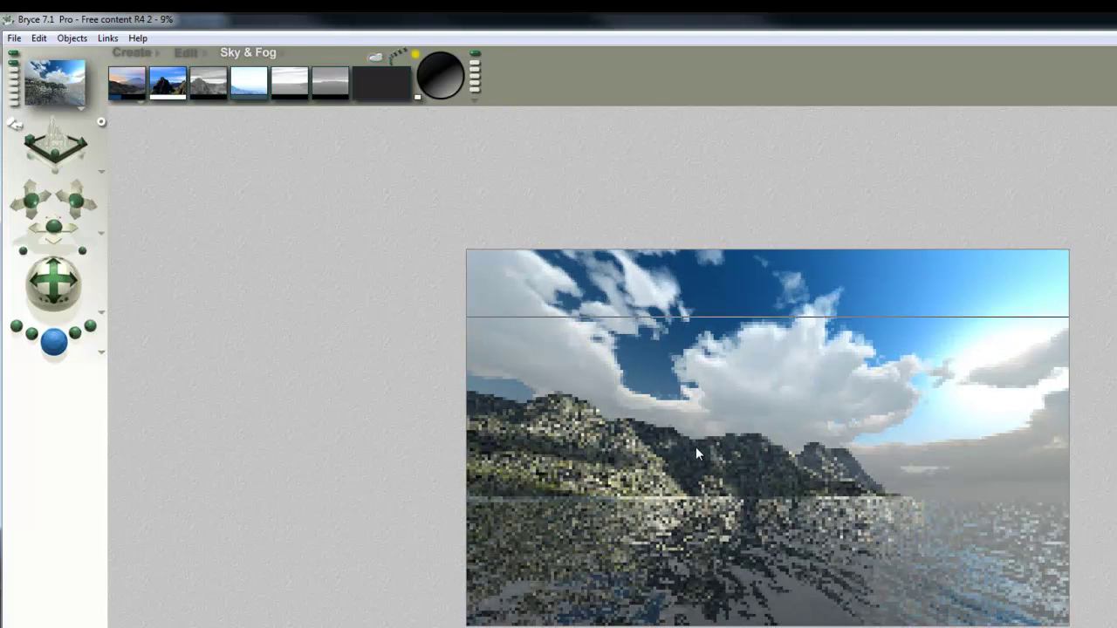
{"action": "left_click", "coordinate": [869, 459]}
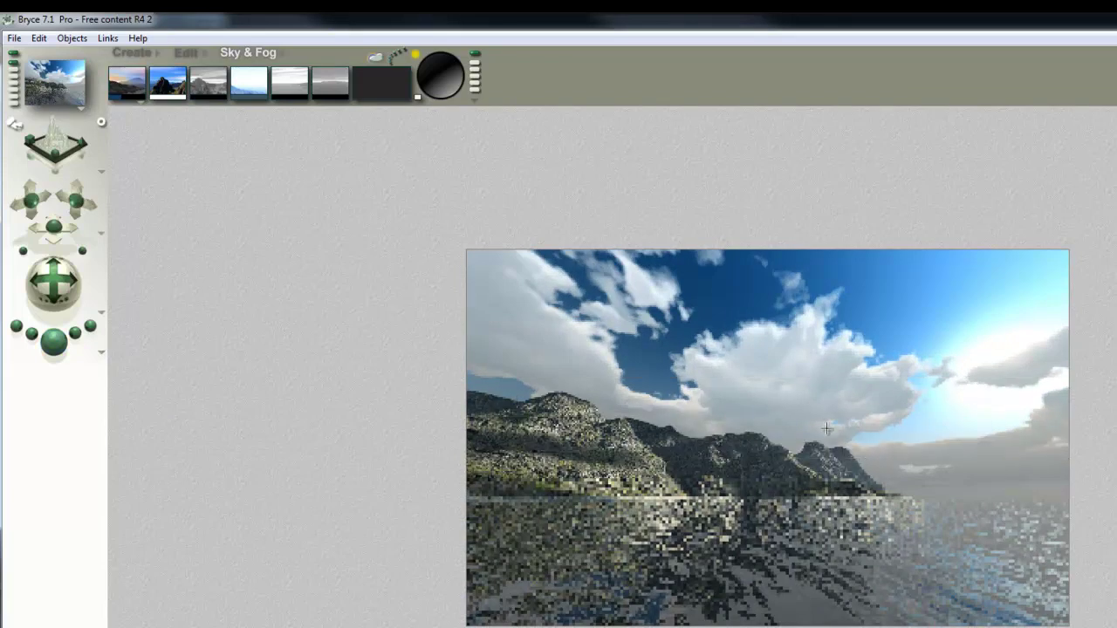
- Set the sun color to golden orange, match the ambient color to it, and test-render the scene
{"action": "left_click_drag", "start_coordinate": [418, 96], "coordinate": [523, 97]}
{"action": "left_click", "coordinate": [53, 342]}
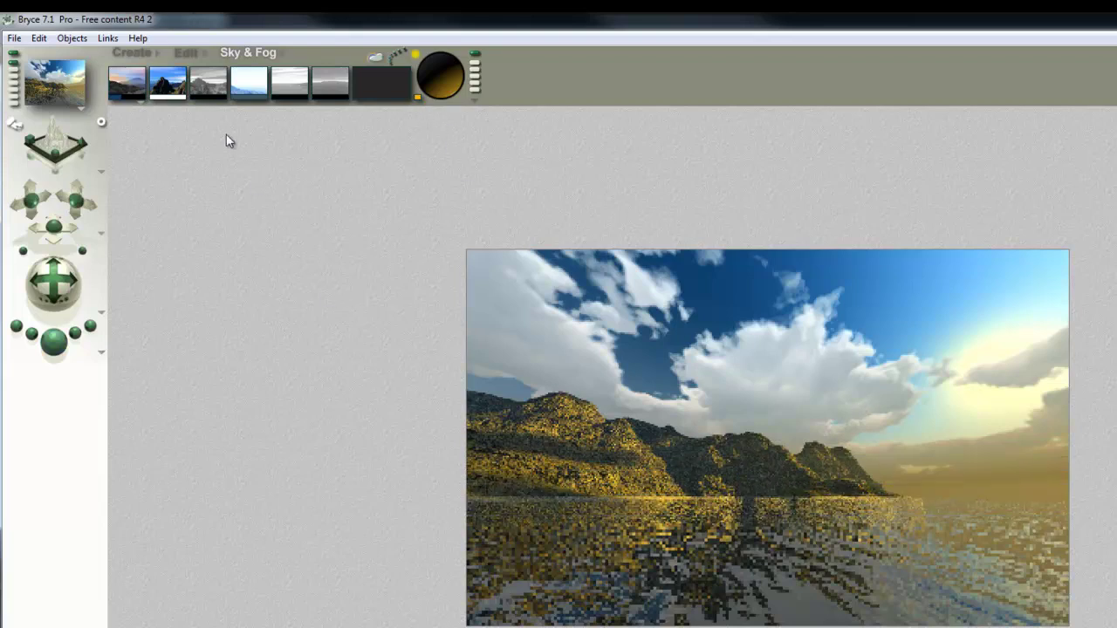
{"action": "left_click_drag", "start_coordinate": [178, 98], "coordinate": [418, 97]}
{"action": "left_click", "coordinate": [63, 351]}
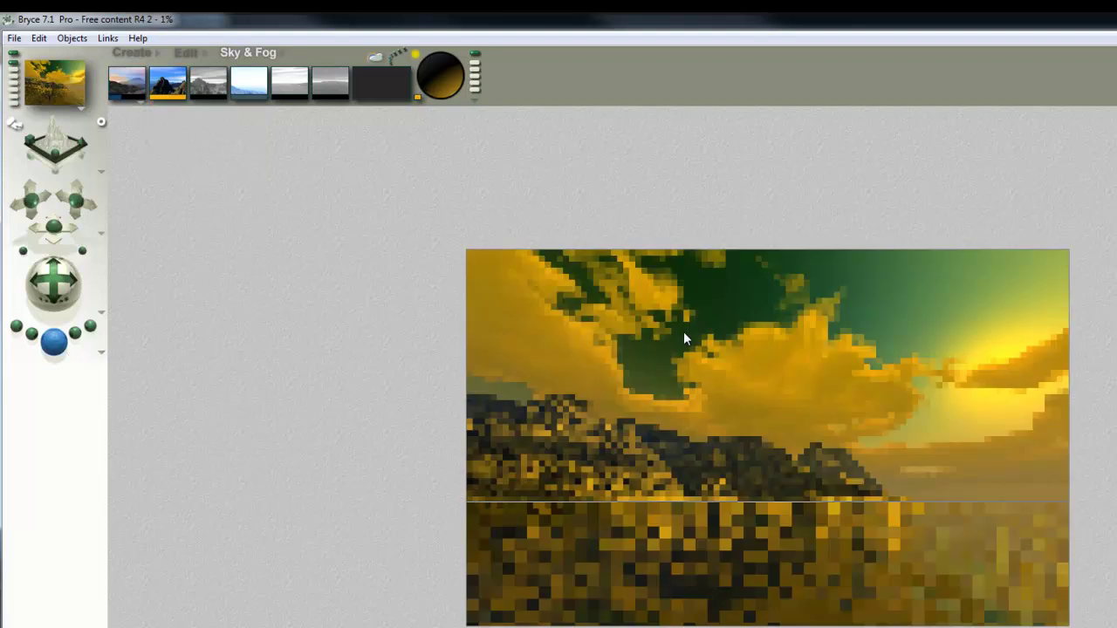
- Lighten the ambient color to a pale orange, and test-render the scene
{"action": "left_click", "coordinate": [167, 98]}
{"action": "left_click_drag", "start_coordinate": [738, 408], "coordinate": [793, 408]}
{"action": "left_click", "coordinate": [848, 454]}
{"action": "left_click", "coordinate": [53, 342]}
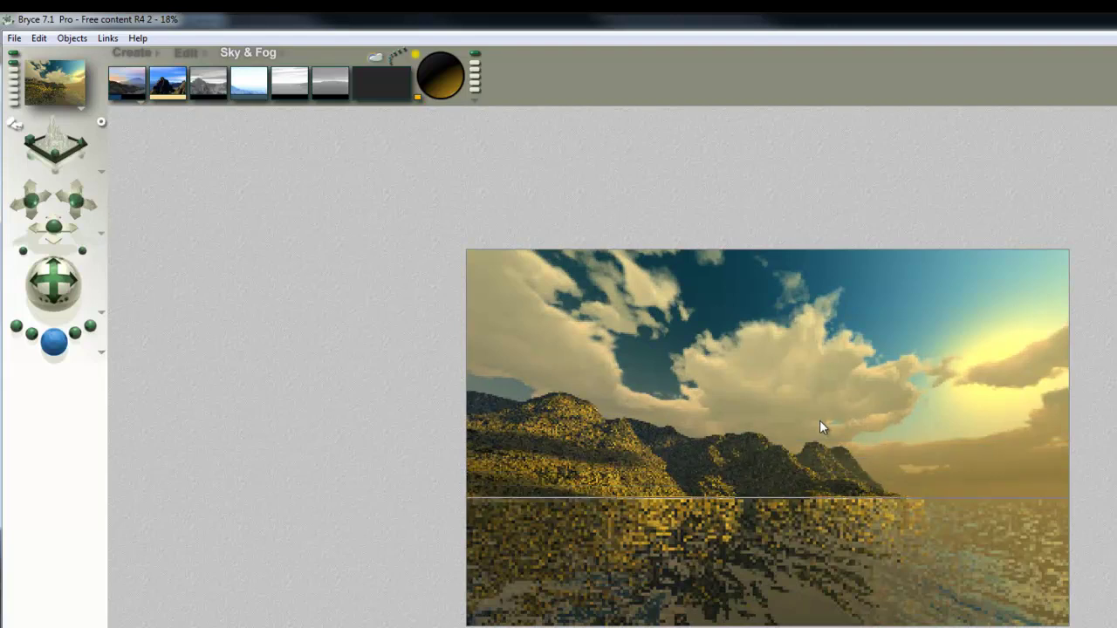
{"action": "key", "text": "Escape"}
- Nudge the camera position and tilt slightly to refine the coastal composition, and test-render the scene
{"action": "left_click_drag", "start_coordinate": [53, 227], "coordinate": [55, 228]}
{"action": "left_click_drag", "start_coordinate": [57, 283], "coordinate": [54, 286]}
{"action": "left_click", "coordinate": [45, 345]}
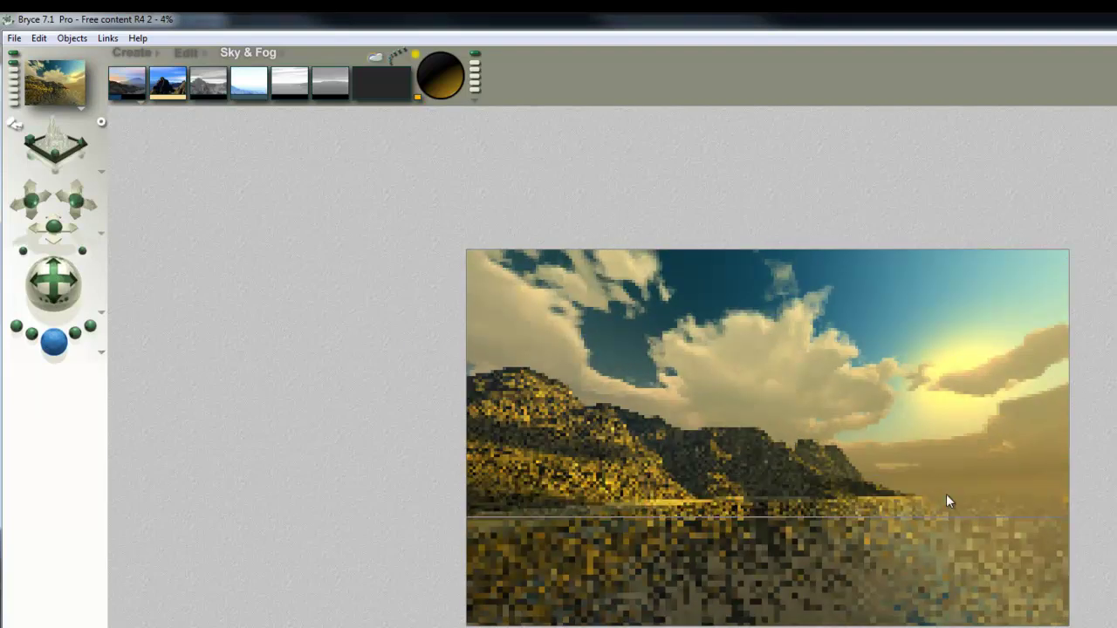
{"action": "left_click", "coordinate": [698, 441]}
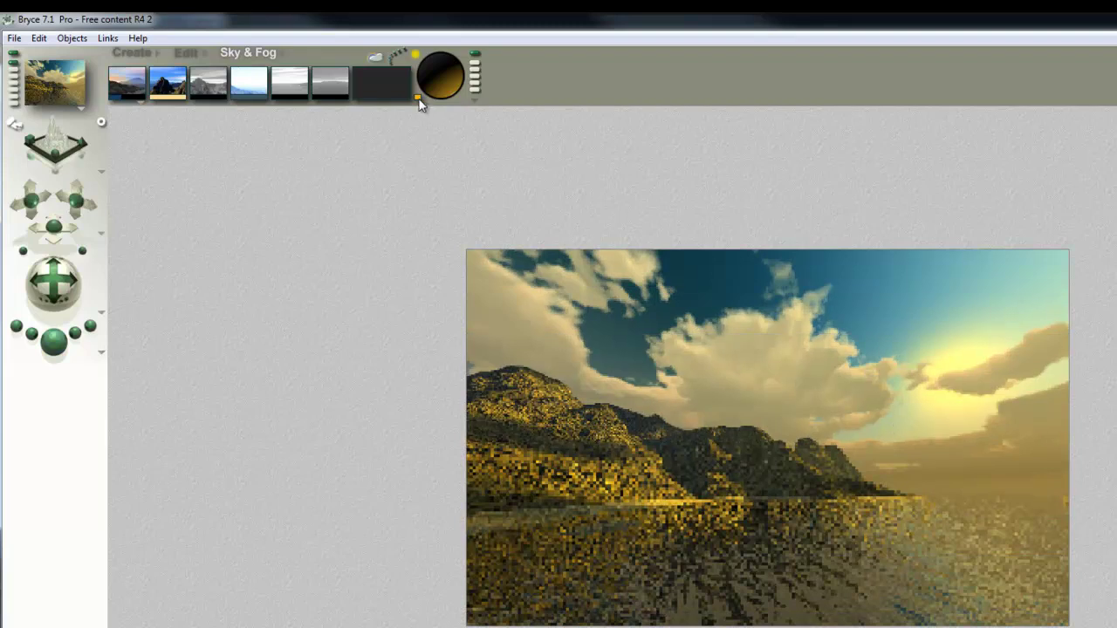
- Set the sun's diffuse intensity to 600 in the Sky Lab, checking the full-scene preview, and test-render the scene
{"action": "key", "text": "alt"}
{"action": "left_click", "coordinate": [375, 58]}
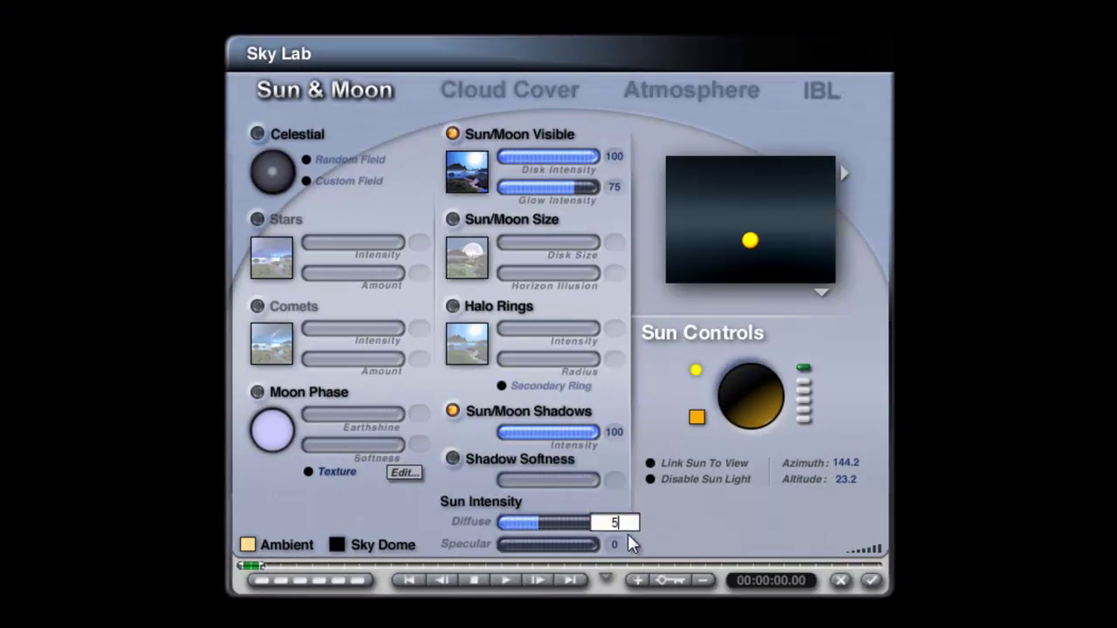
{"action": "type", "text": "600"}
{"action": "key", "text": "Return"}
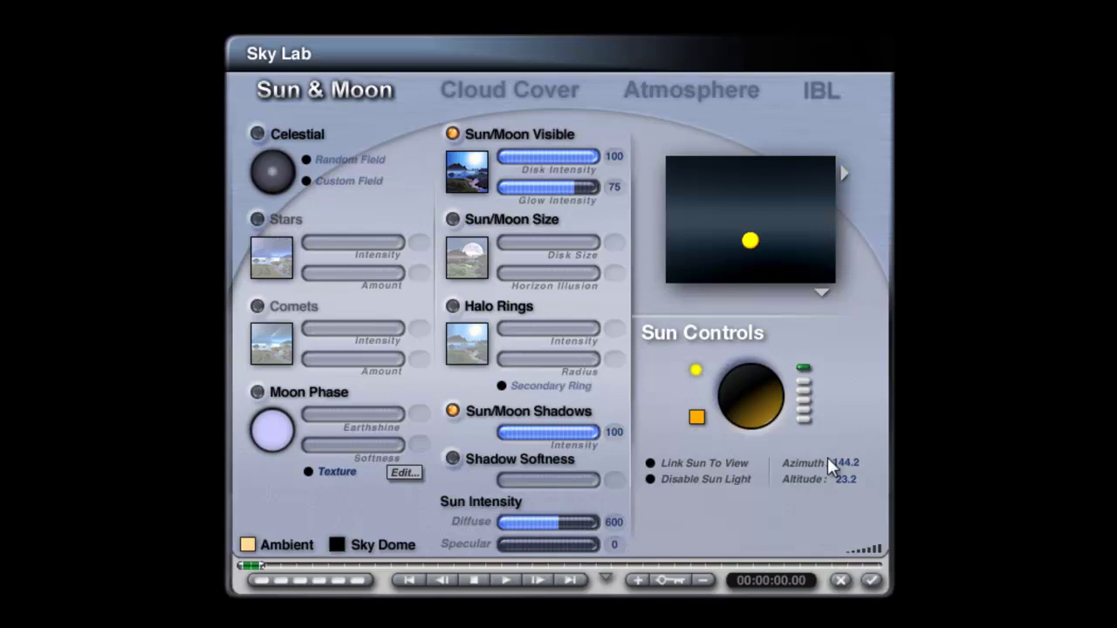
{"action": "left_click", "coordinate": [822, 292]}
{"action": "left_click", "coordinate": [855, 305]}
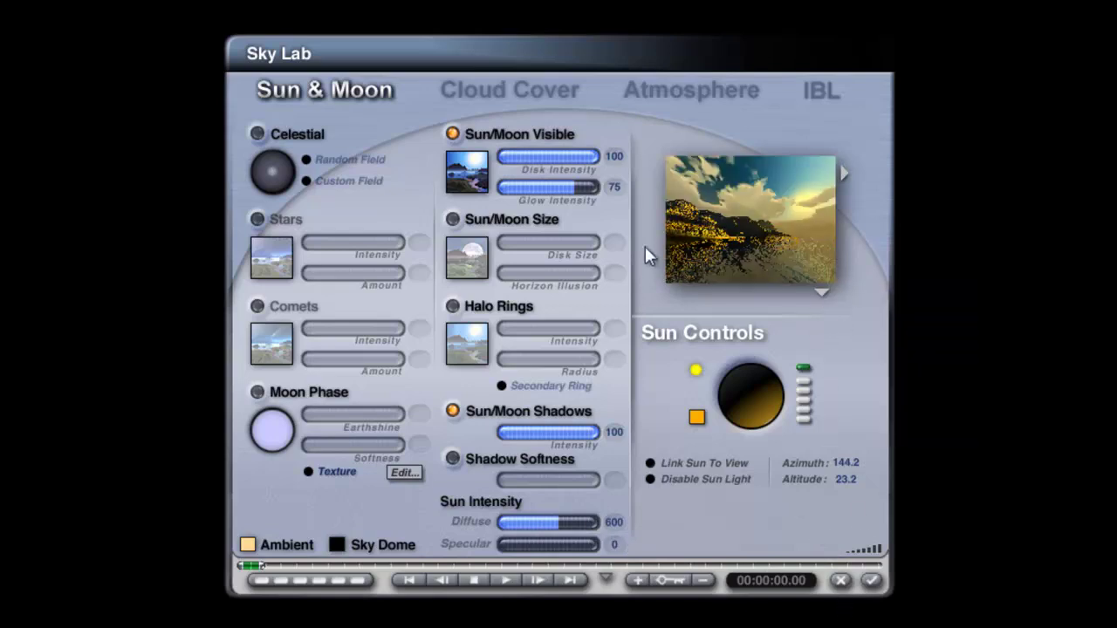
{"action": "left_click", "coordinate": [870, 579]}
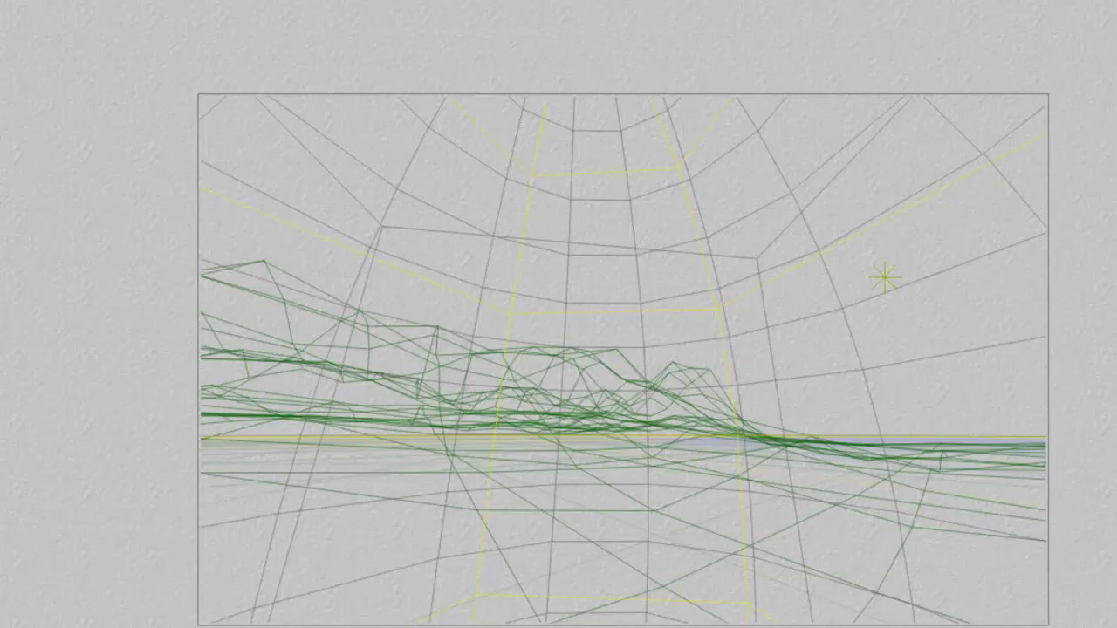
{"action": "key", "text": "ctrl+r"}
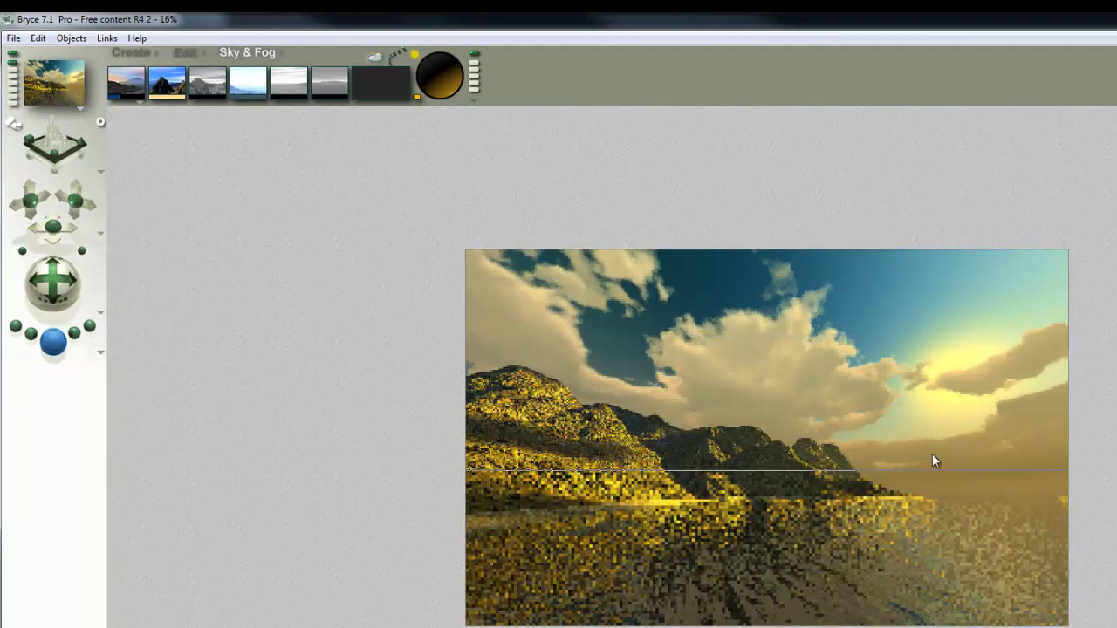
{"action": "key", "text": "Escape"}
- Set the sun color to RGB 255, 174, 29, and test-render the scene
{"action": "left_click", "coordinate": [416, 100]}
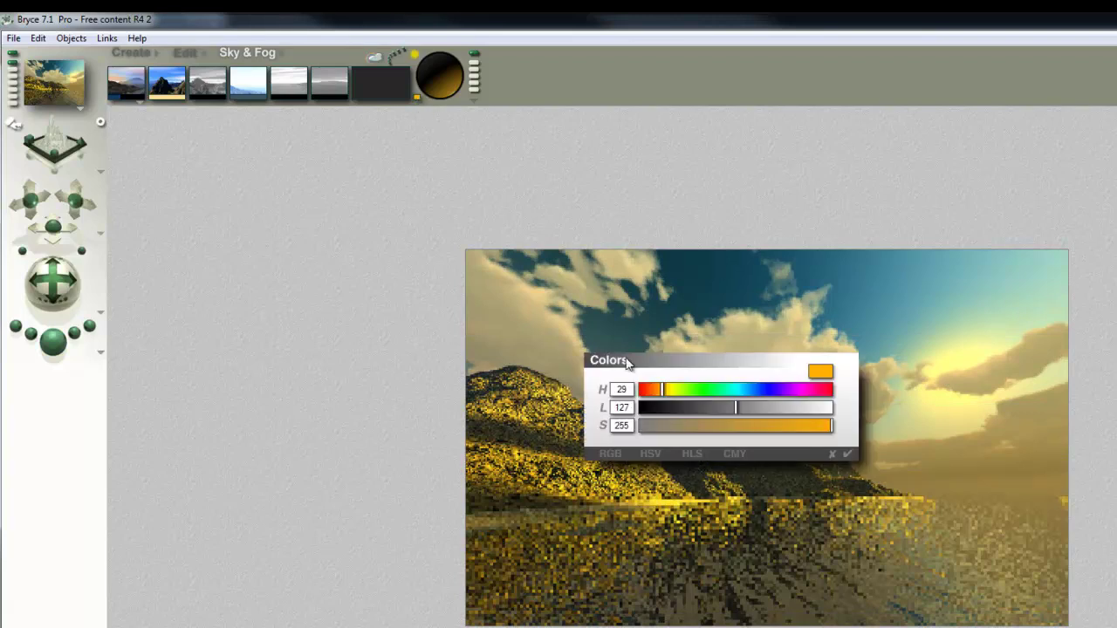
{"action": "left_click", "coordinate": [607, 454]}
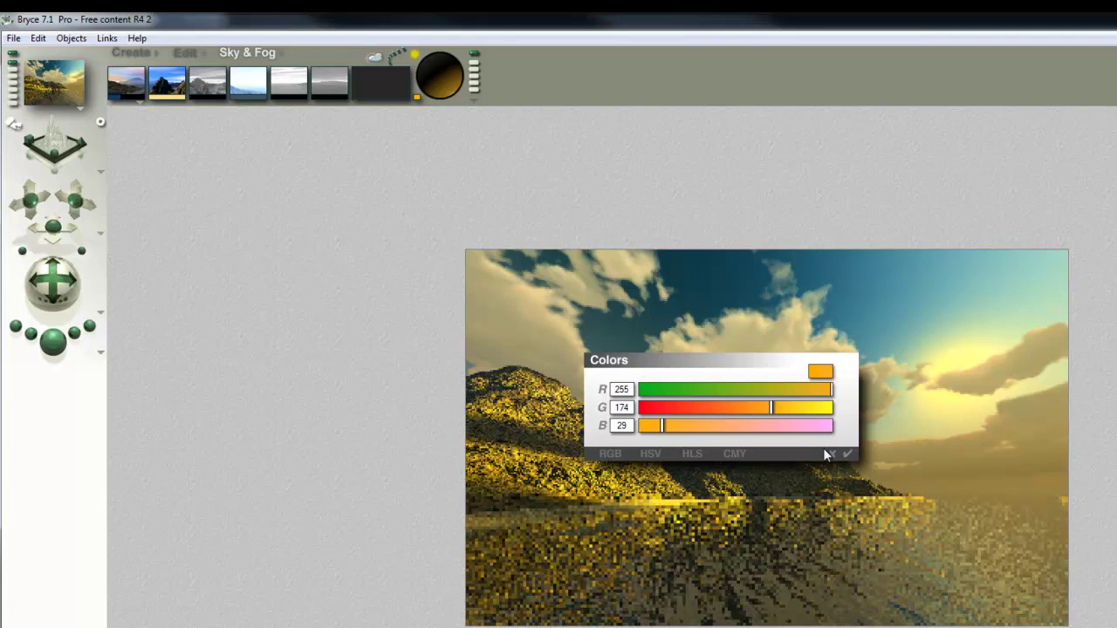
{"action": "left_click", "coordinate": [847, 455]}
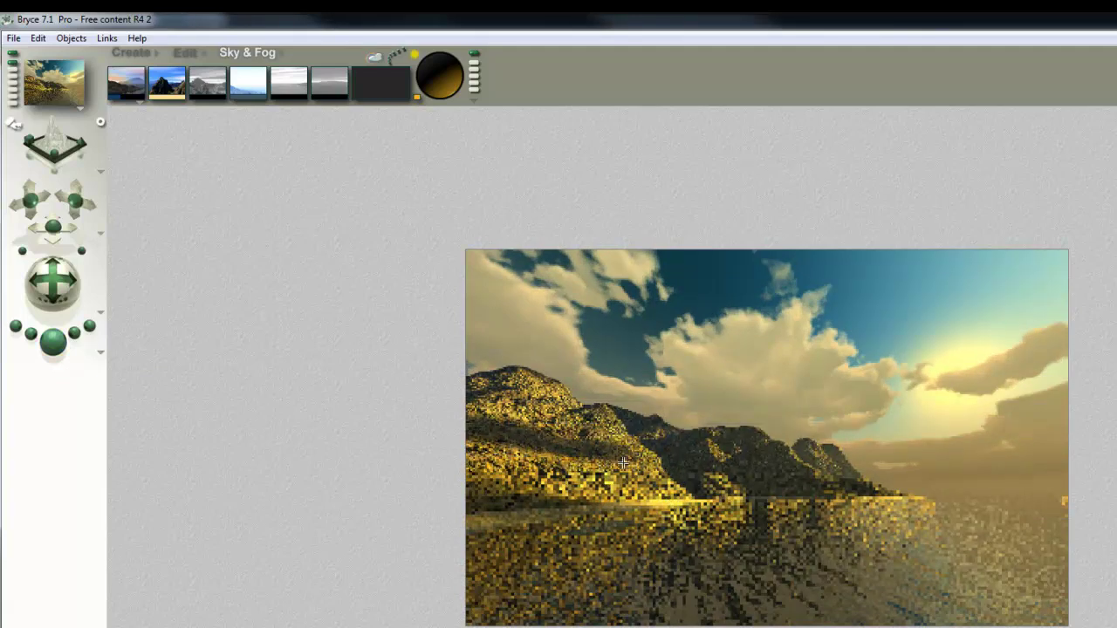
- Open the render options and bring up the choices for rays per pixel
{"action": "left_click", "coordinate": [103, 354]}
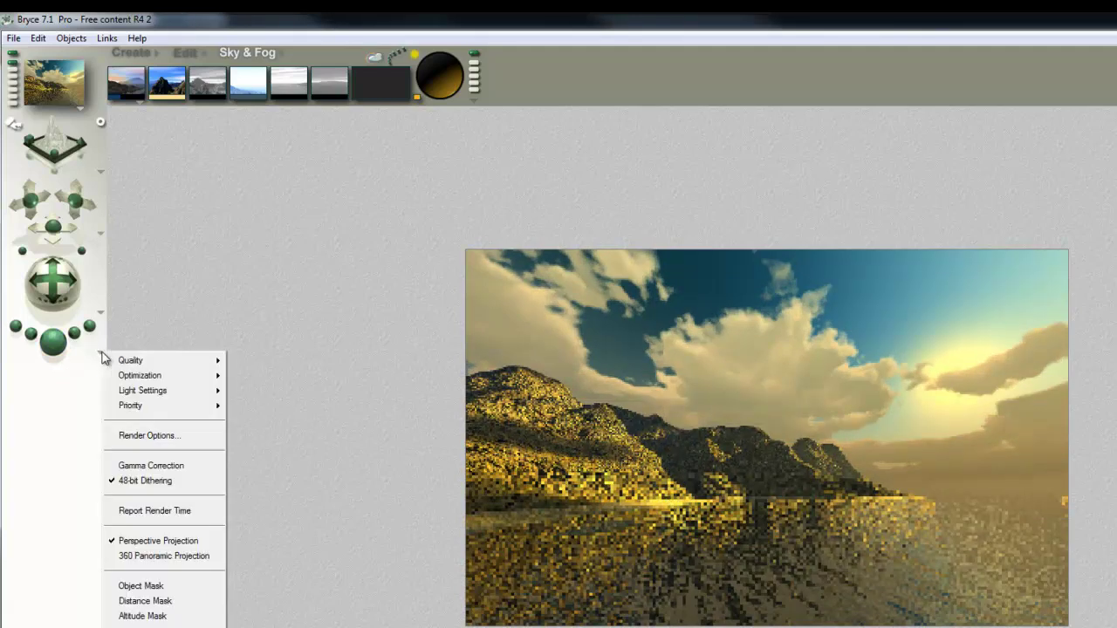
{"action": "left_click", "coordinate": [139, 434]}
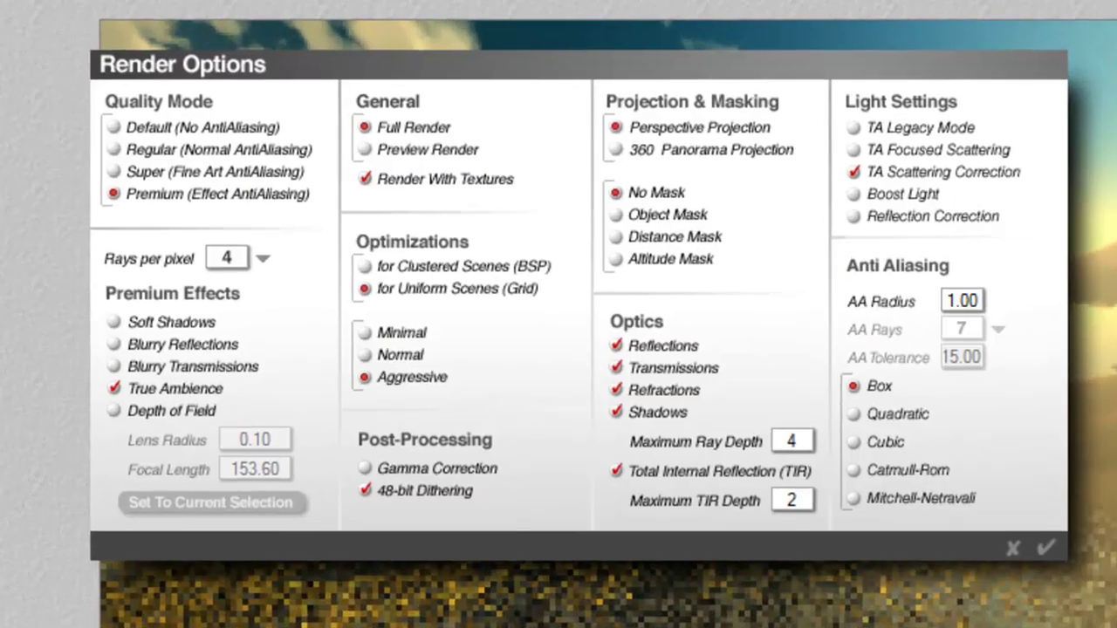
{"action": "left_click", "coordinate": [262, 258]}
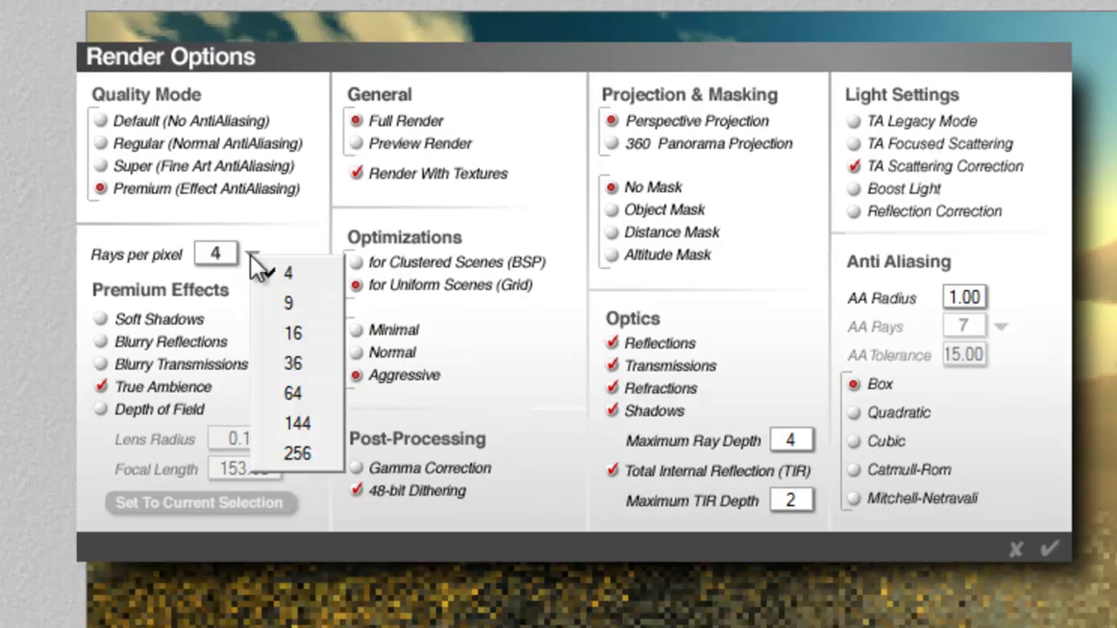